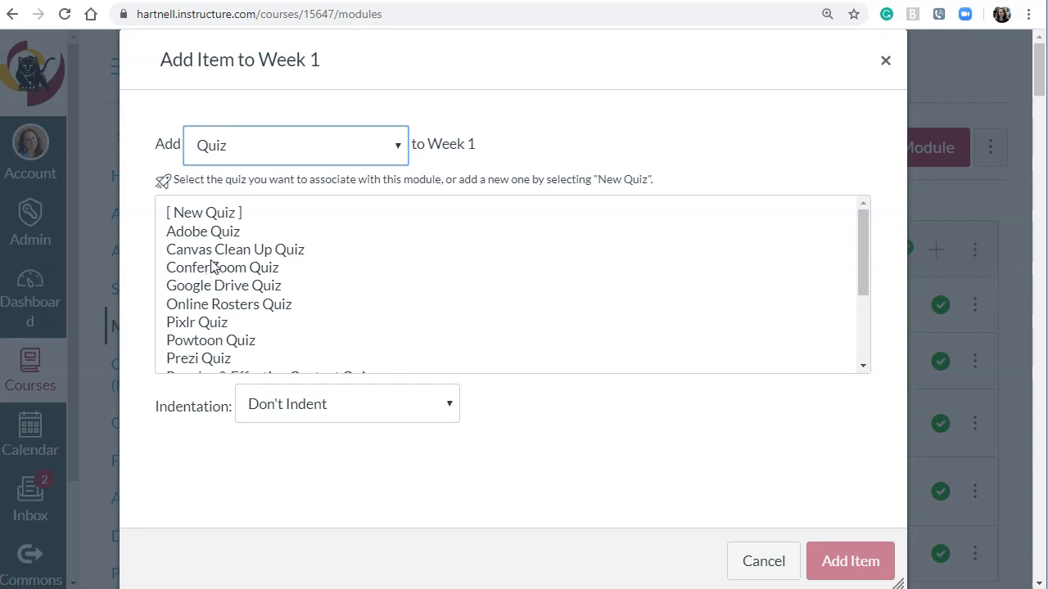
# - Create a new quiz named Week 1 Quiz and add it to the Week 1 module
pyautogui.click(189, 214)
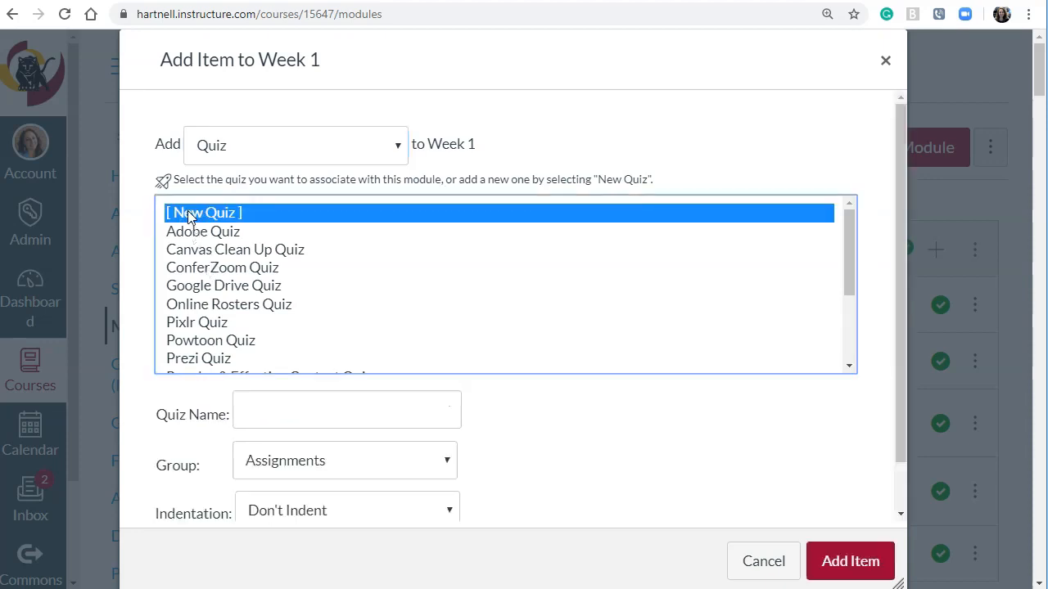
pyautogui.click(340, 412)
pyautogui.write('Week 1 Quiz')
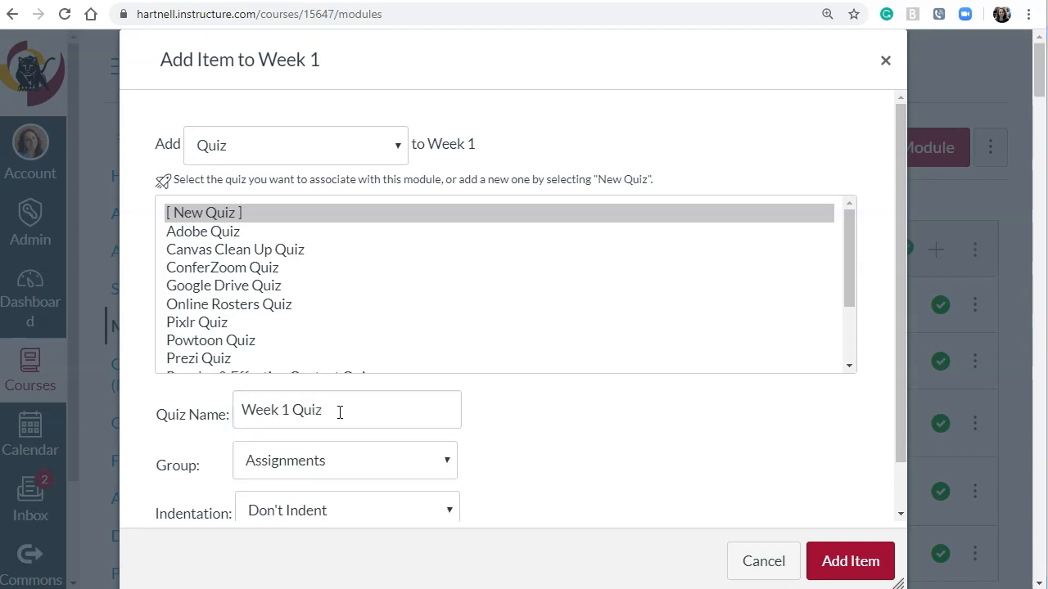
pyautogui.click(843, 567)
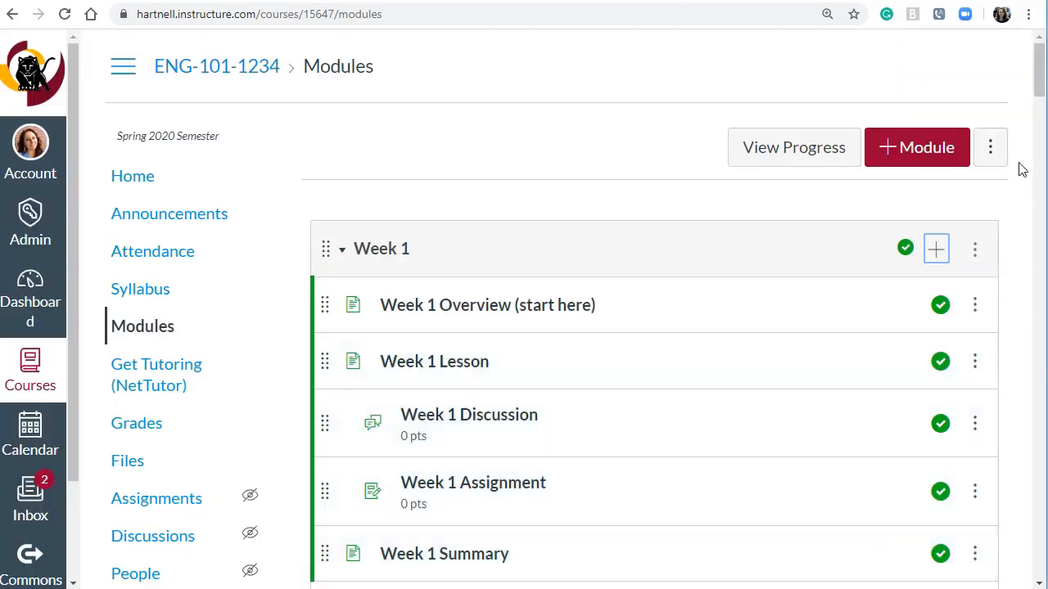
# - Open Week 1 Quiz from the Week 1 module and start editing it
pyautogui.moveTo(1041, 69); pyautogui.dragTo(1041, 86)
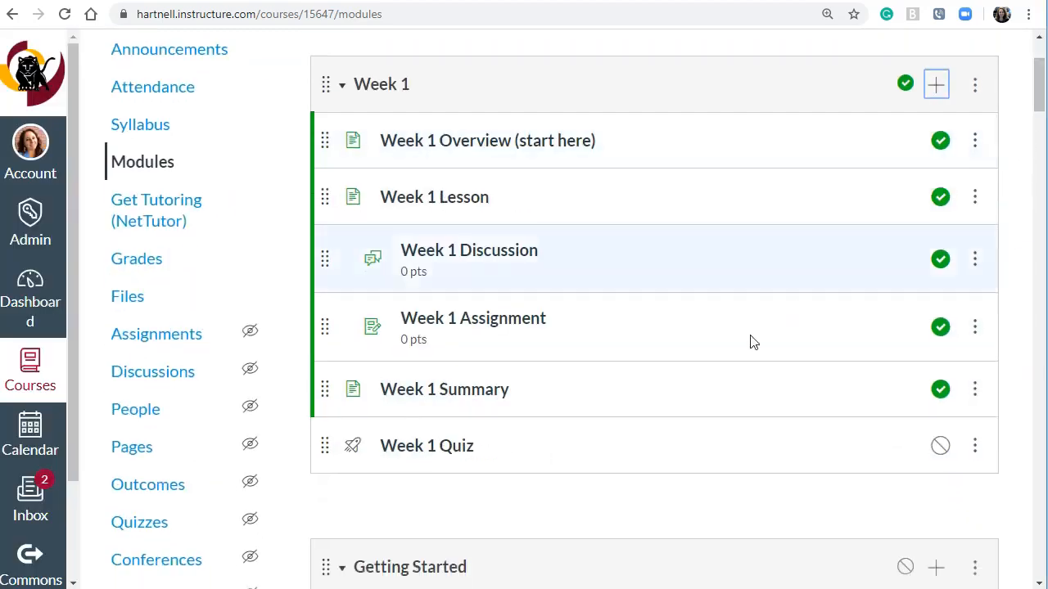
pyautogui.click(431, 448)
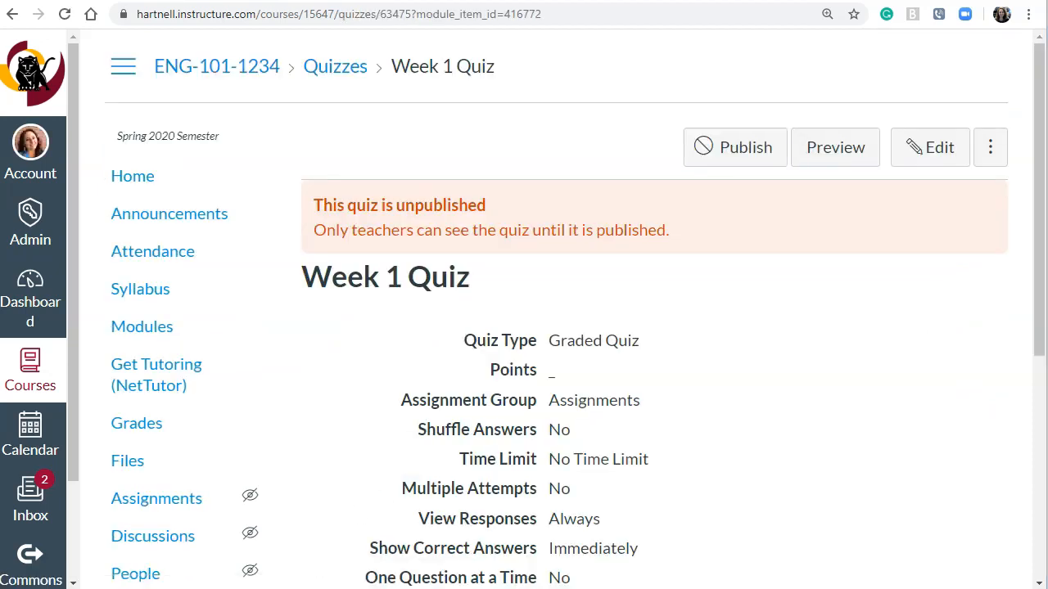
pyautogui.click(933, 162)
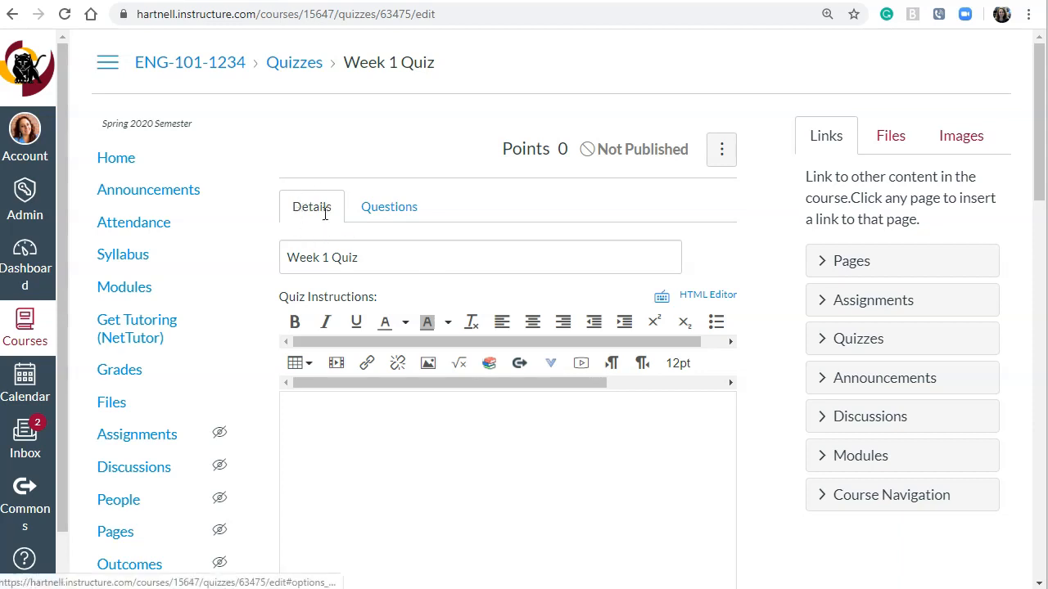
# - Check the quiz's questions page and, back in its details, choose Graded Quiz as the quiz type
pyautogui.moveTo(1040, 77)
pyautogui.mouseDown()
pyautogui.moveTo(1041, 439)
pyautogui.moveTo(1030, 67)
pyautogui.mouseUp()
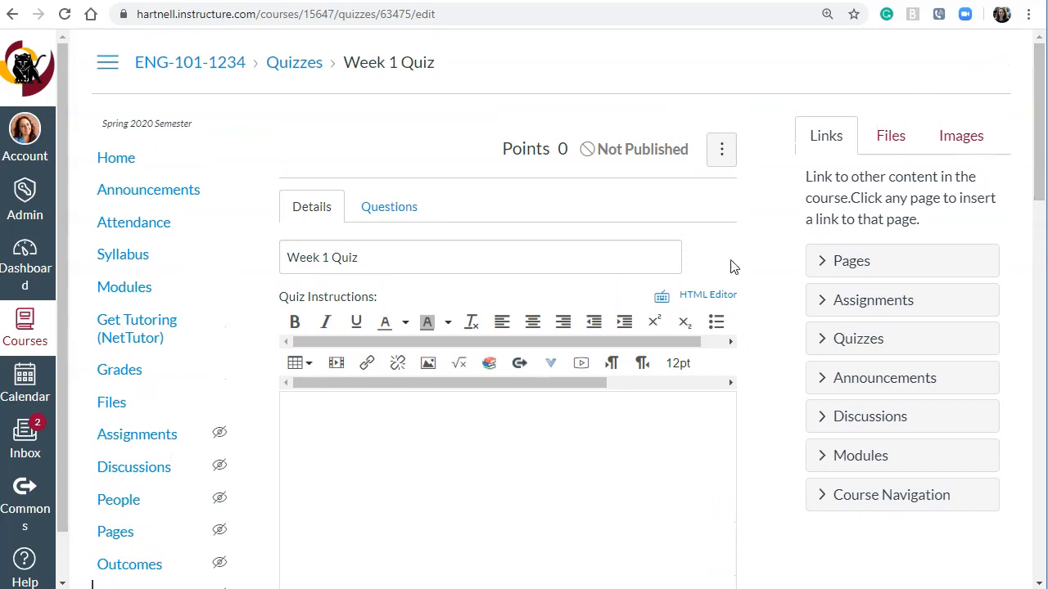
pyautogui.click(372, 211)
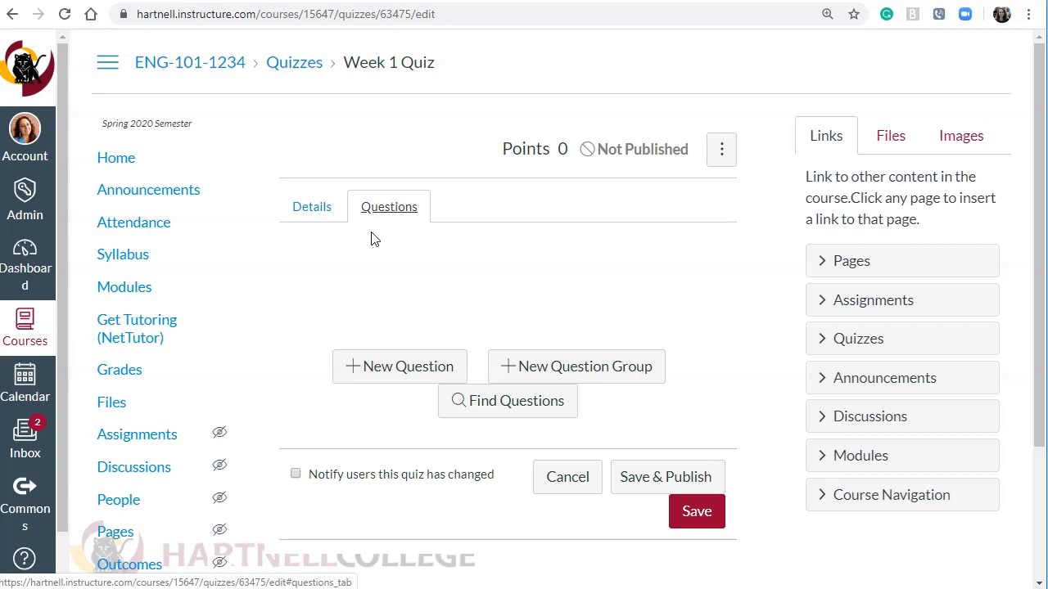
pyautogui.click(314, 211)
pyautogui.moveTo(1041, 55); pyautogui.dragTo(1032, 250)
pyautogui.click(627, 112)
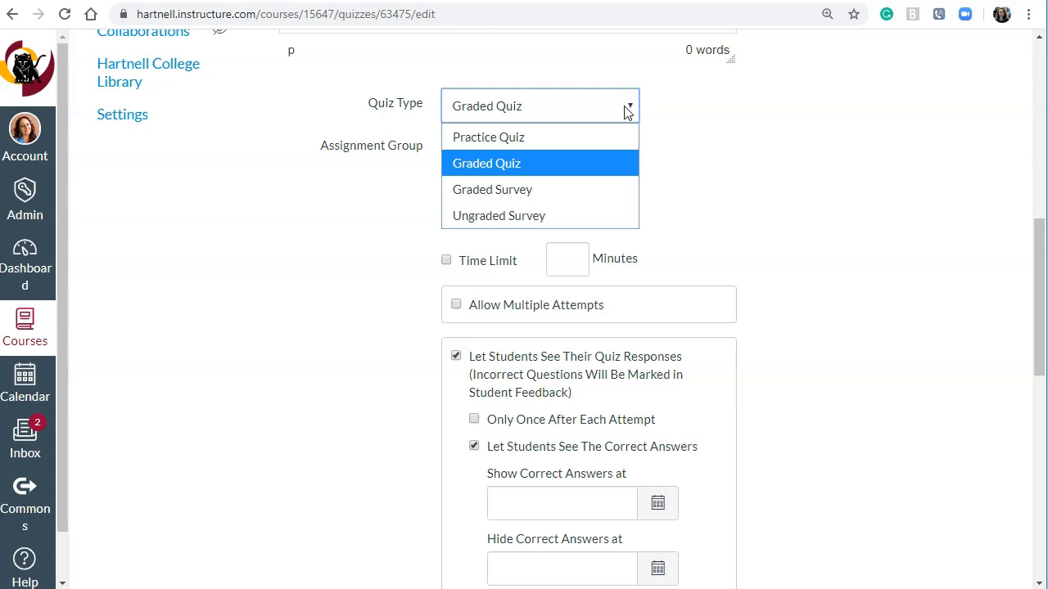
pyautogui.click(555, 171)
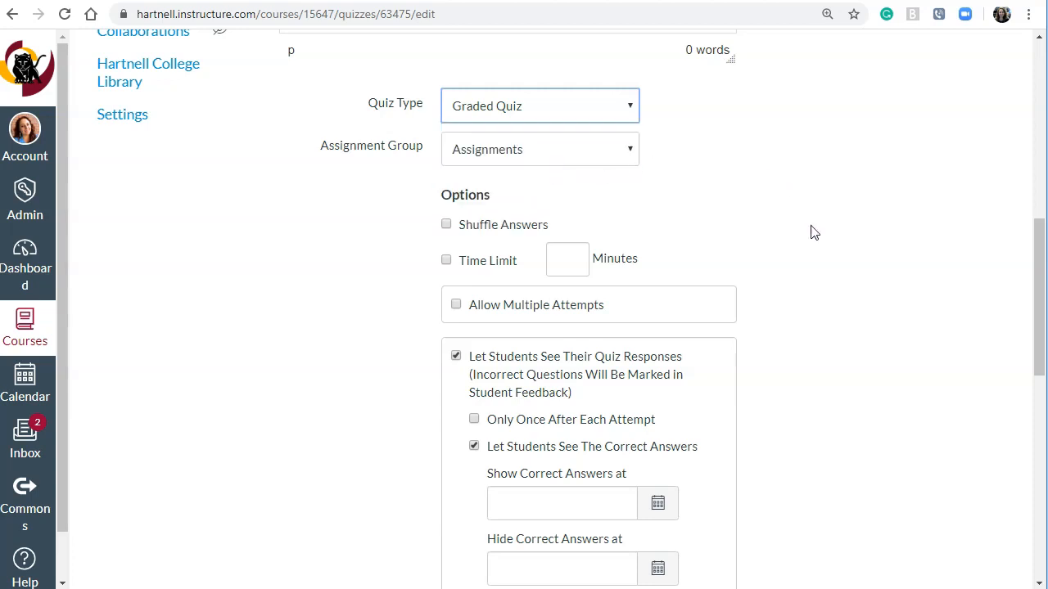
# - Enable shuffled answers for the quiz and set its time limit to 60 minutes
pyautogui.moveTo(1038, 235); pyautogui.dragTo(1043, 278)
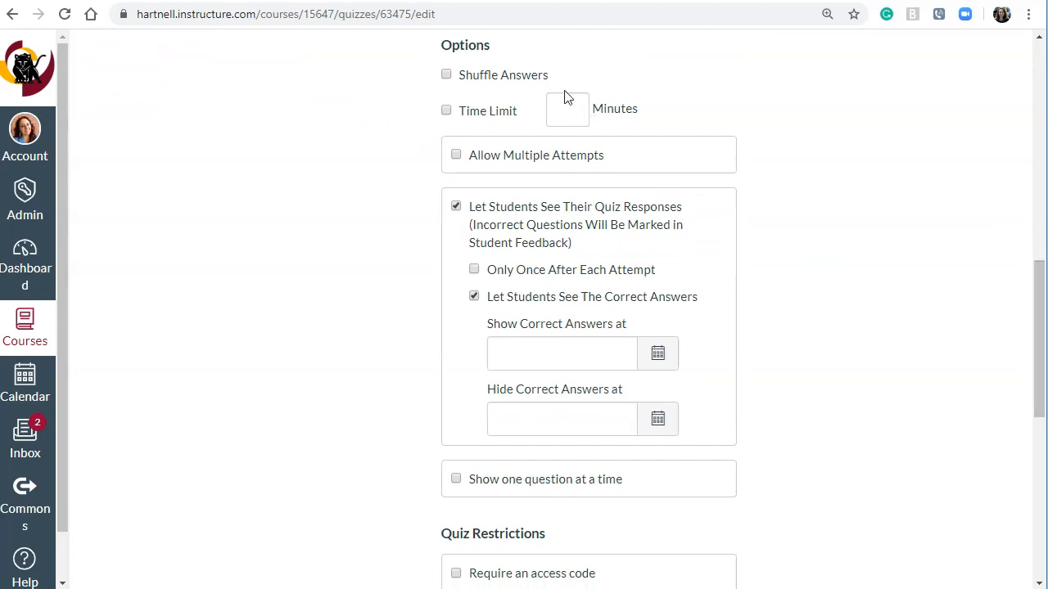
pyautogui.click(447, 76)
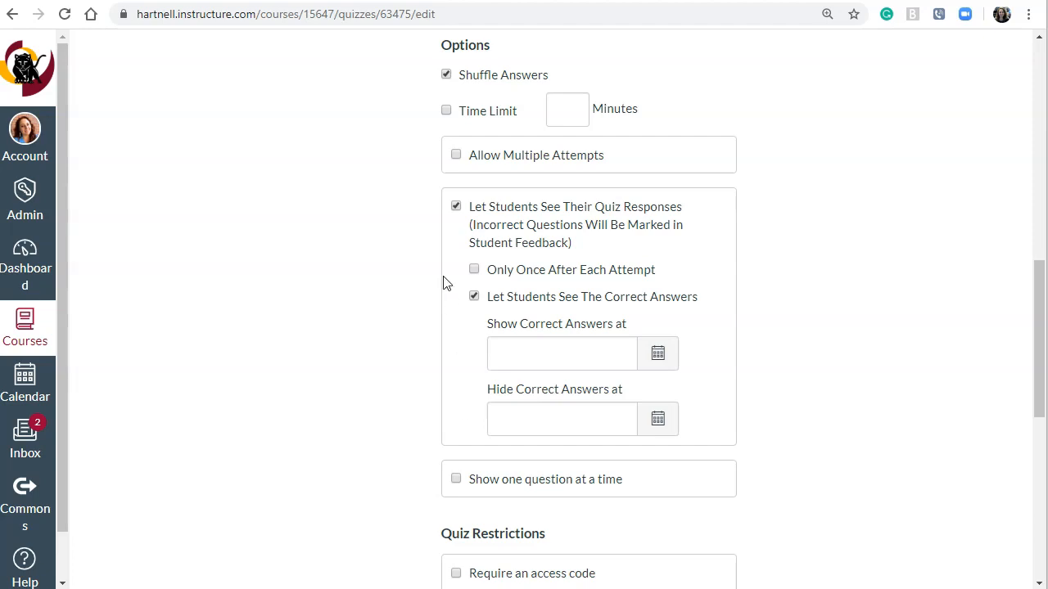
pyautogui.click(446, 111)
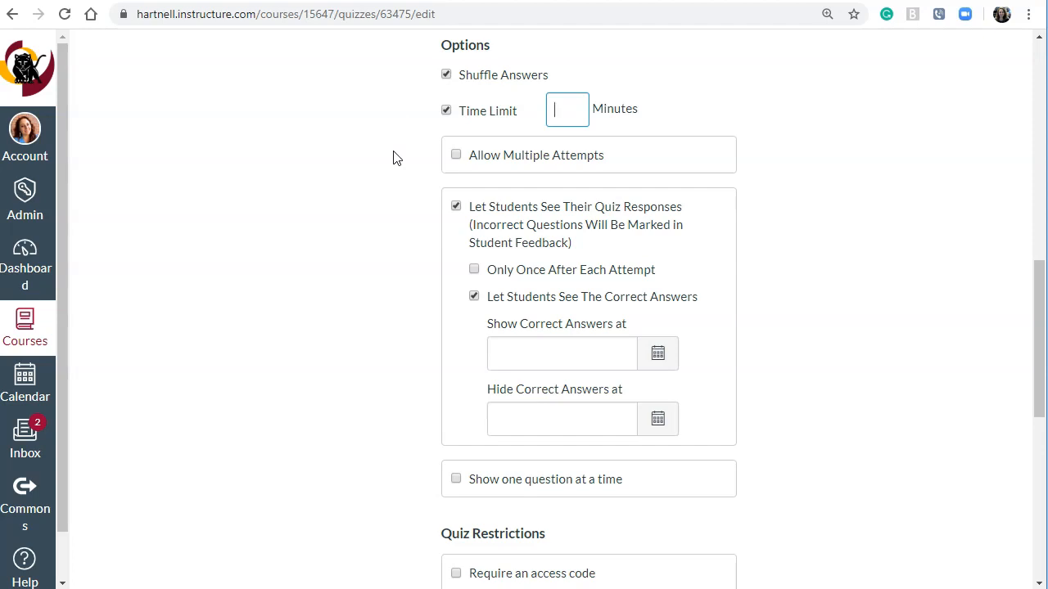
pyautogui.write('60')
pyautogui.click(387, 228)
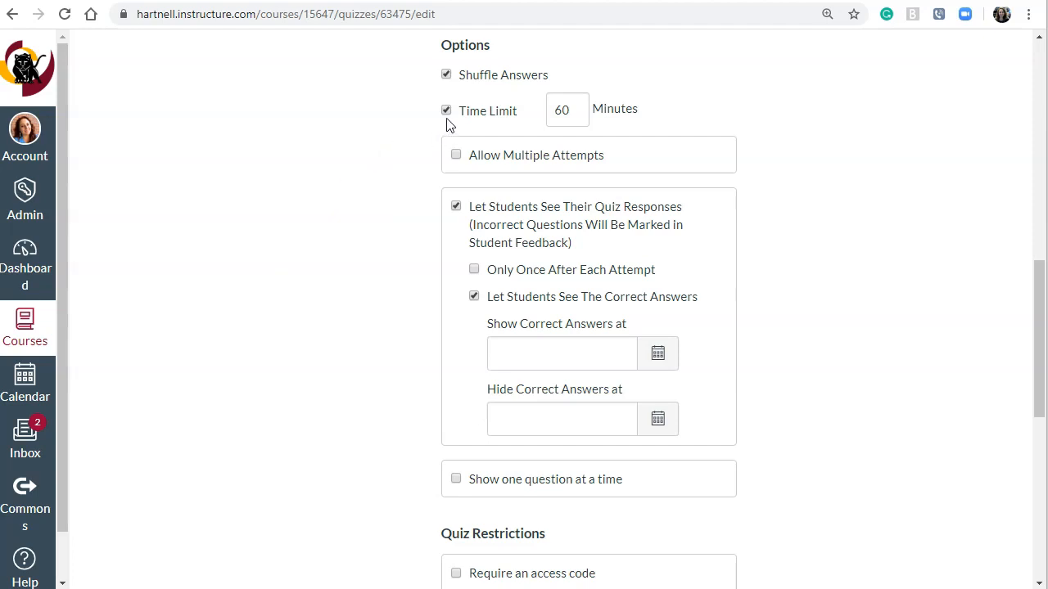
# - Allow multiple quiz attempts, limit them to 2, and keep the Average score
pyautogui.click(455, 159)
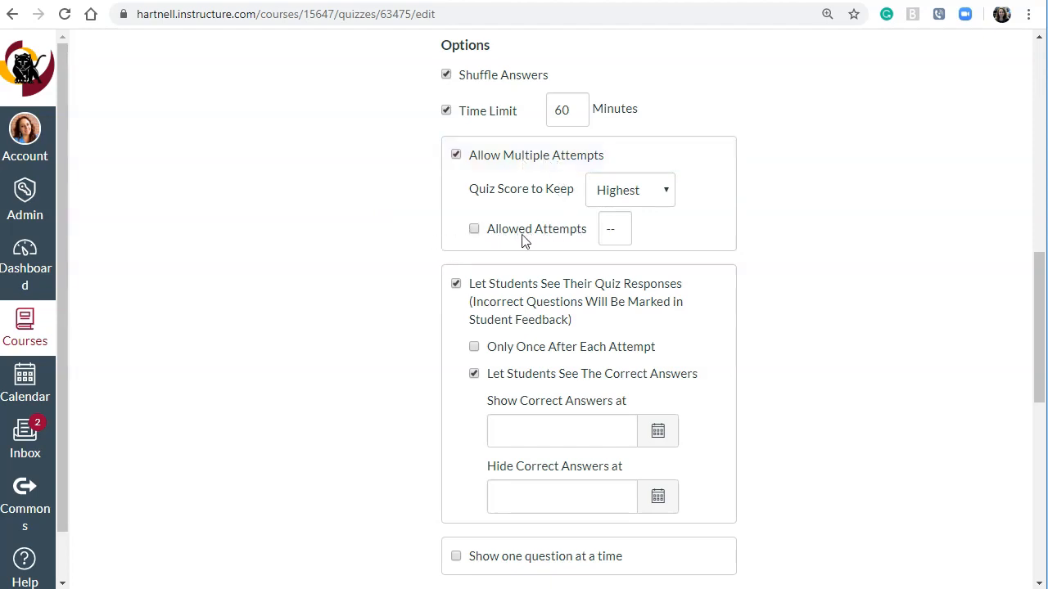
pyautogui.click(474, 230)
pyautogui.write('1')
pyautogui.moveTo(615, 230); pyautogui.dragTo(577, 236)
pyautogui.write('2')
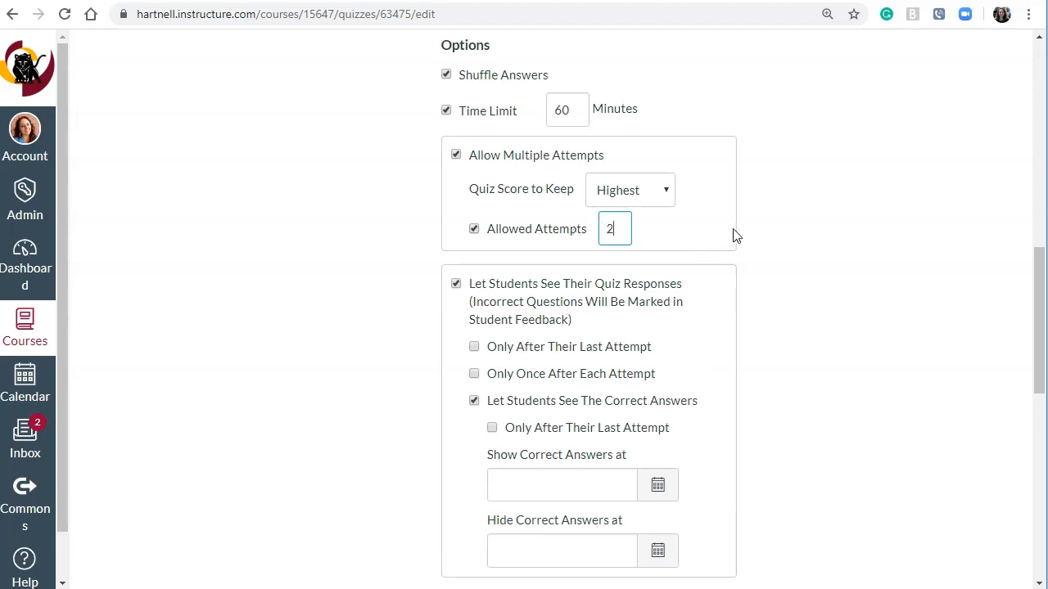
pyautogui.click(669, 194)
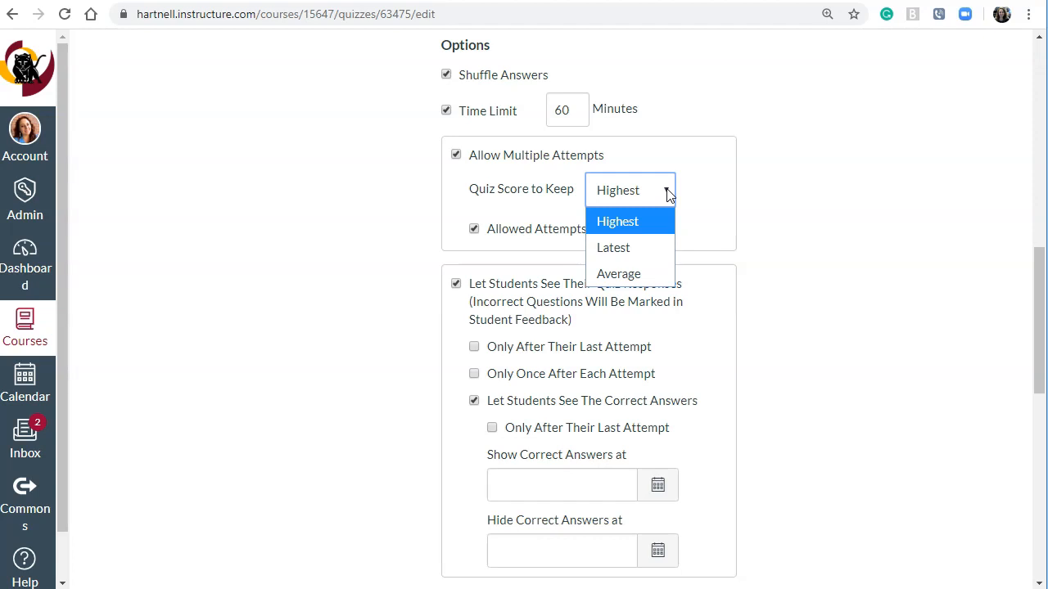
pyautogui.click(664, 273)
# - Restrict students to seeing their quiz responses only after their last attempt, leaving Only Once After Each Attempt off
pyautogui.moveTo(1037, 260); pyautogui.dragTo(1036, 315)
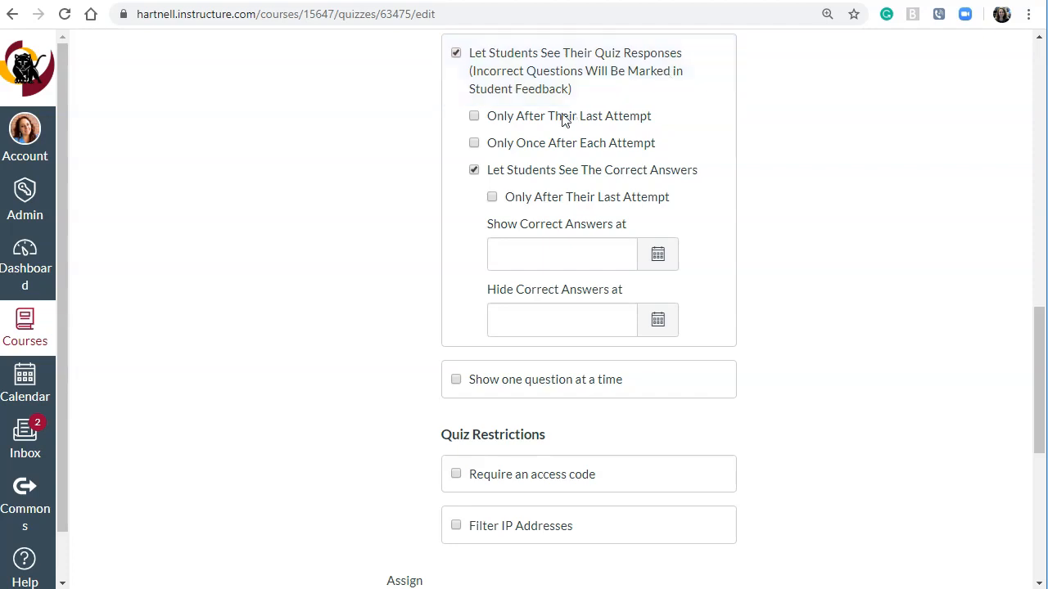
pyautogui.click(474, 144)
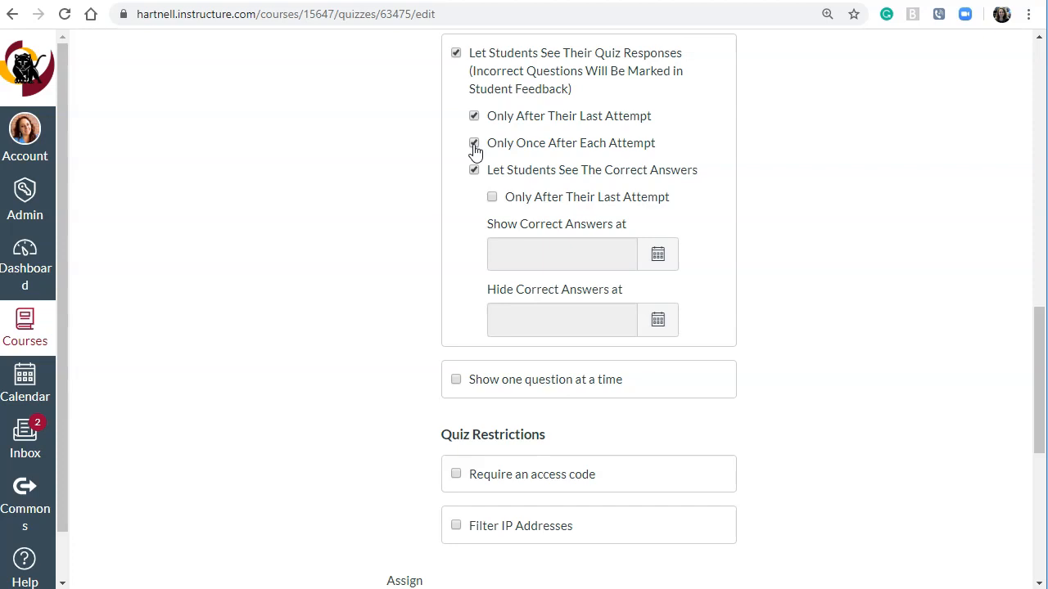
pyautogui.click(474, 144)
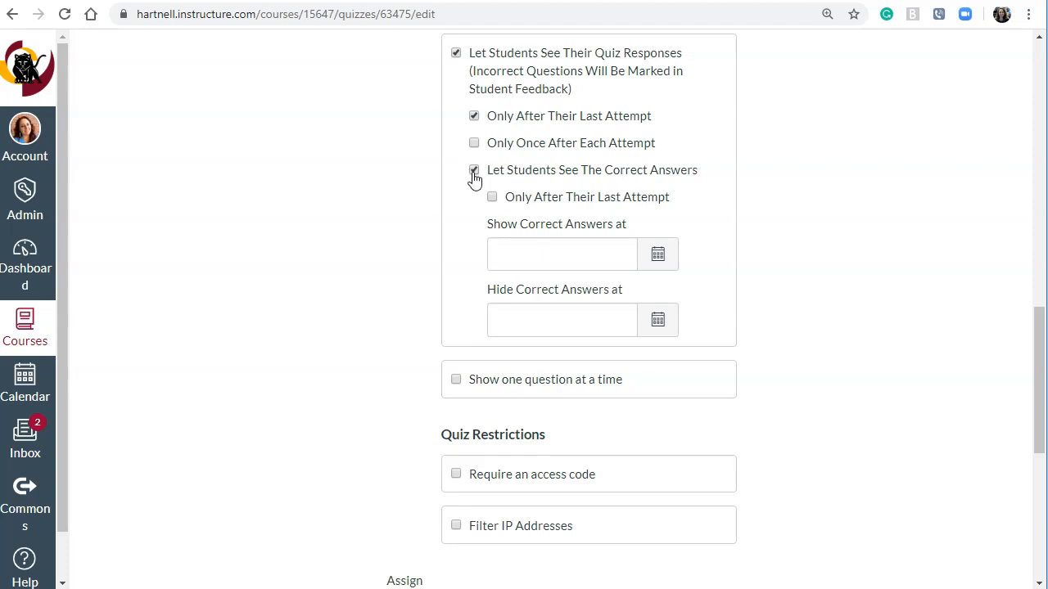
pyautogui.click(474, 171)
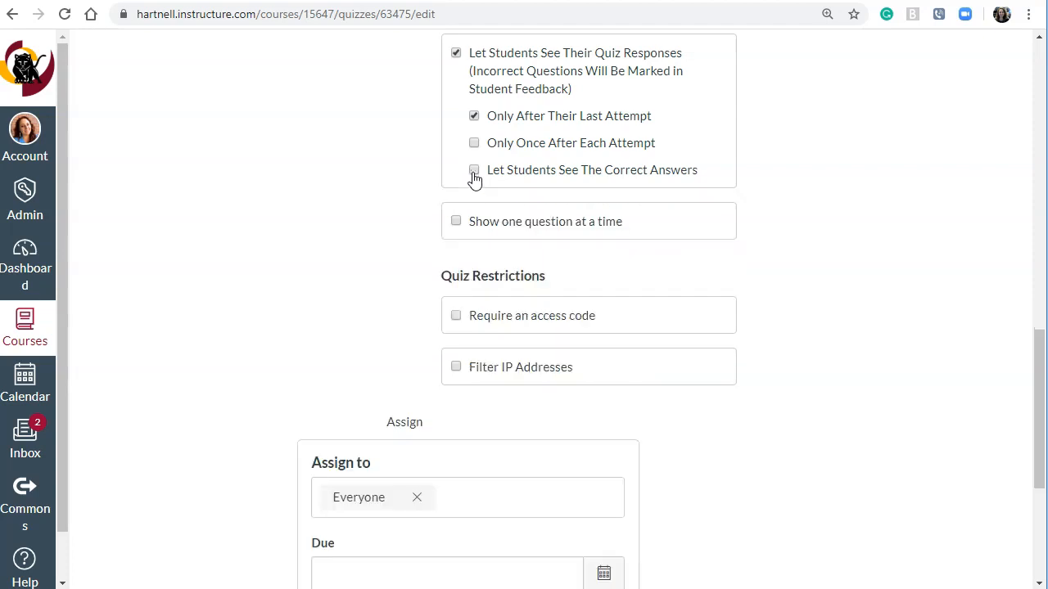
pyautogui.click(474, 171)
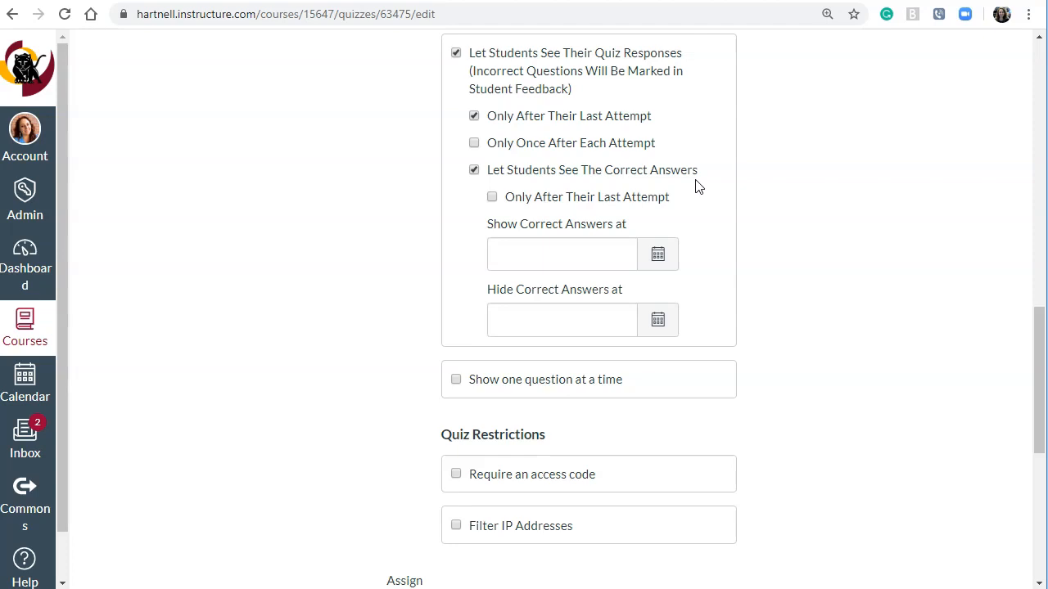
pyautogui.click(474, 169)
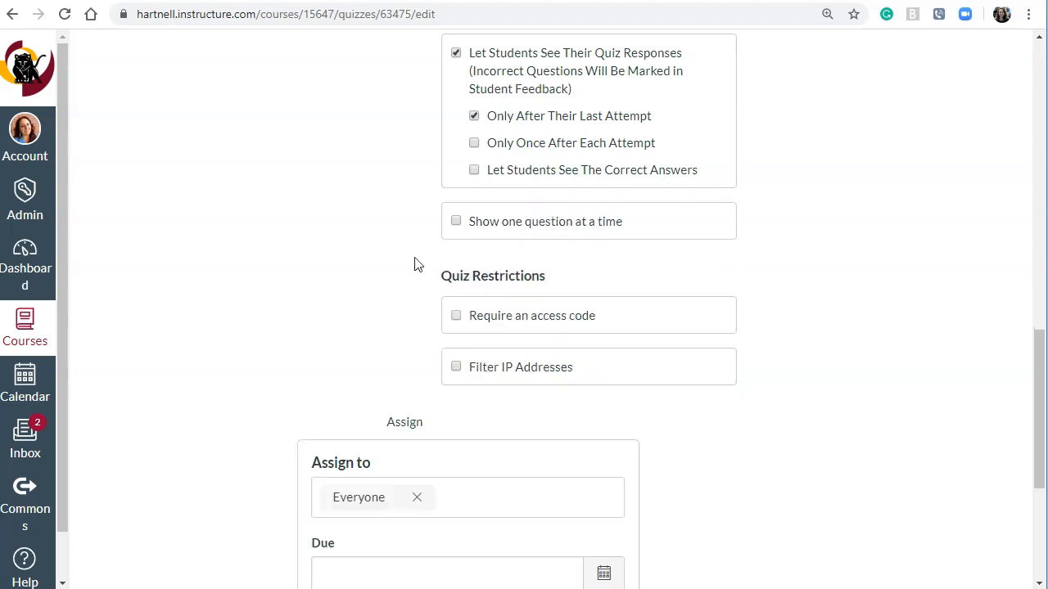
pyautogui.click(474, 170)
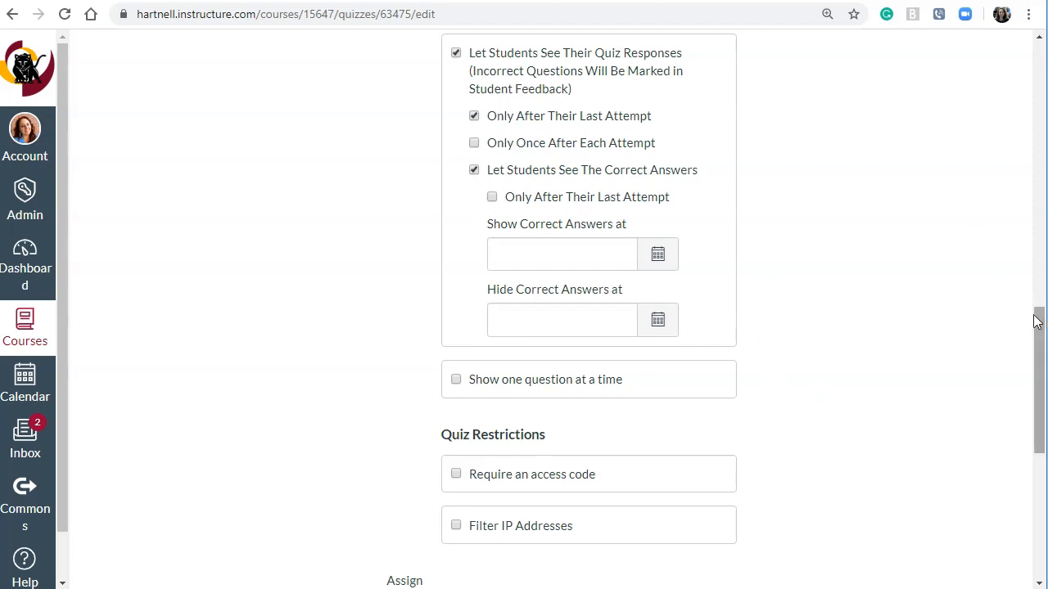
pyautogui.scroll(-2, 1027, 328)
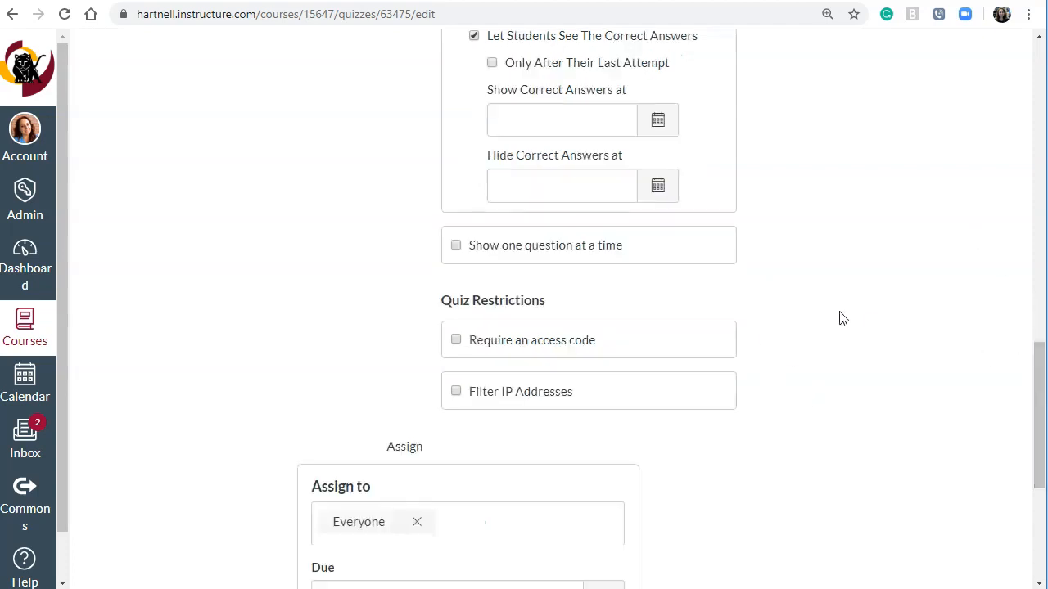
pyautogui.click(456, 246)
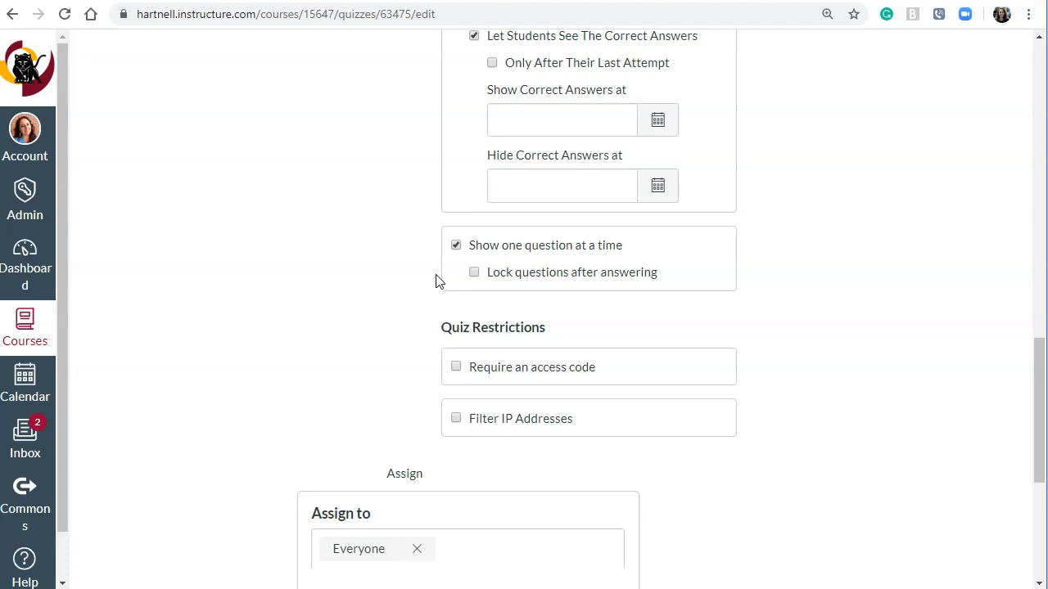
pyautogui.click(474, 273)
pyautogui.click(475, 272)
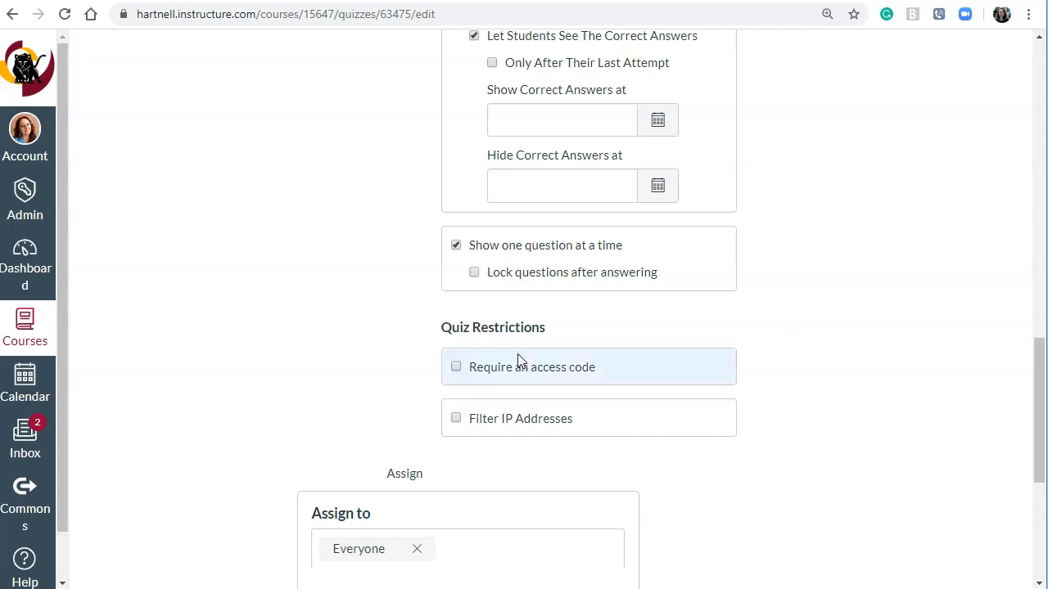
pyautogui.click(456, 247)
pyautogui.moveTo(1035, 360); pyautogui.dragTo(1044, 426)
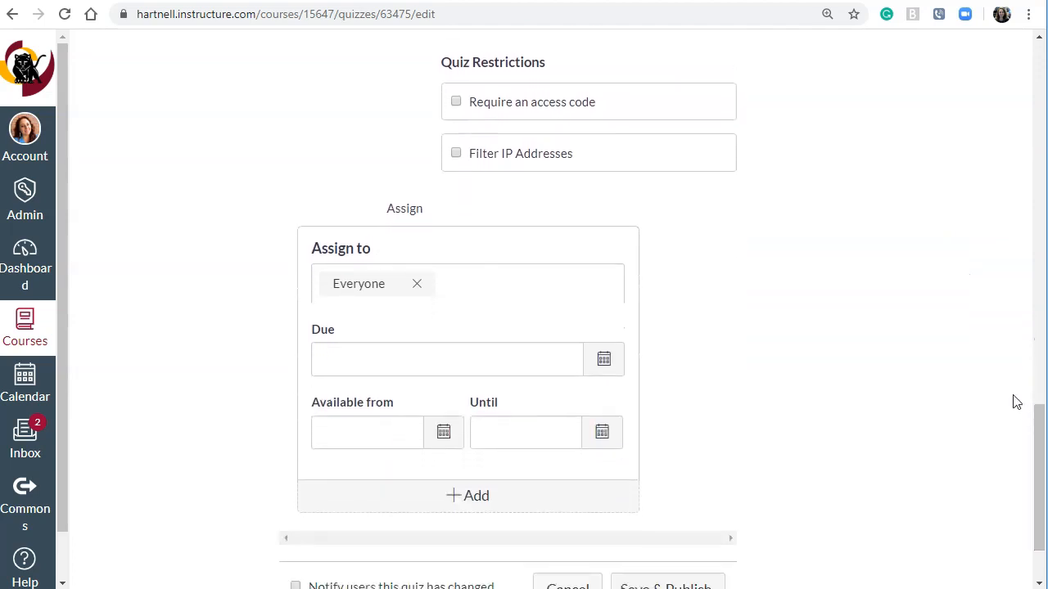
pyautogui.click(456, 102)
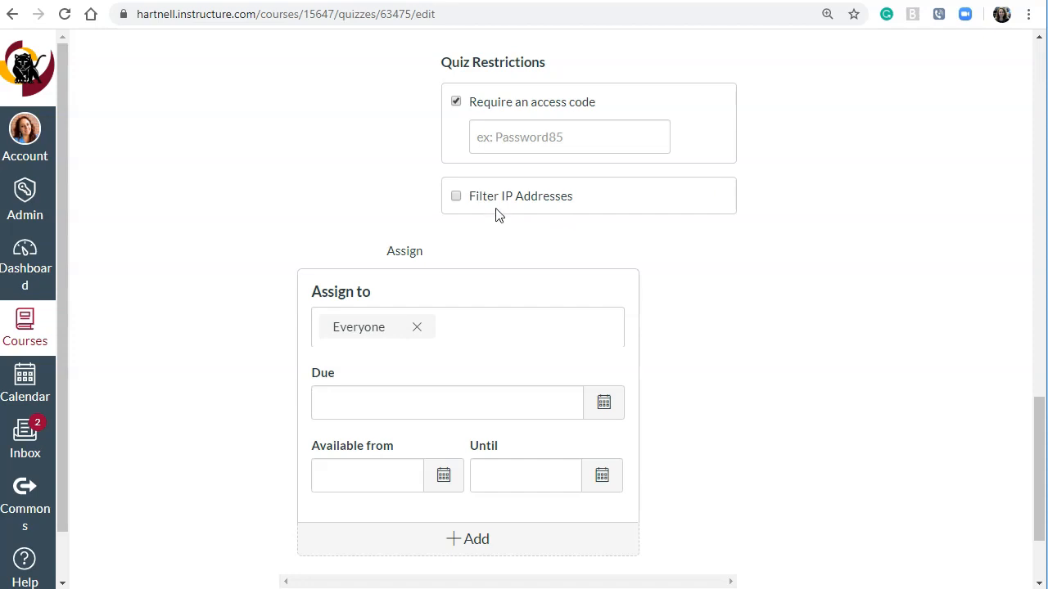
pyautogui.moveTo(1037, 409)
pyautogui.mouseDown()
pyautogui.moveTo(1040, 427)
pyautogui.moveTo(1038, 418)
pyautogui.mouseUp()
pyautogui.click(464, 62)
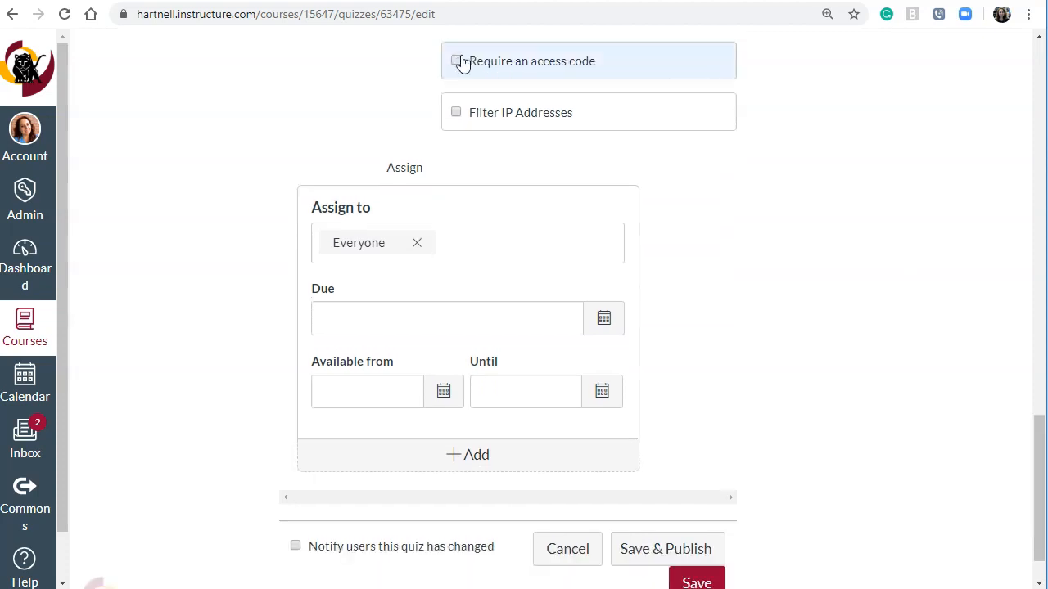
# - Review the quiz's assignment and date fields together with its time limit and multiple-attempt settings
pyautogui.moveTo(1042, 446); pyautogui.dragTo(1042, 461)
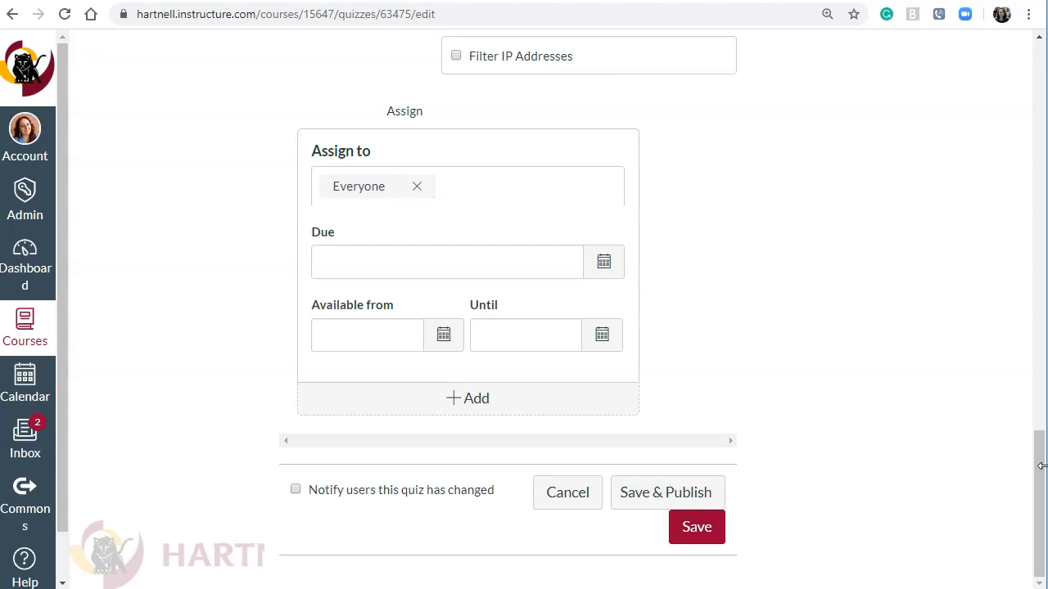
pyautogui.moveTo(1041, 469); pyautogui.dragTo(1033, 227)
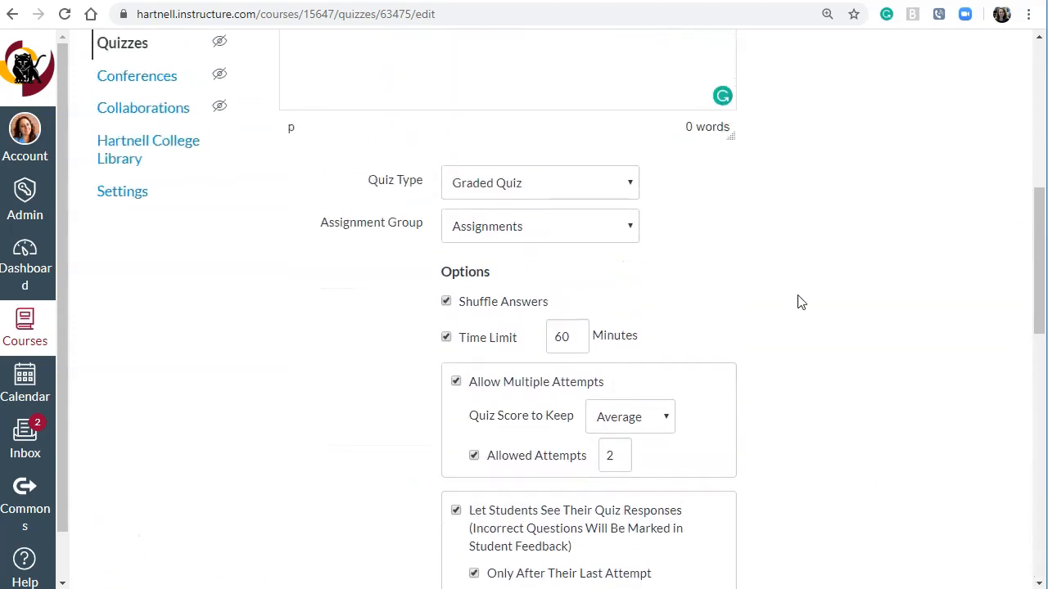
pyautogui.moveTo(575, 307); pyautogui.dragTo(647, 340)
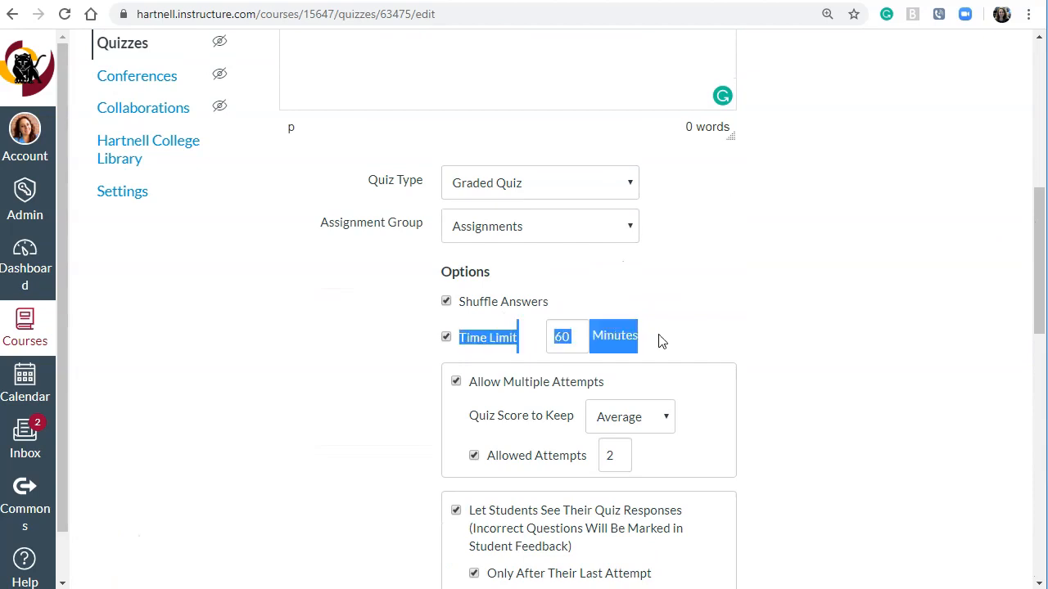
pyautogui.click(663, 340)
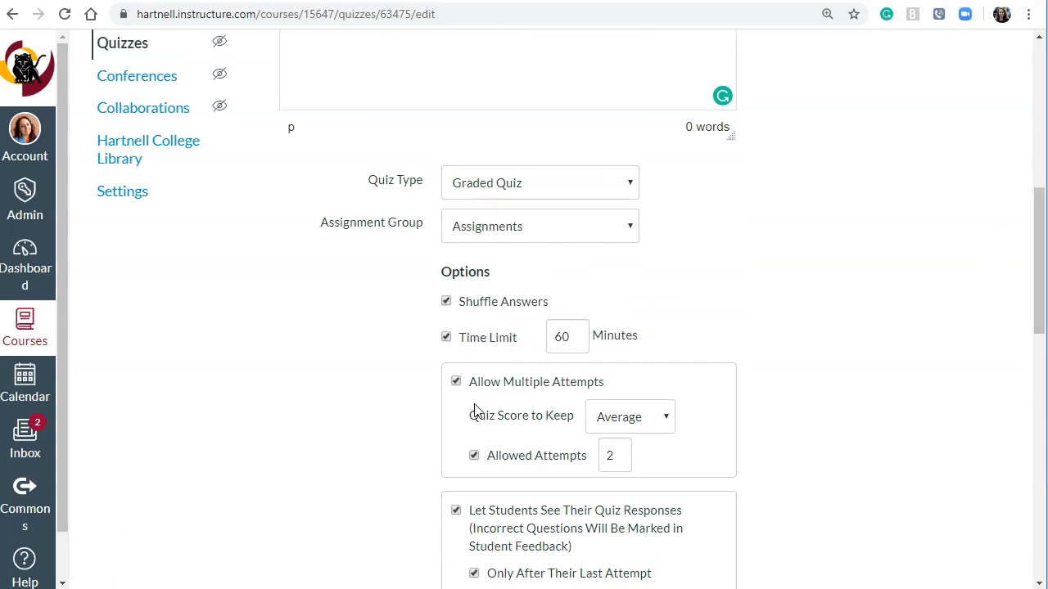
pyautogui.moveTo(1039, 200); pyautogui.dragTo(1023, 431)
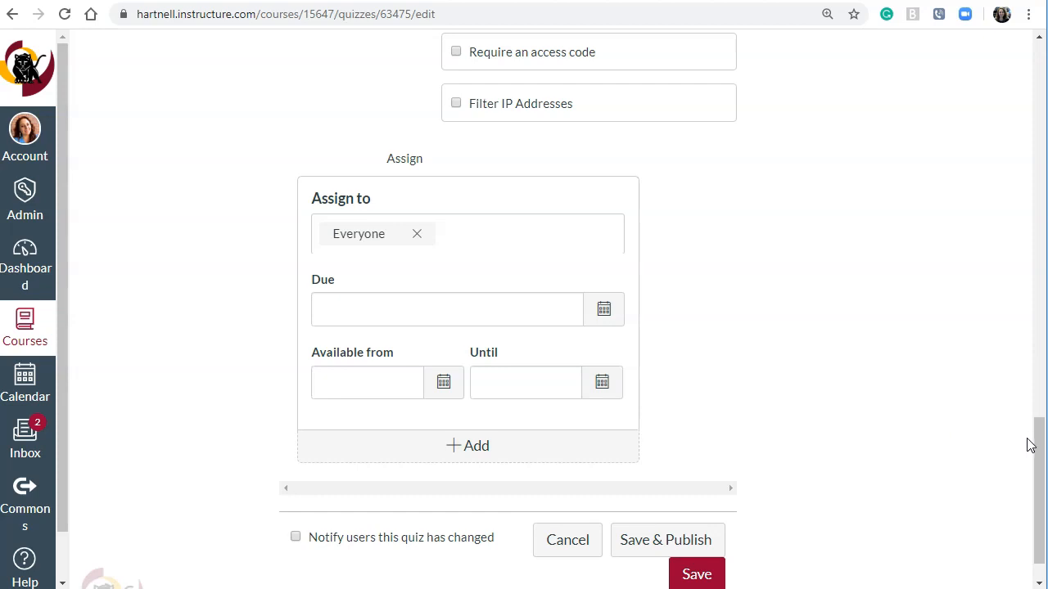
# - Add a second assignment block to the quiz and assign it to Student A
pyautogui.moveTo(1038, 449); pyautogui.dragTo(1042, 236)
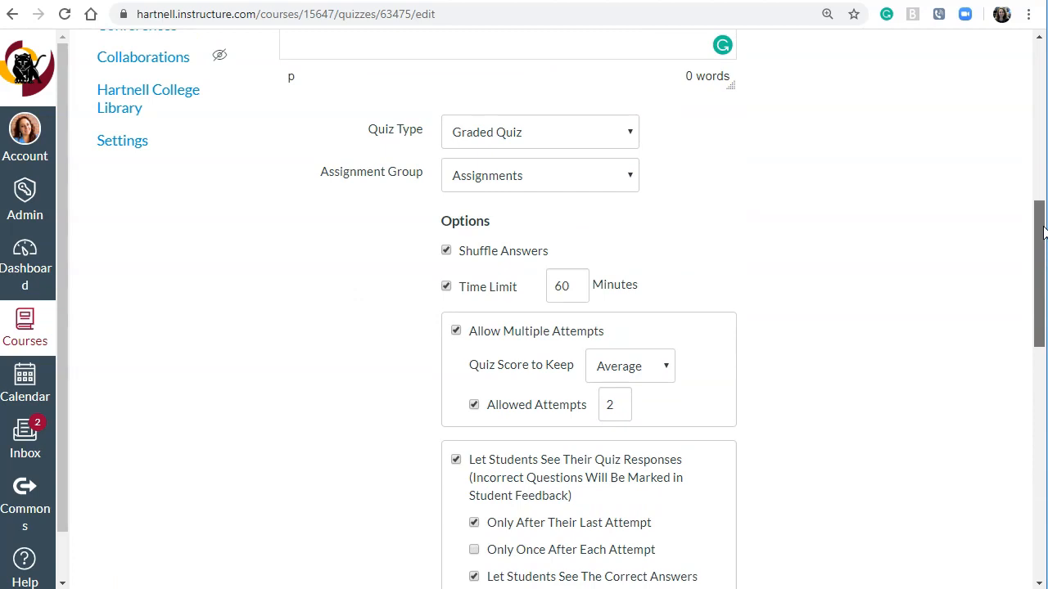
pyautogui.moveTo(1043, 234); pyautogui.dragTo(1020, 448)
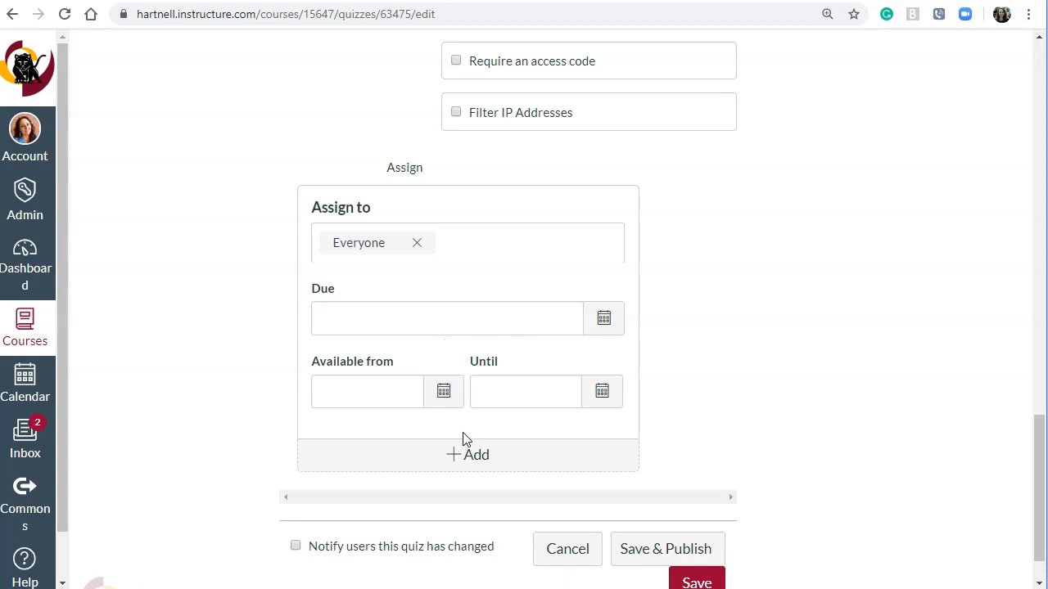
pyautogui.click(467, 453)
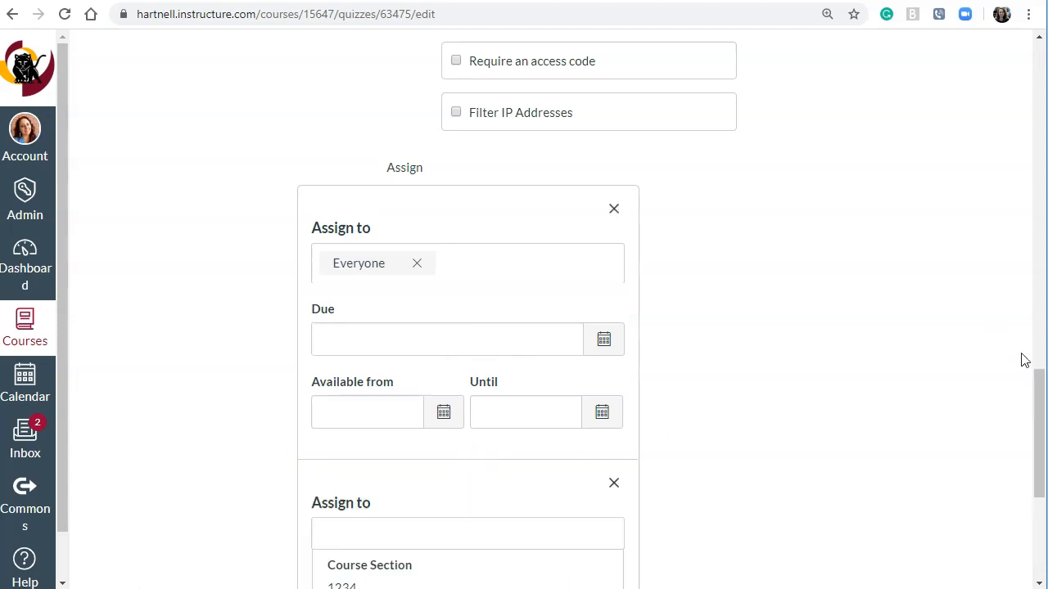
pyautogui.scroll(-2, 1038, 409)
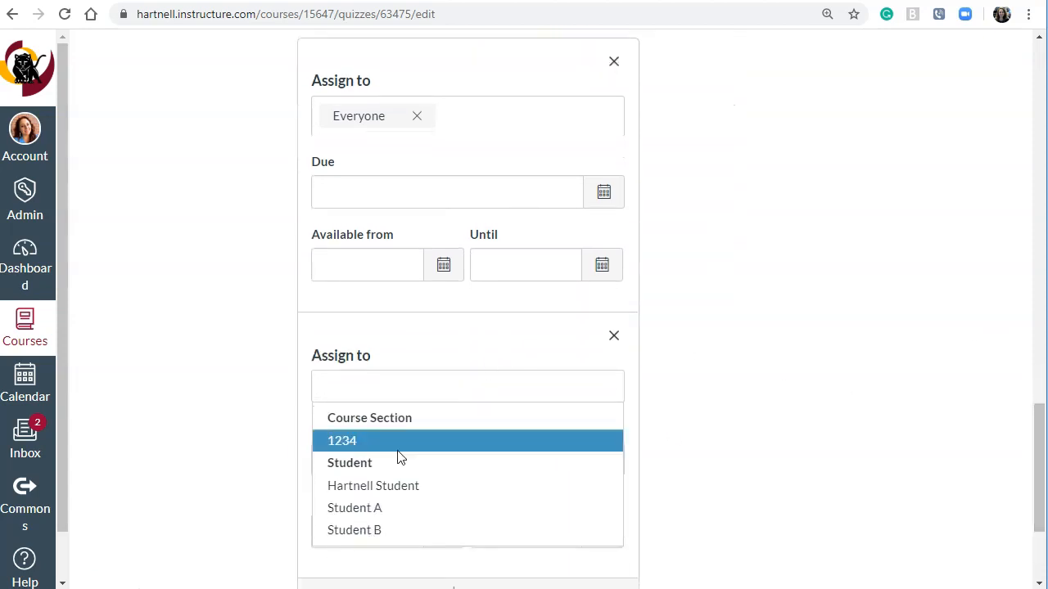
pyautogui.click(355, 508)
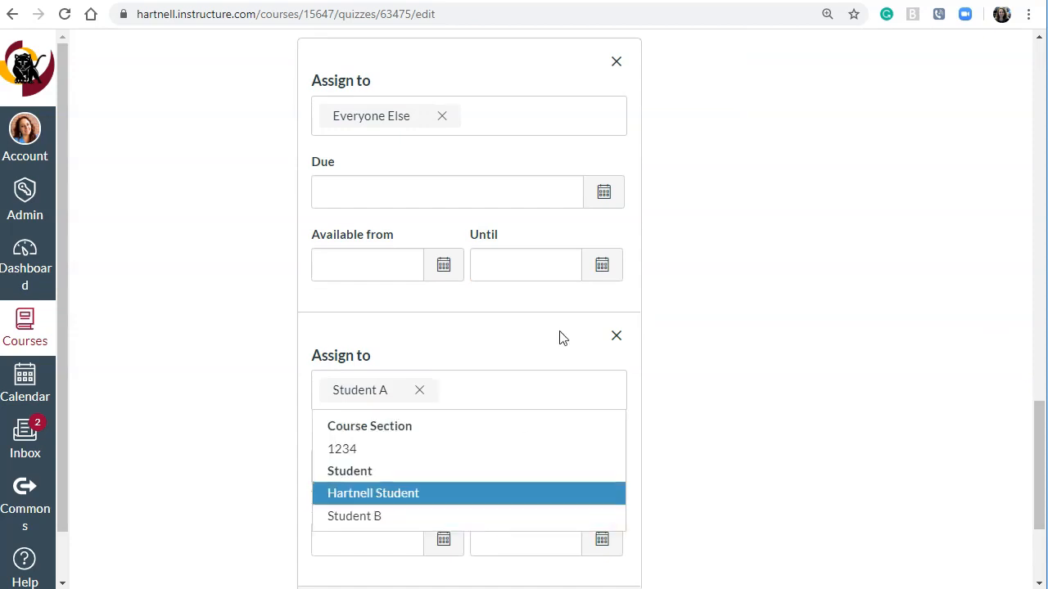
pyautogui.click(553, 553)
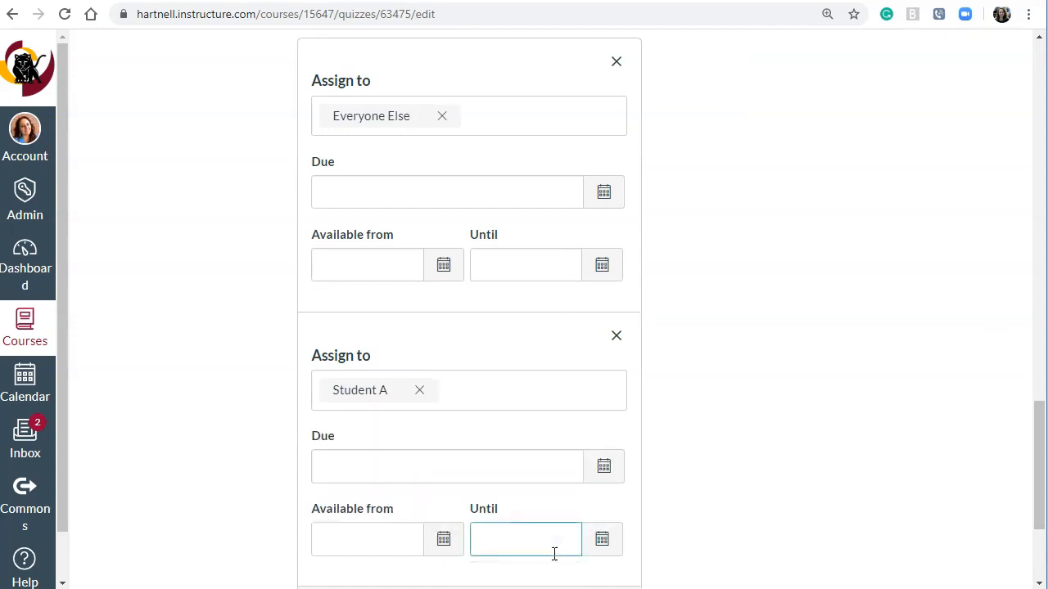
# - Examine the quiz's time limit setting and the due and availability date fields for Student A
pyautogui.moveTo(1037, 458); pyautogui.dragTo(1037, 234)
pyautogui.moveTo(662, 311); pyautogui.dragTo(449, 305)
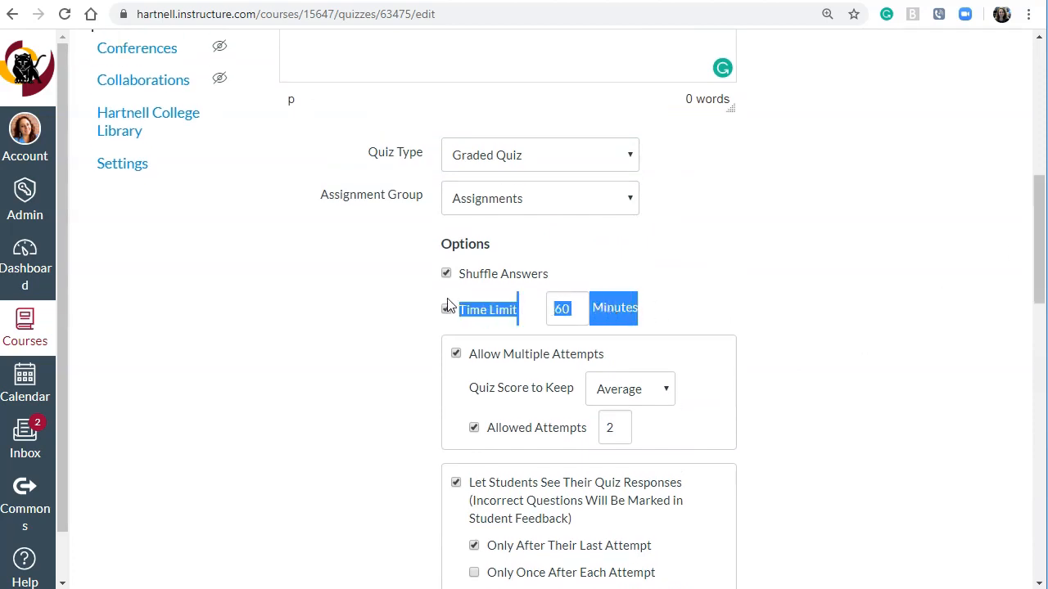
pyautogui.click(819, 315)
pyautogui.moveTo(1038, 216); pyautogui.dragTo(1022, 453)
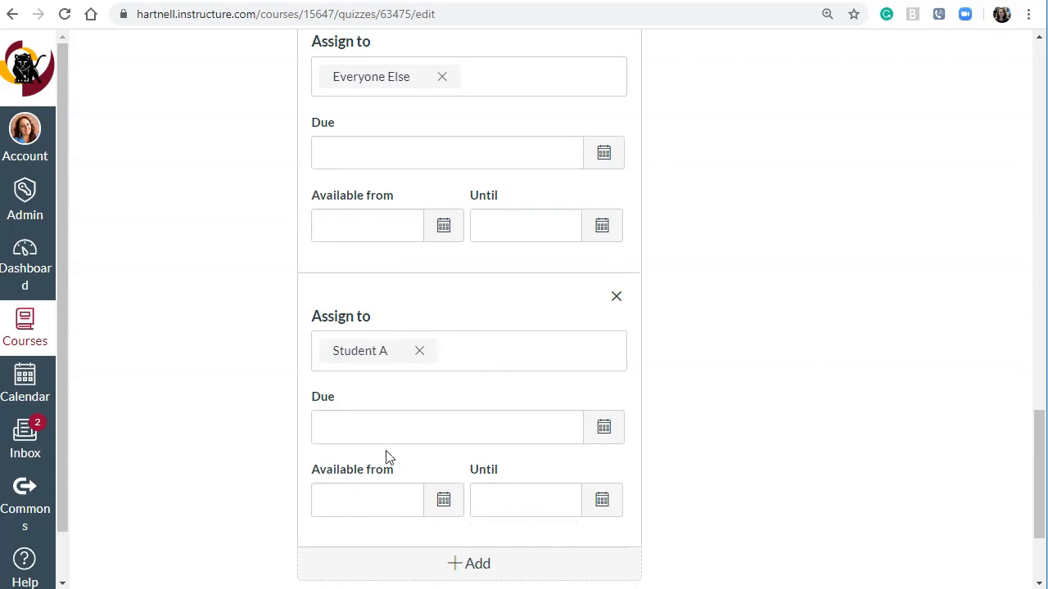
pyautogui.scroll(-2, 788, 412)
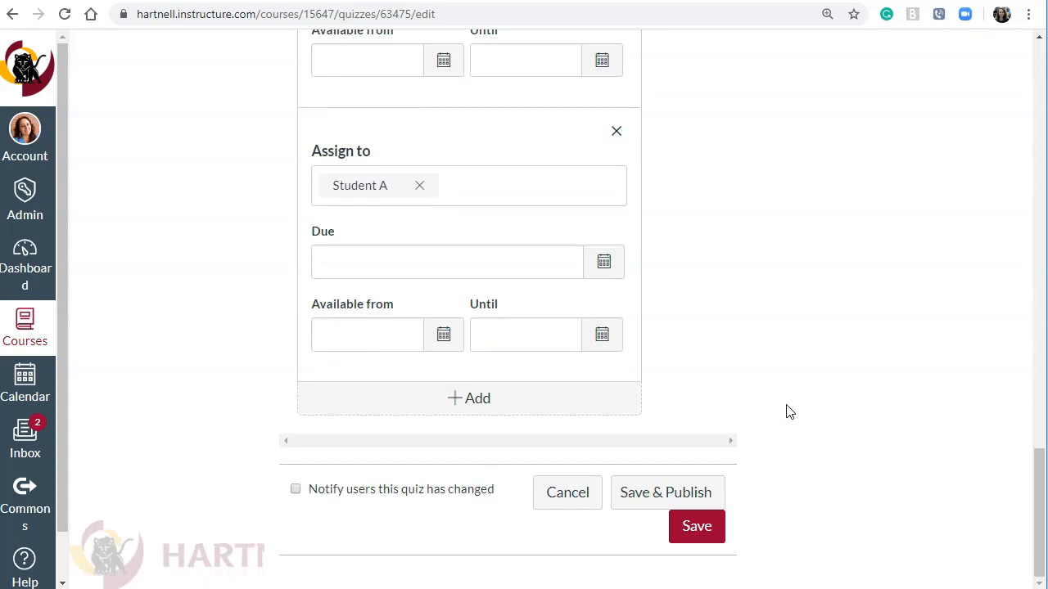
# - Enter "Quiz Instructions Here" as the quiz instructions
pyautogui.scroll(20, 787, 412)
pyautogui.scroll(3, 788, 412)
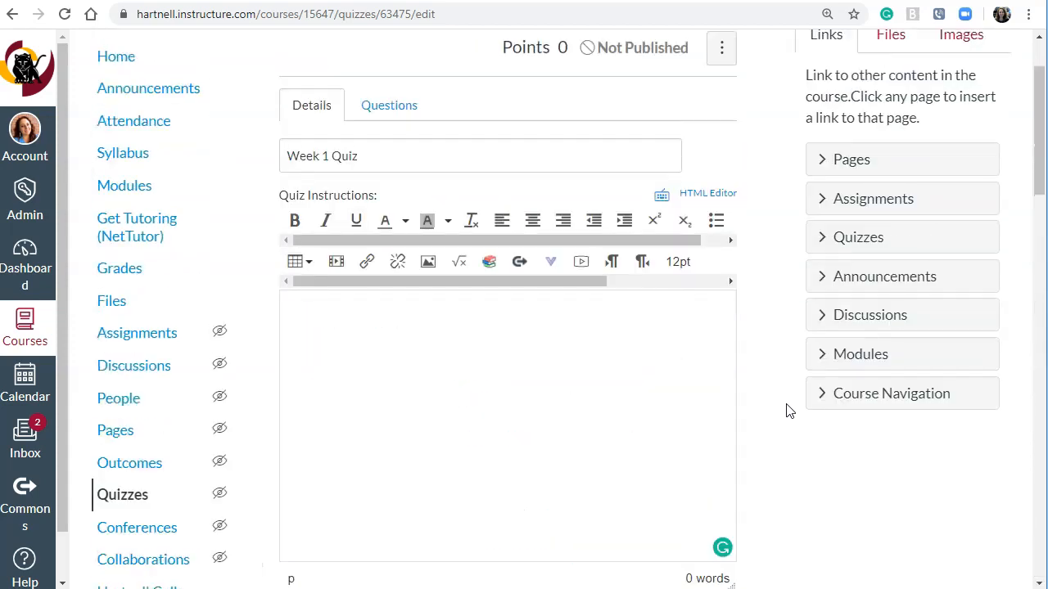
pyautogui.click(489, 428)
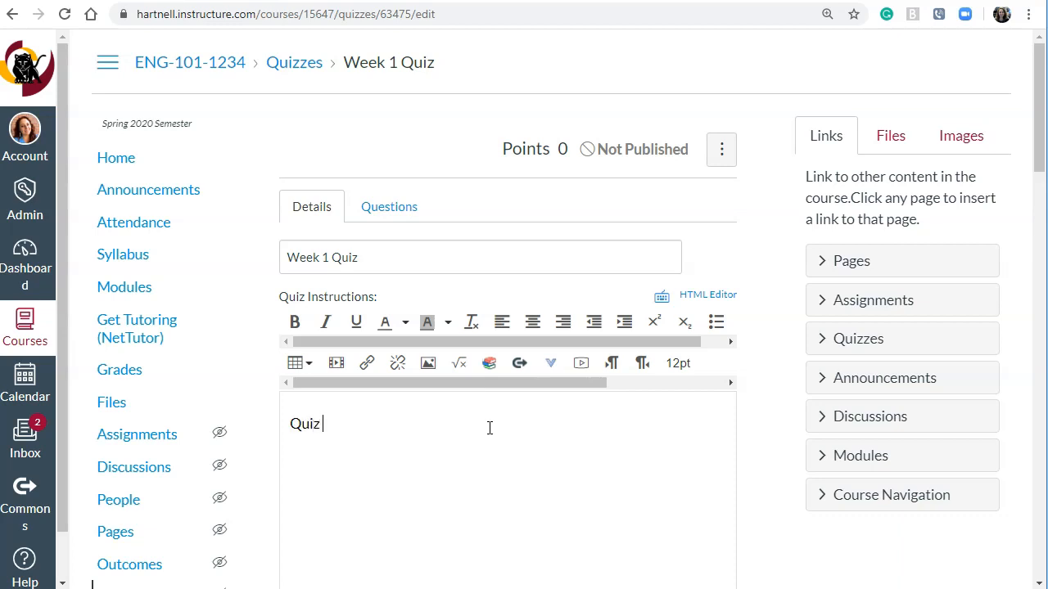
pyautogui.write('uctions Here')
# - Remove Student A's separate assignment block and save the quiz without publishing it
pyautogui.scroll(-10, 581, 330)
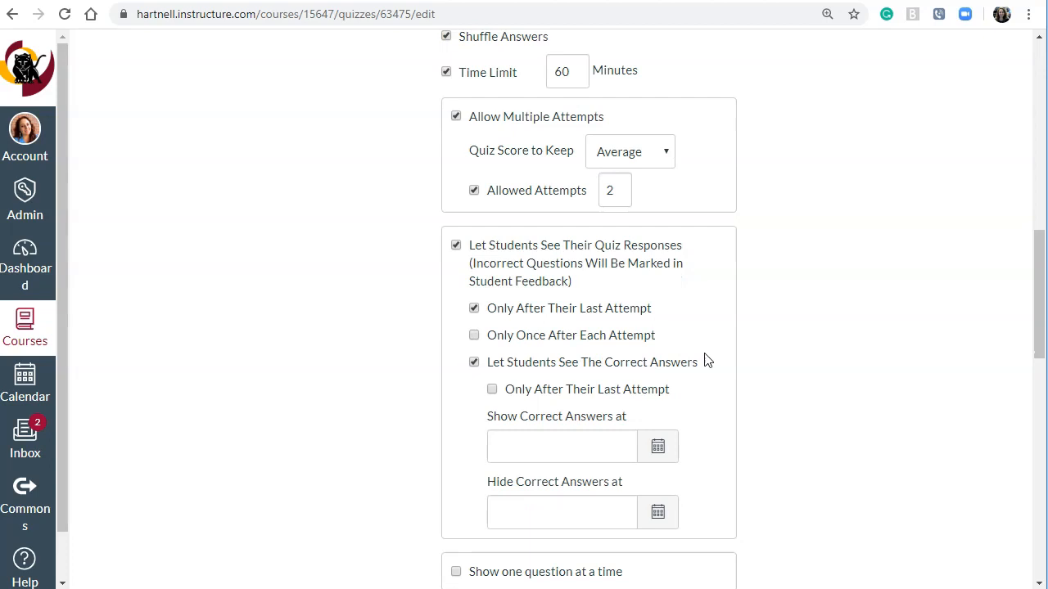
pyautogui.scroll(-10, 707, 360)
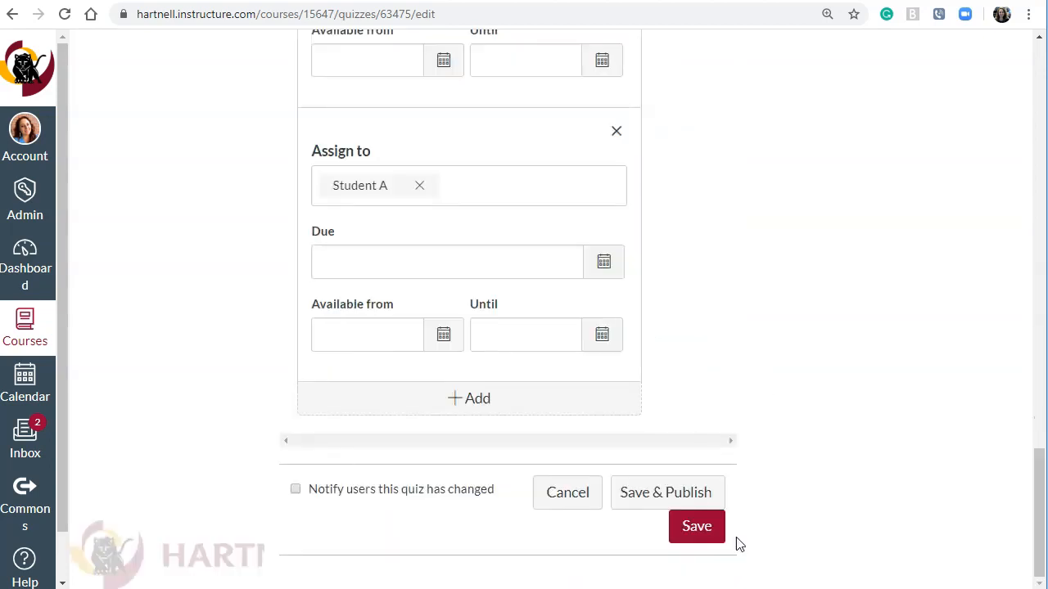
pyautogui.click(618, 132)
pyautogui.click(753, 250)
pyautogui.click(692, 531)
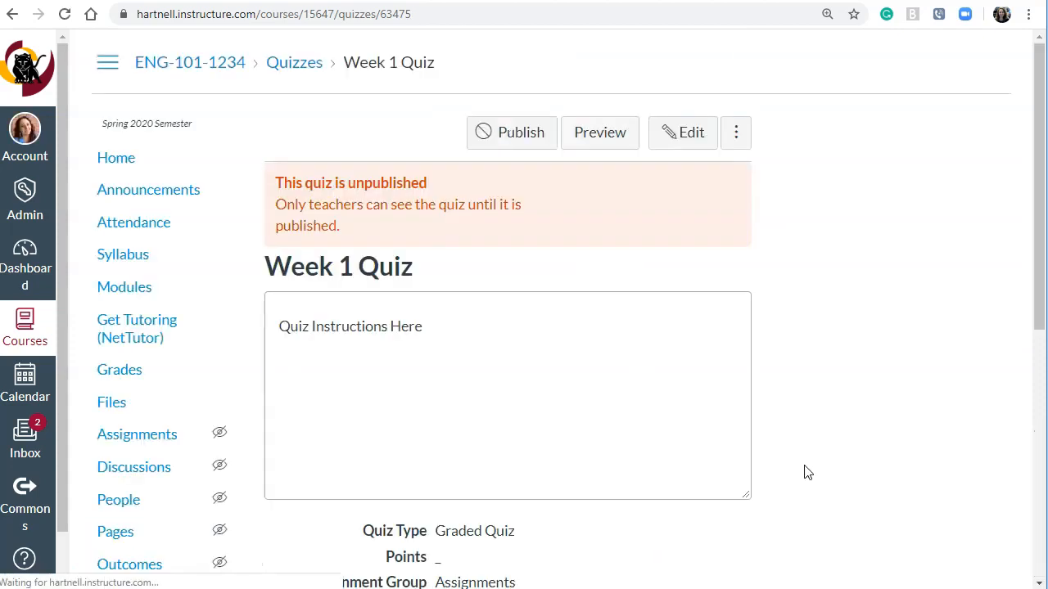
# - Review the saved quiz's instructions and its settings summary, from quiz type to one question at a time
pyautogui.moveTo(281, 327); pyautogui.dragTo(446, 333)
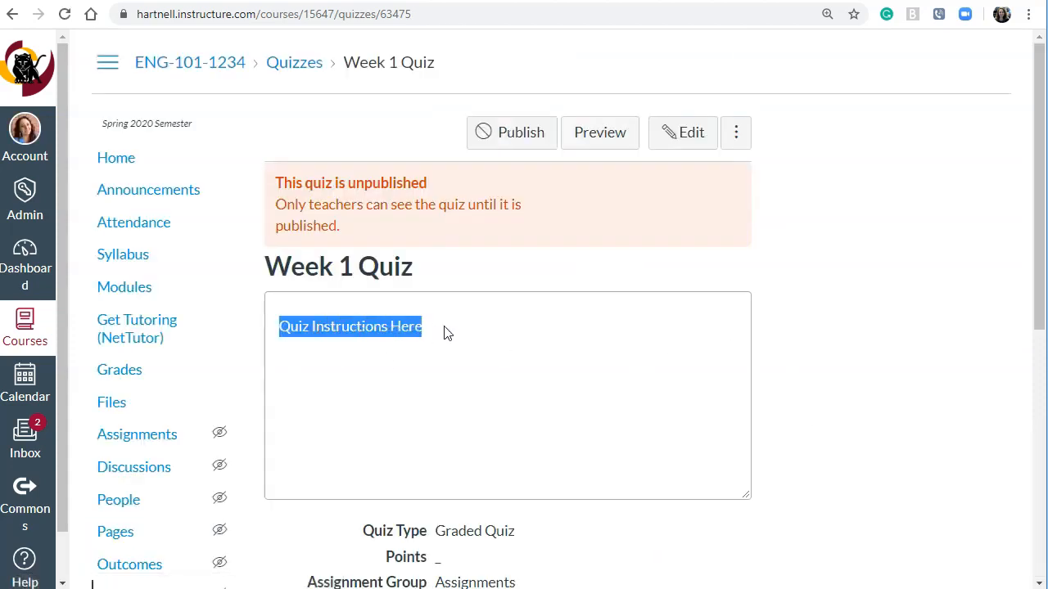
pyautogui.click(533, 336)
pyautogui.moveTo(1035, 160); pyautogui.dragTo(1041, 296)
pyautogui.moveTo(334, 253); pyautogui.dragTo(468, 537)
pyautogui.click(591, 463)
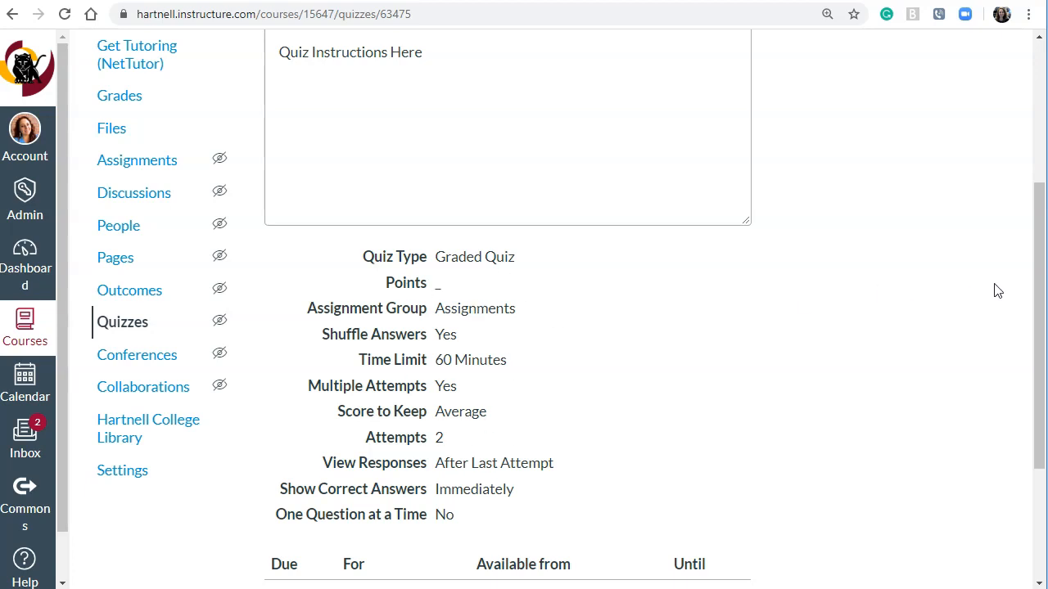
# - Reopen the Week 1 Quiz for editing and add a new question to it
pyautogui.scroll(3, 999, 292)
pyautogui.click(679, 133)
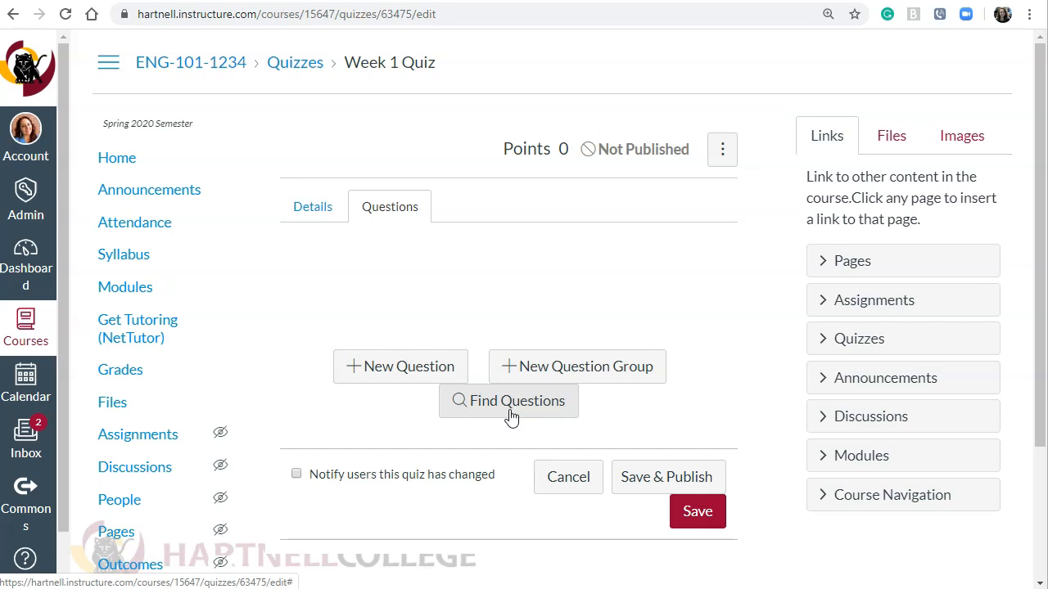
pyautogui.click(394, 369)
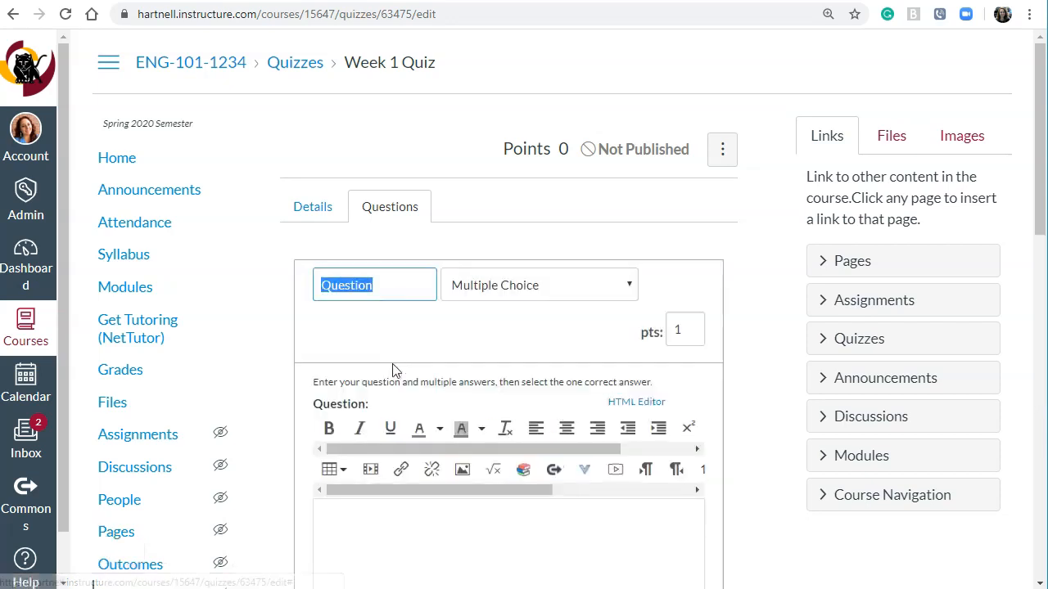
# - Try the Multiple Dropdowns question type, read its instructions on bracketed reference words, and return to Multiple Choice
pyautogui.click(619, 291)
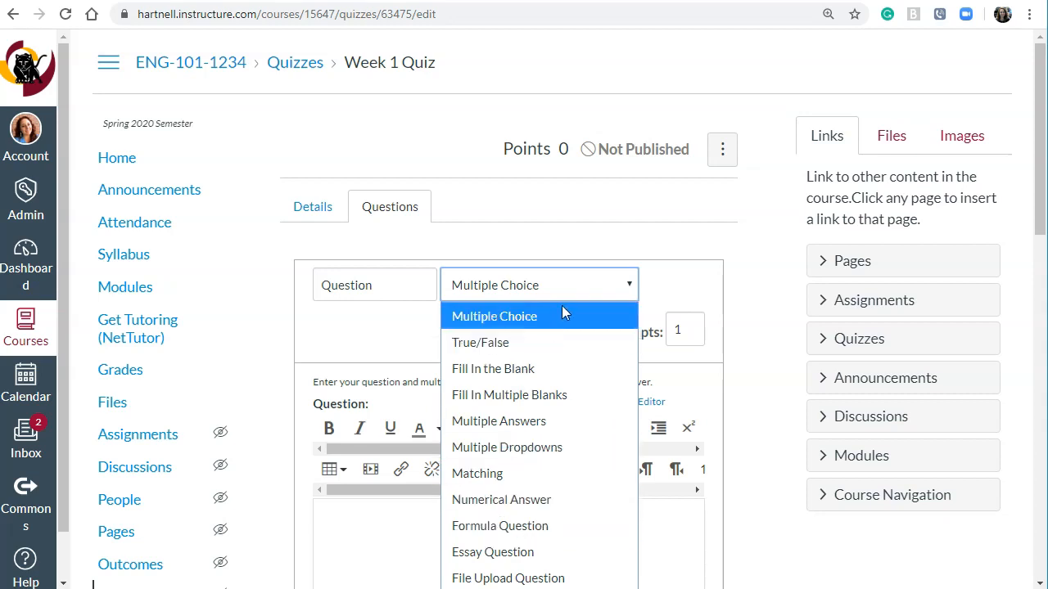
pyautogui.click(513, 447)
pyautogui.moveTo(1033, 187); pyautogui.dragTo(971, 234)
pyautogui.moveTo(316, 259); pyautogui.dragTo(526, 346)
pyautogui.click(524, 347)
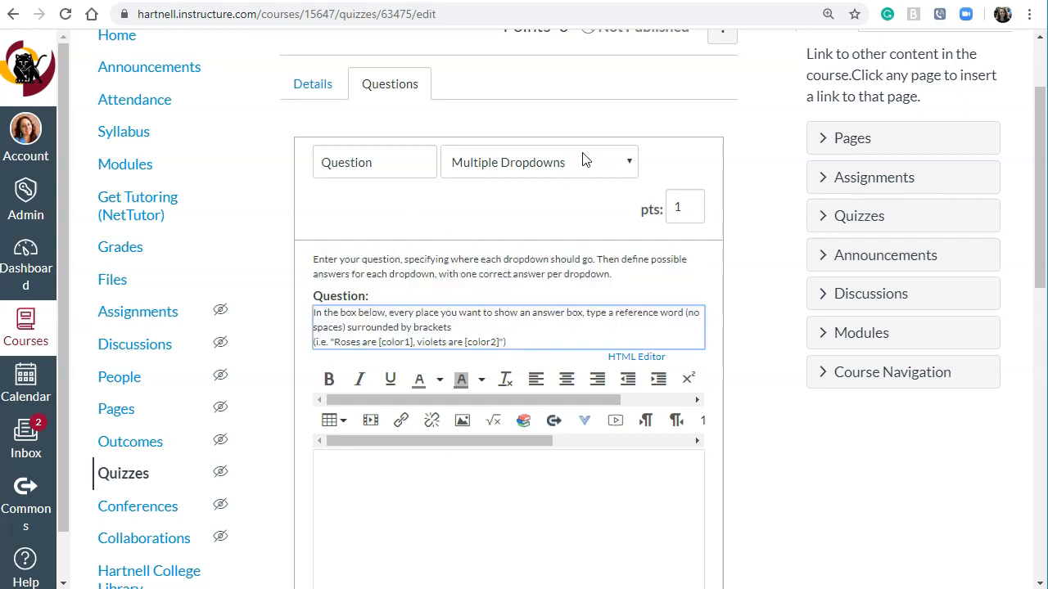
pyautogui.click(629, 165)
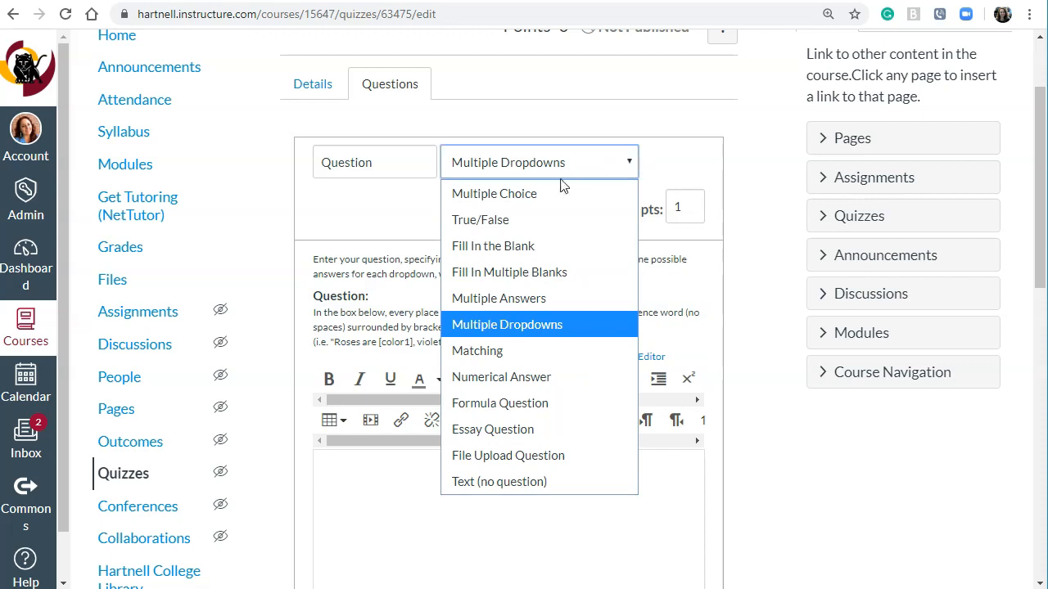
pyautogui.click(517, 195)
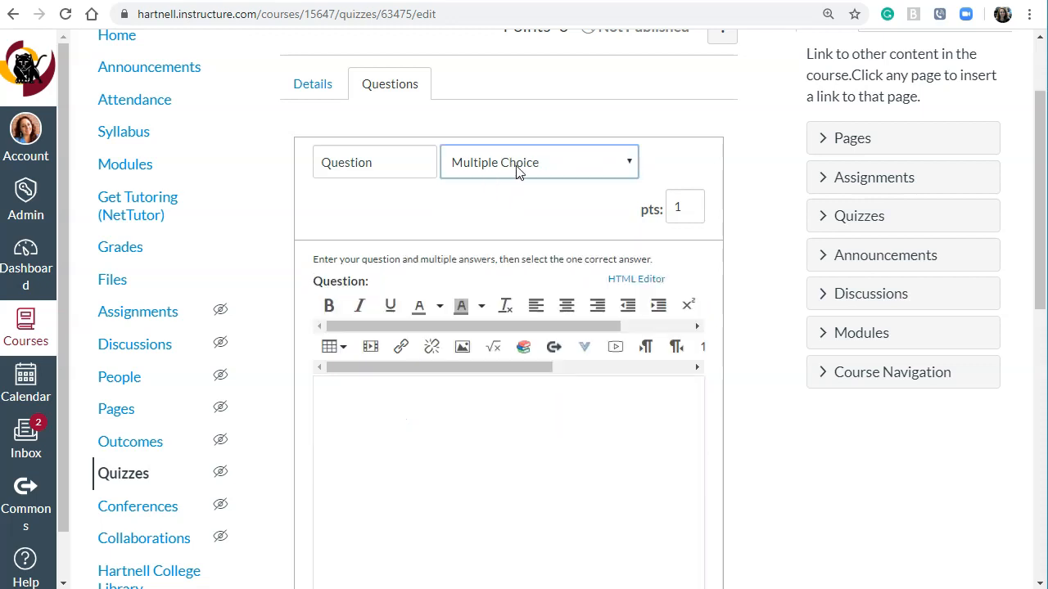
# - Keep the question at 1 point and enter "What color is the sky?" as its text
pyautogui.scroll(-1, 1045, 104)
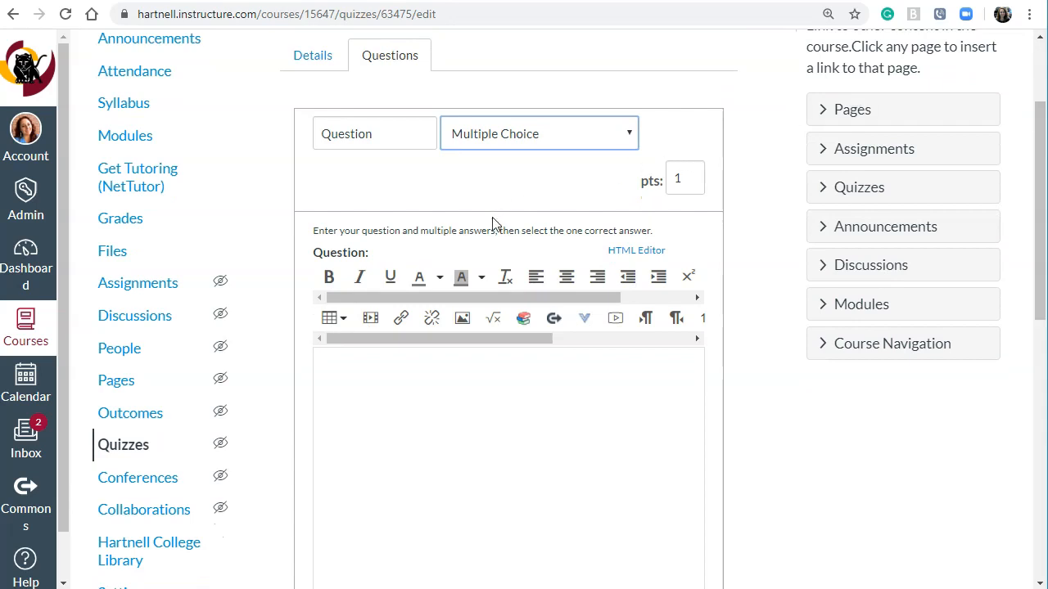
pyautogui.click(450, 381)
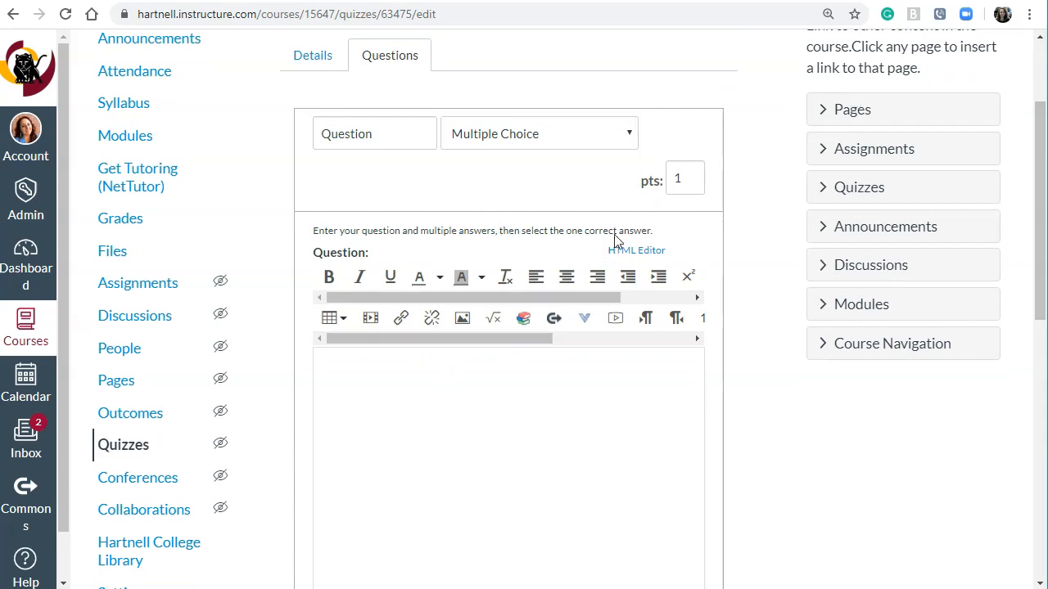
pyautogui.doubleClick(694, 179)
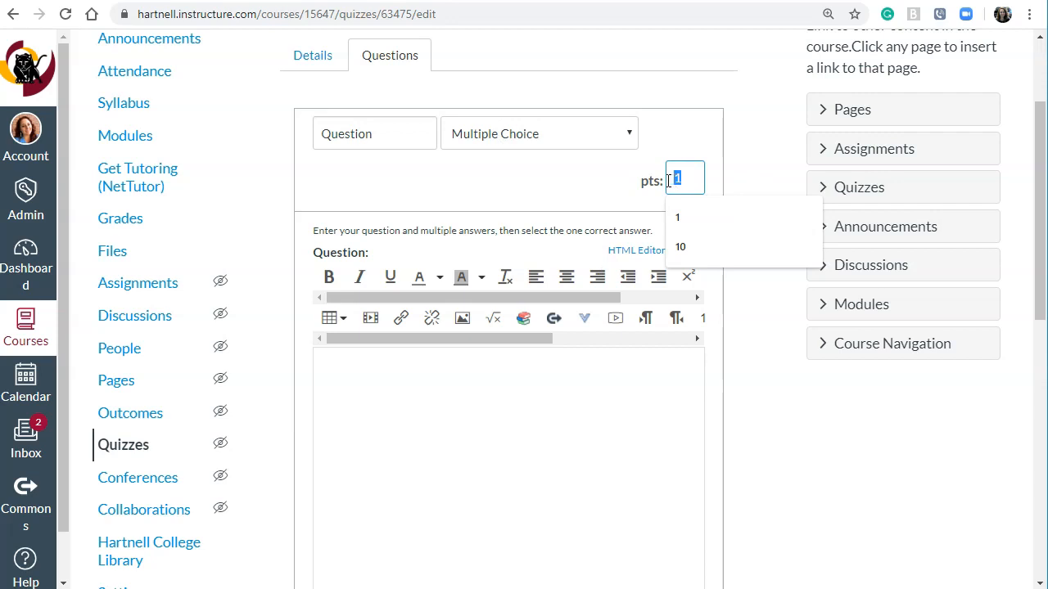
pyautogui.click(522, 369)
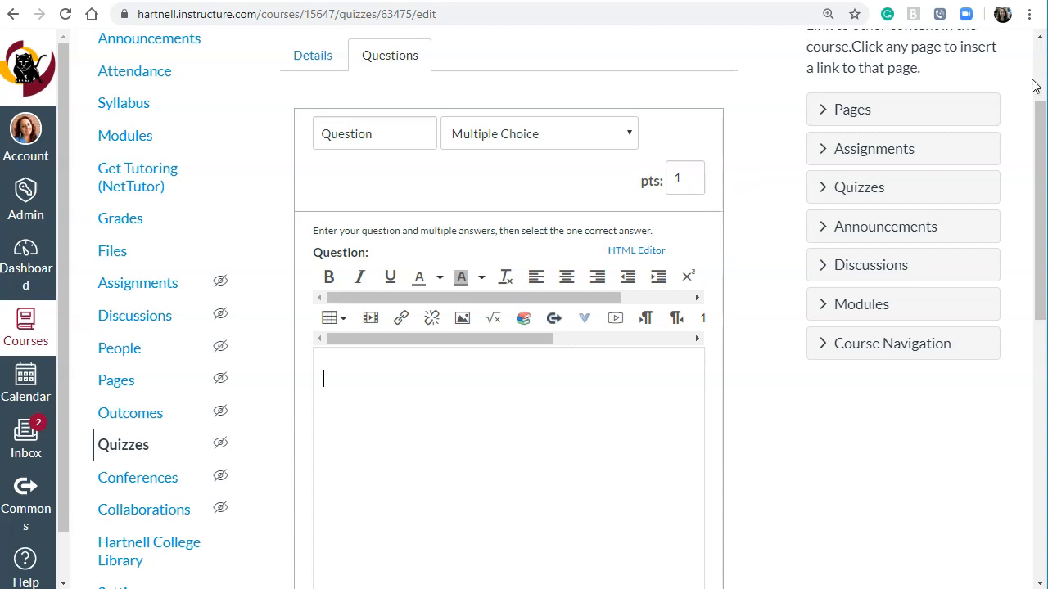
pyautogui.moveTo(1035, 100); pyautogui.dragTo(1033, 166)
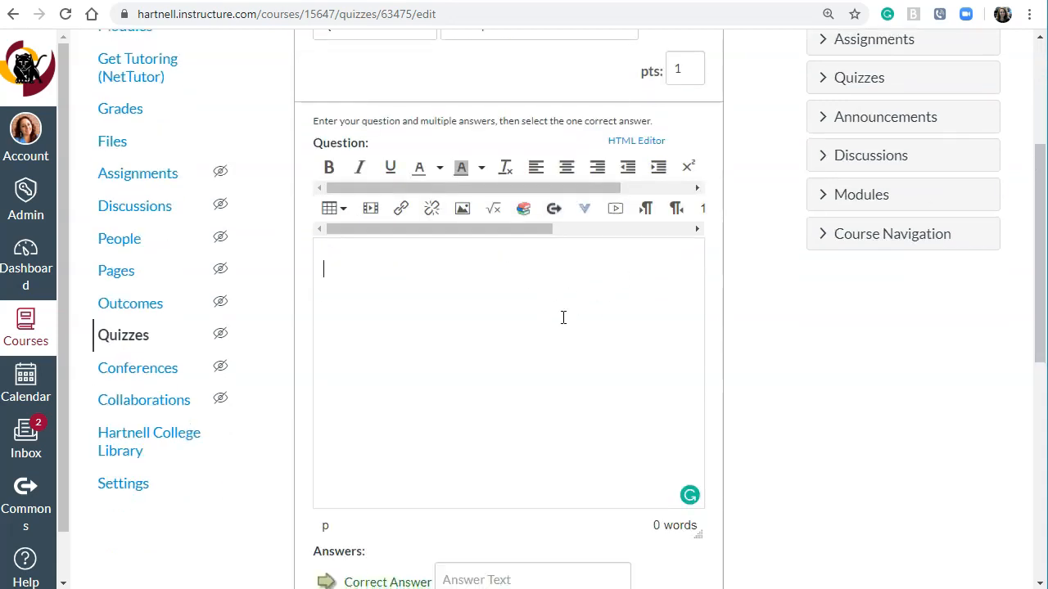
pyautogui.write('What color is the sky?')
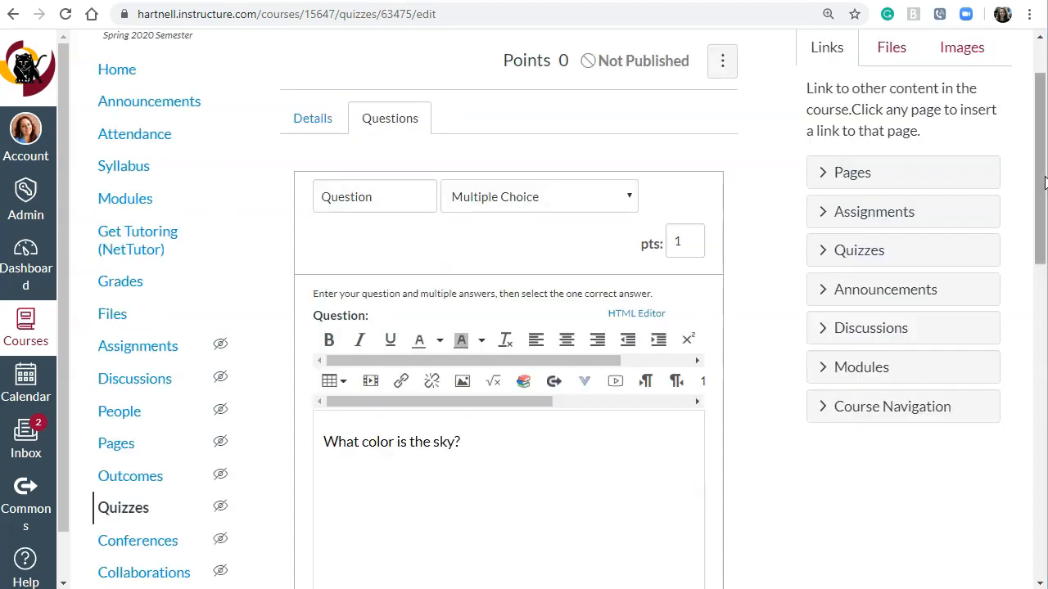
# - Add another possible answer, delete it again, and remove one more so three answer choices remain
pyautogui.moveTo(1042, 180); pyautogui.dragTo(1041, 378)
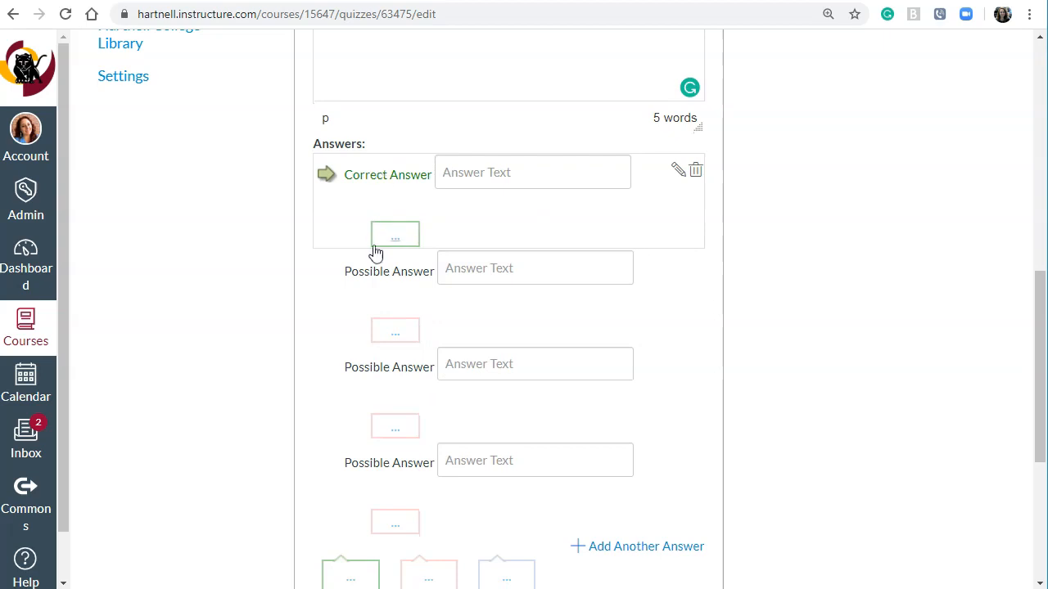
pyautogui.click(638, 547)
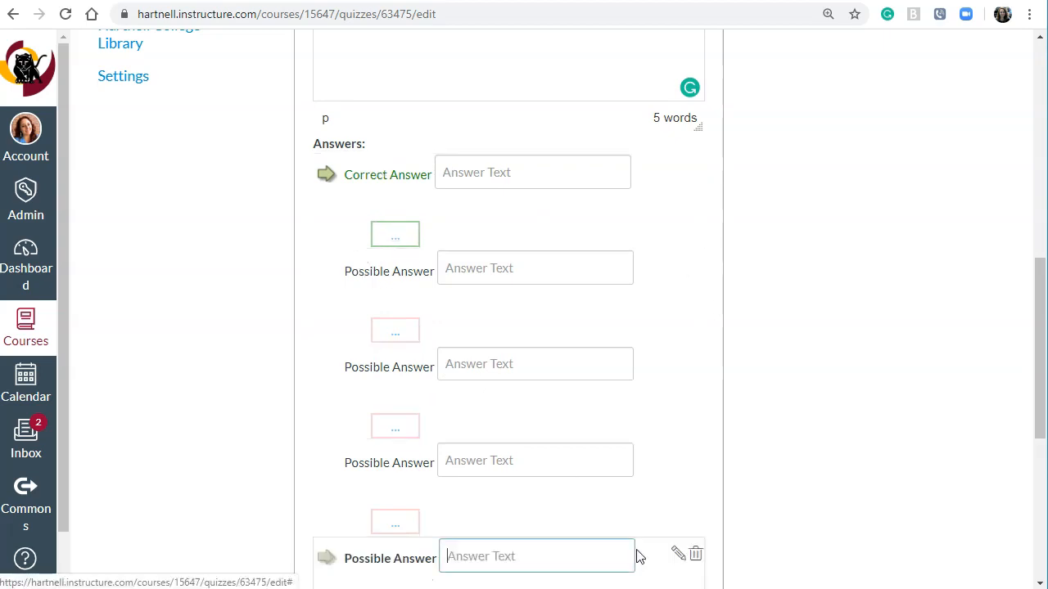
pyautogui.scroll(-1, 903, 404)
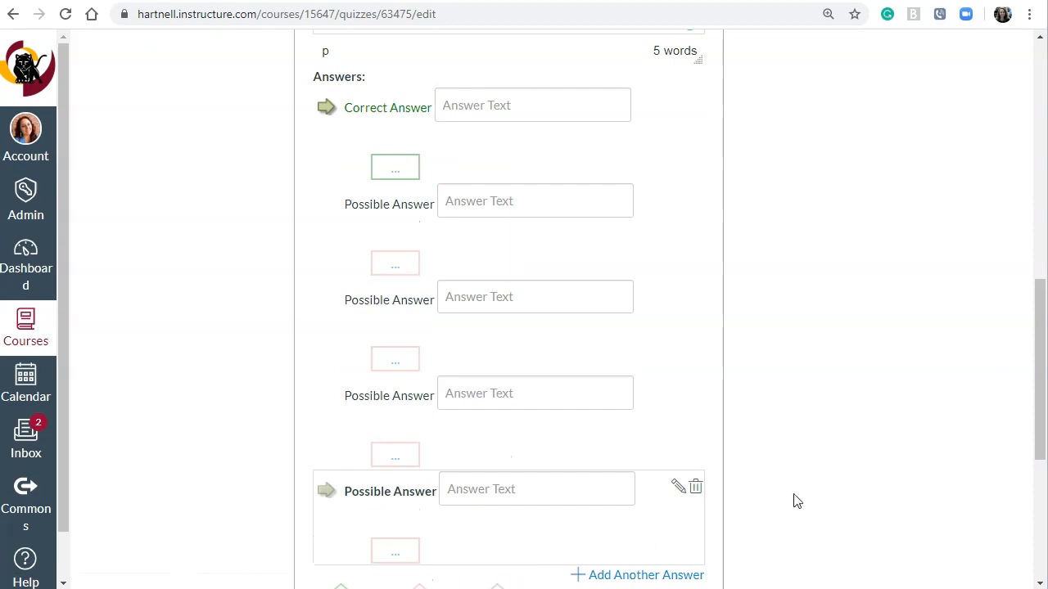
pyautogui.click(696, 488)
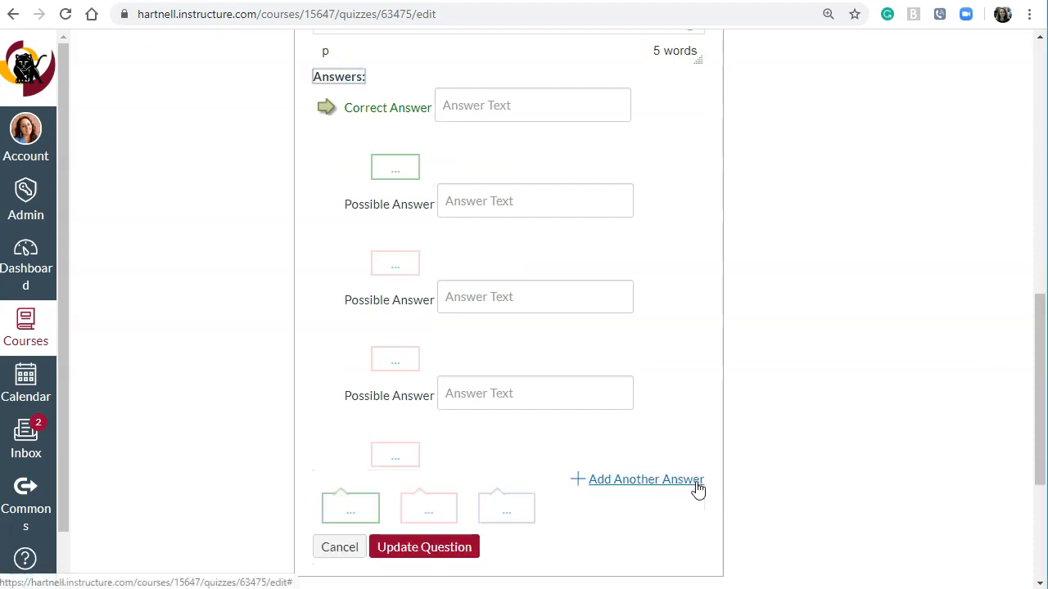
pyautogui.click(697, 393)
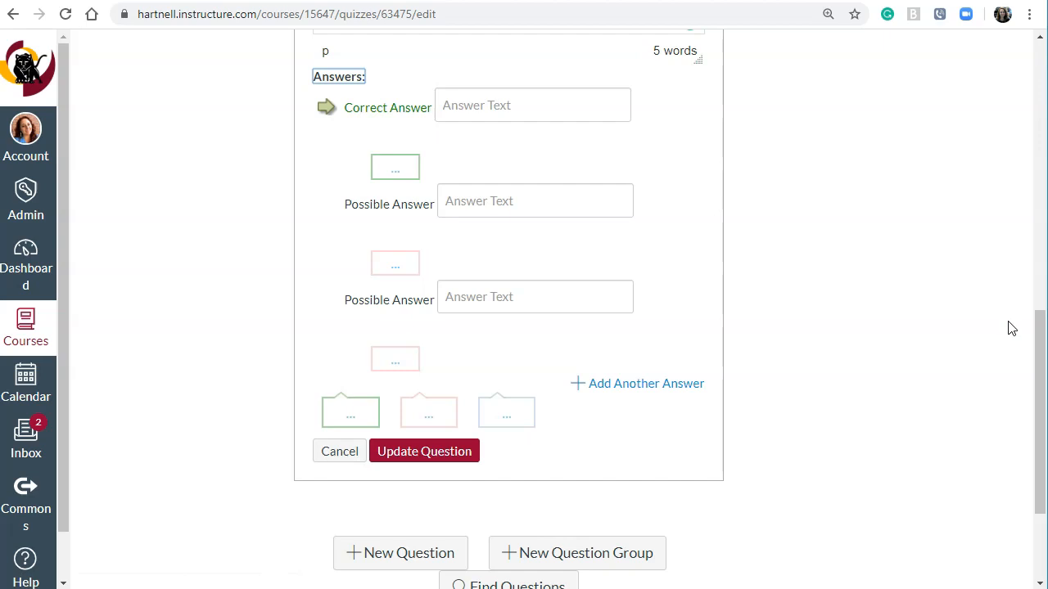
# - Mark the second answer choice as the correct answer
pyautogui.moveTo(1038, 344); pyautogui.dragTo(1041, 284)
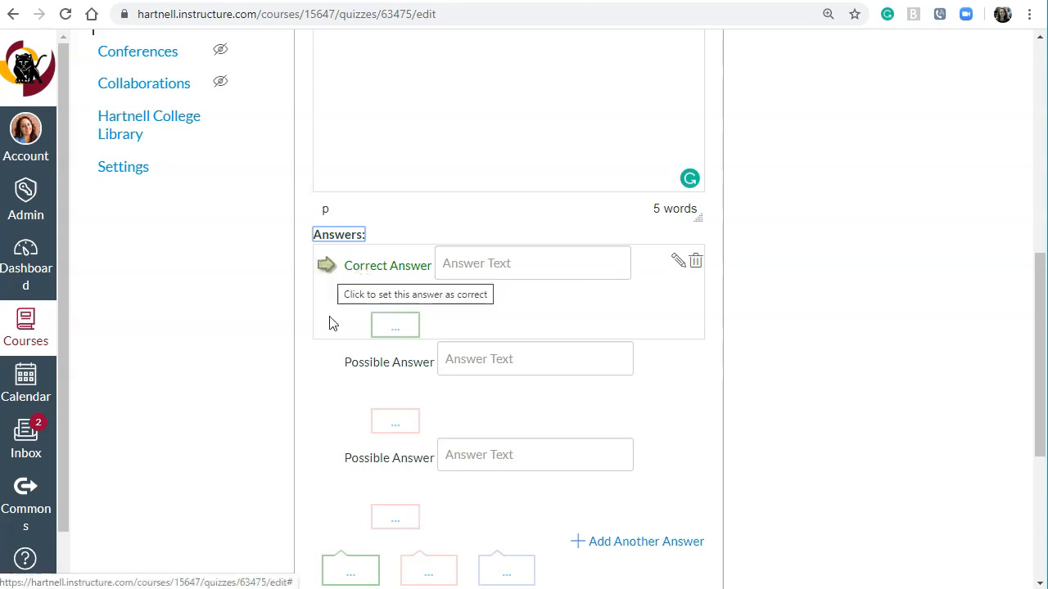
pyautogui.click(327, 365)
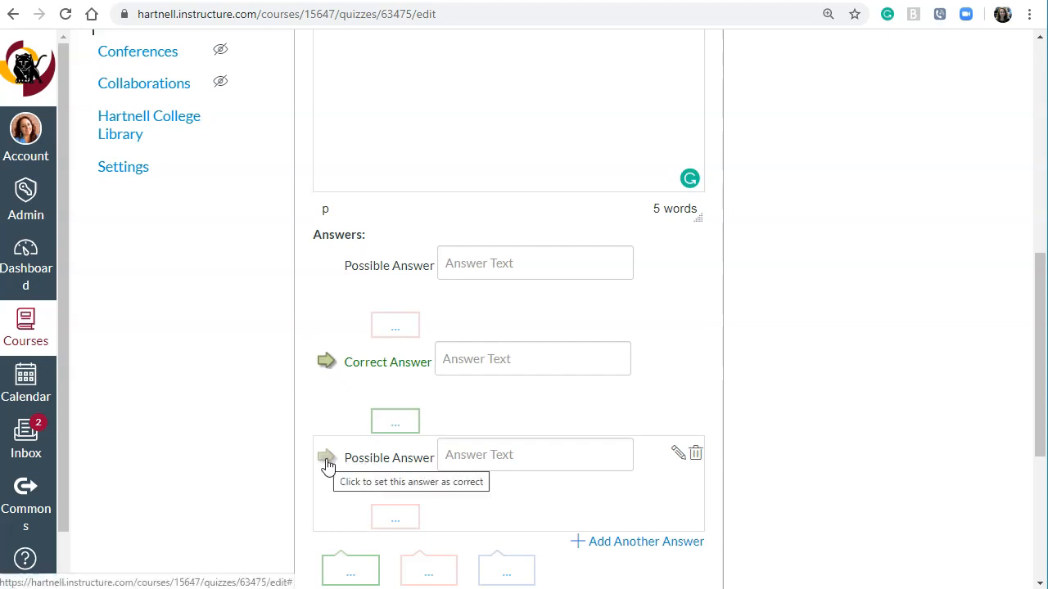
# - Try the third choice as correct, switch back to the second, and enter the answers Yellow, Blue as the correct one, and Red
pyautogui.click(326, 458)
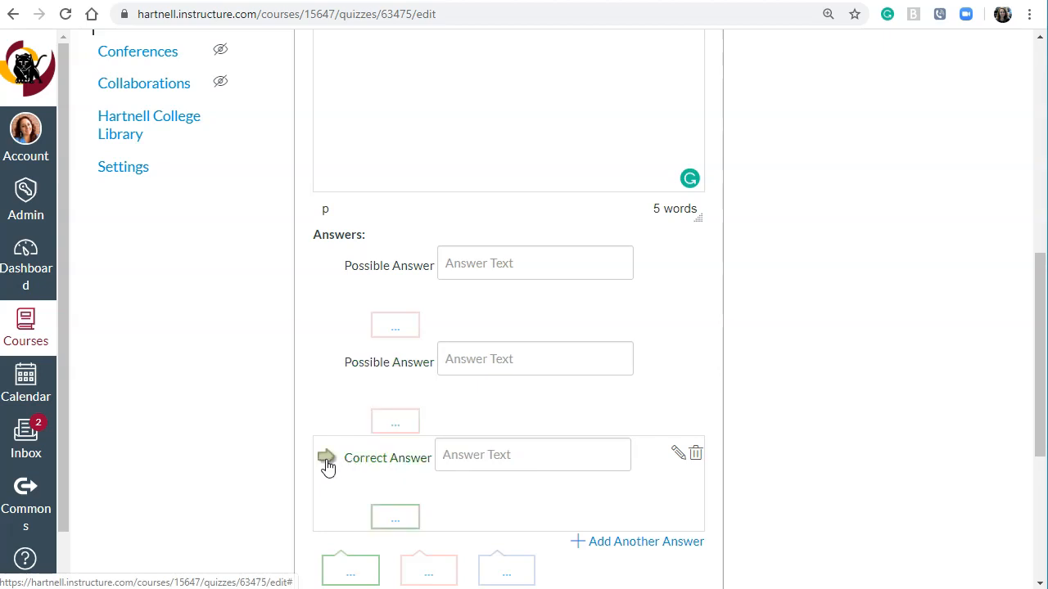
pyautogui.click(328, 369)
pyautogui.click(558, 361)
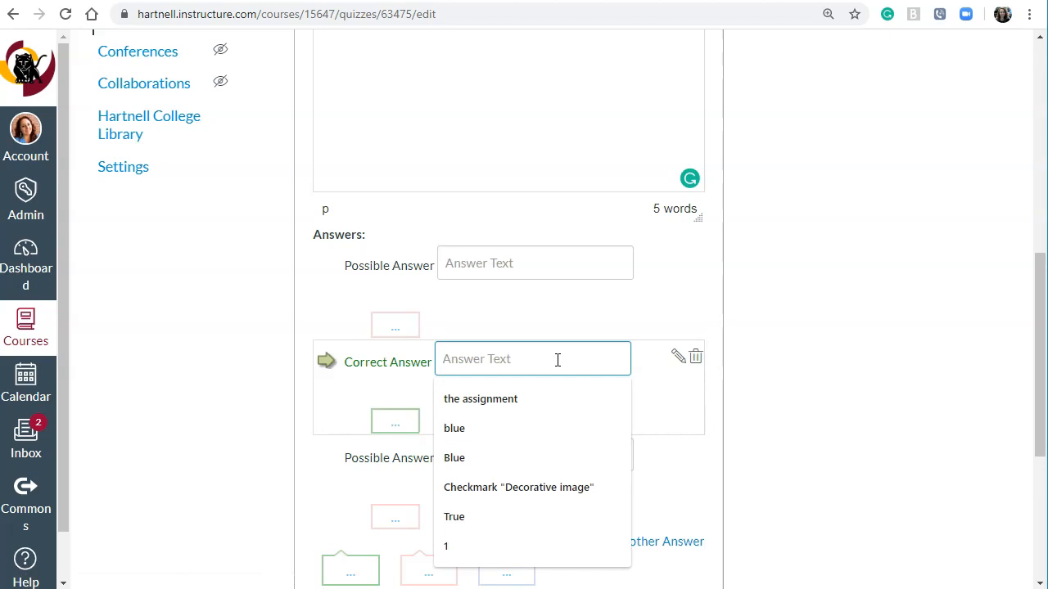
pyautogui.write('Blue')
pyautogui.click(548, 265)
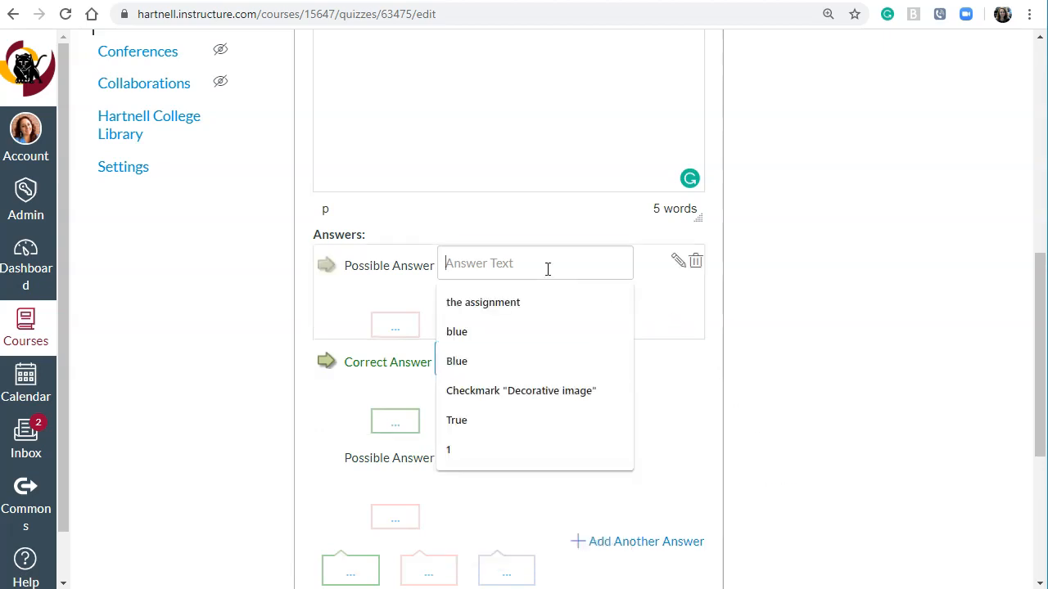
pyautogui.write('Yellow')
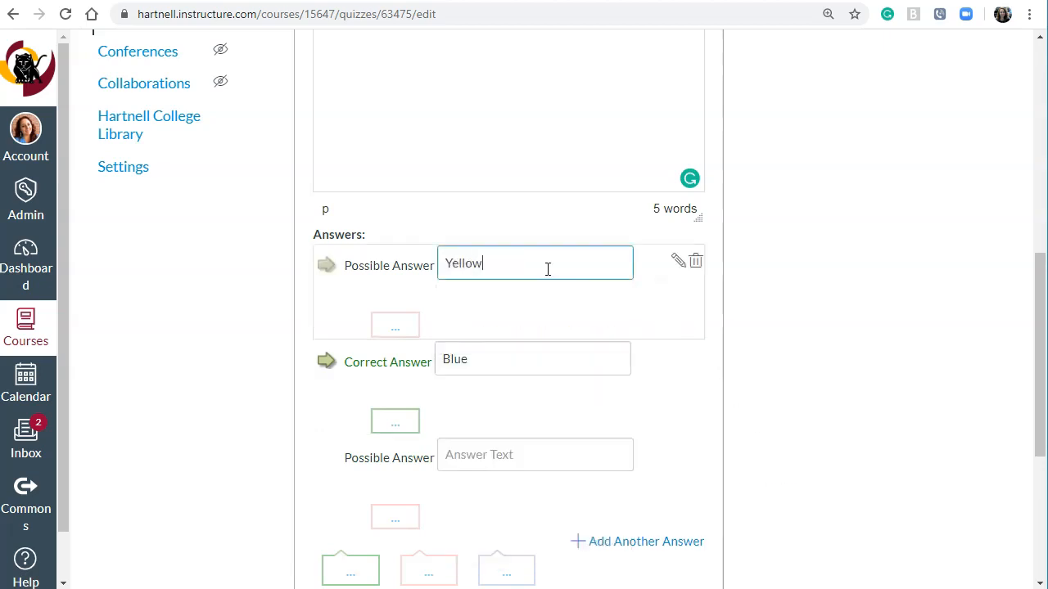
pyautogui.click(545, 457)
pyautogui.write('Red')
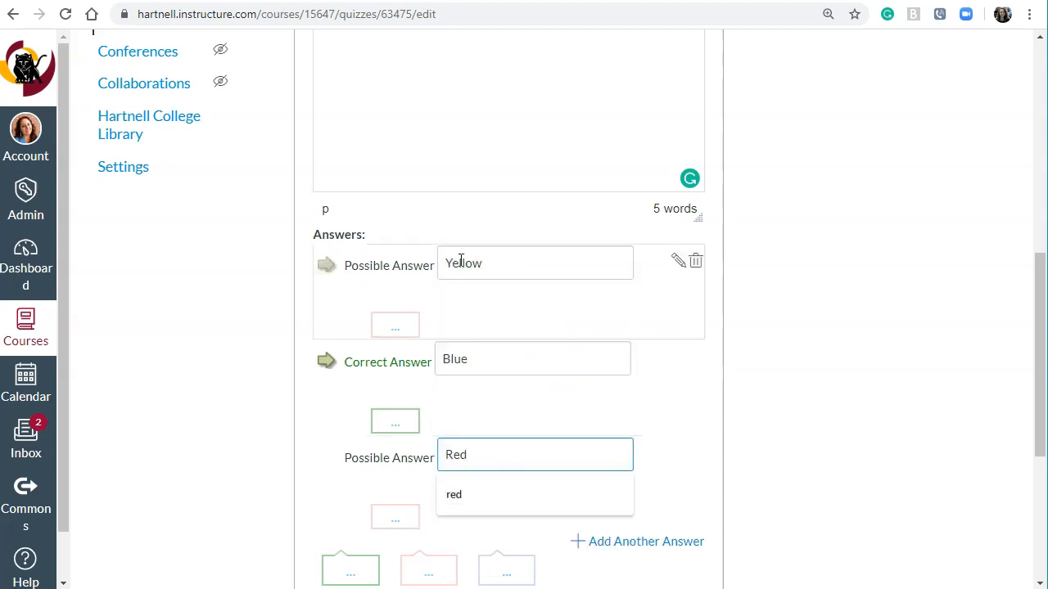
# - Save the whole quiz without updating the open sky-color question
pyautogui.click(952, 279)
pyautogui.moveTo(1041, 305); pyautogui.dragTo(1044, 327)
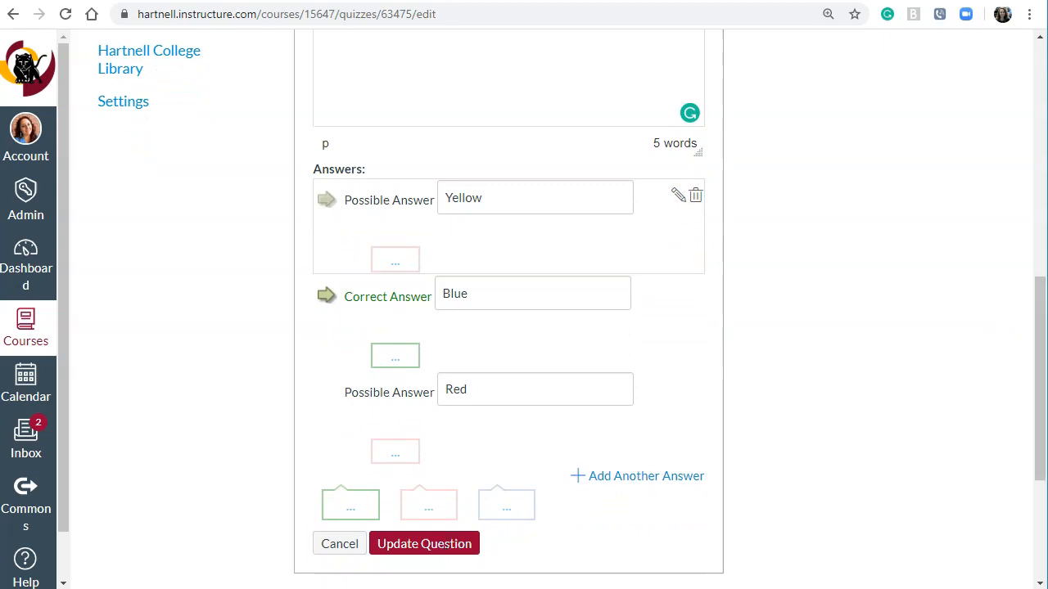
pyautogui.moveTo(1041, 308); pyautogui.dragTo(1044, 364)
pyautogui.scroll(-2, 664, 308)
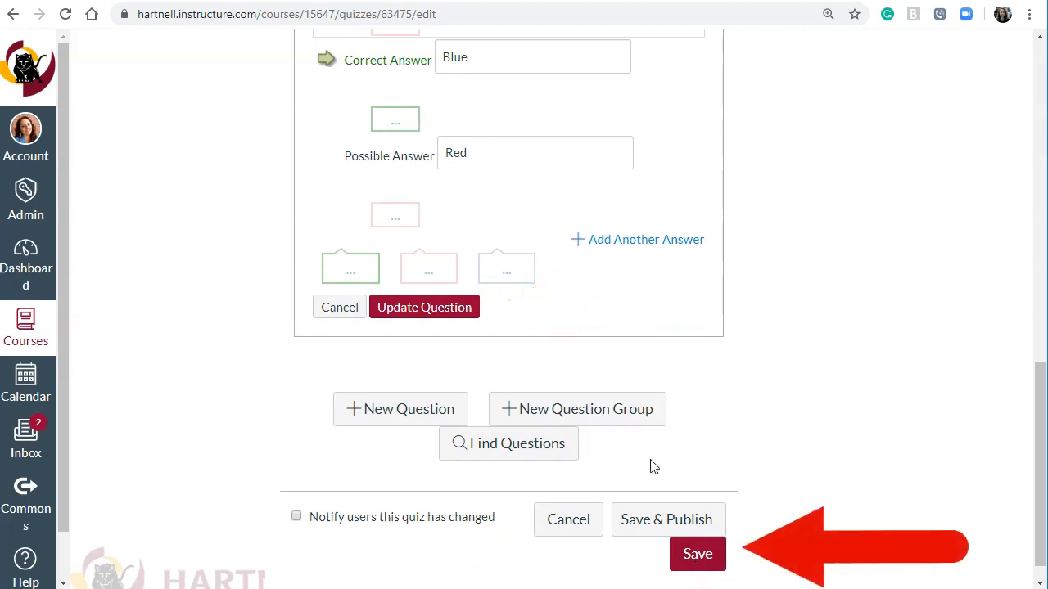
pyautogui.click(709, 563)
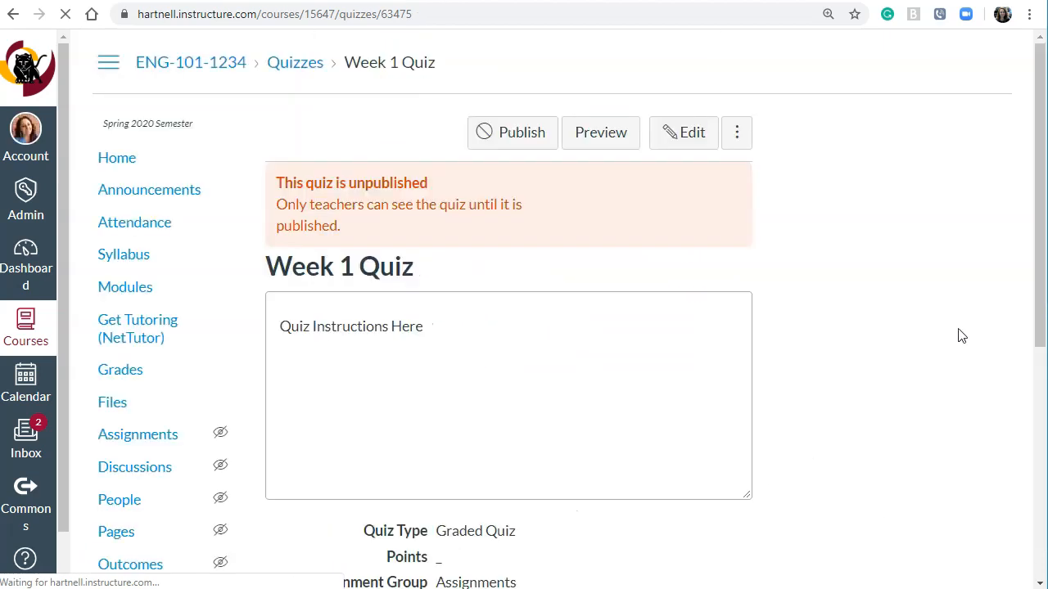
# - Edit the quiz again and add a multiple-choice question "What color is the sky?" with answers Yellow, Blue as correct, and Red
pyautogui.click(692, 139)
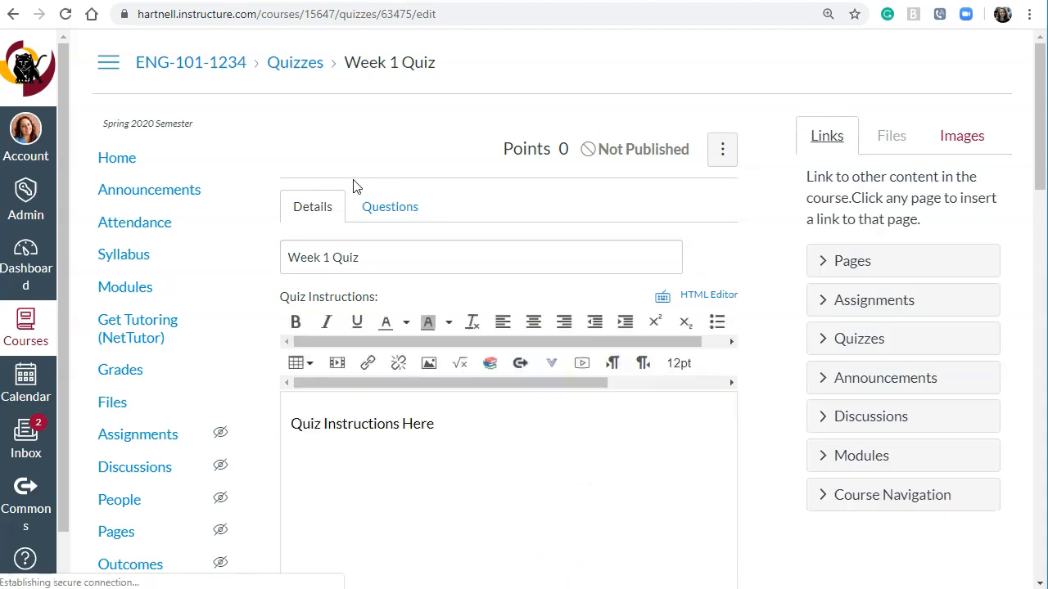
pyautogui.click(373, 211)
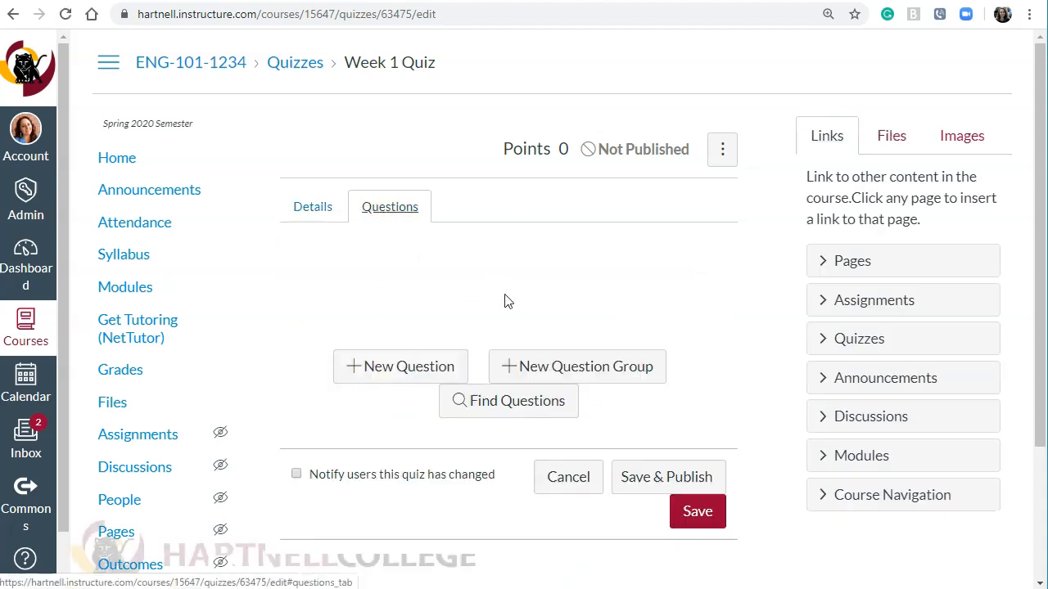
pyautogui.click(394, 364)
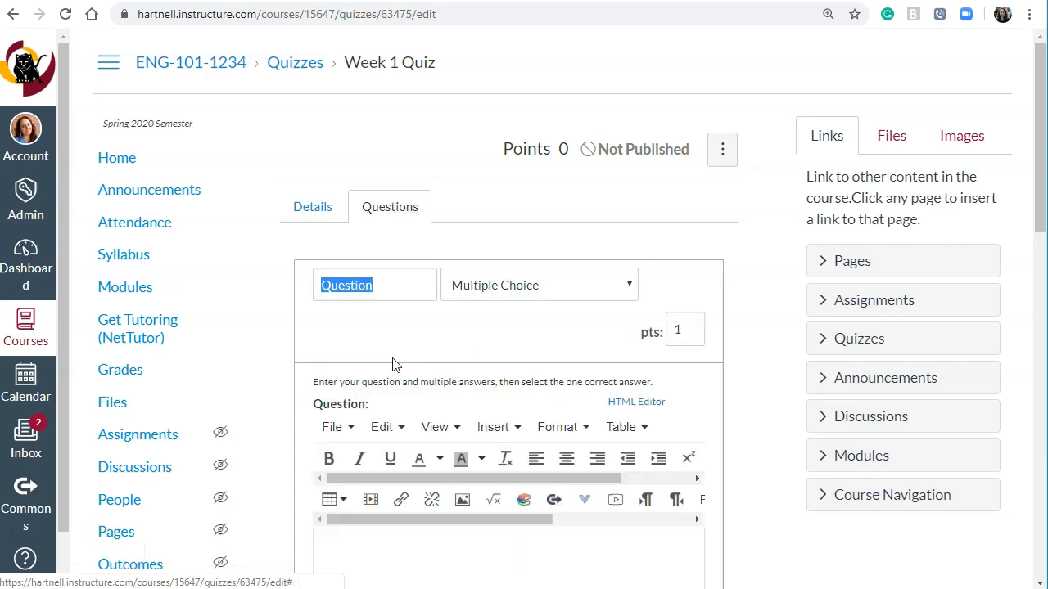
pyautogui.scroll(-5, 556, 393)
pyautogui.click(484, 199)
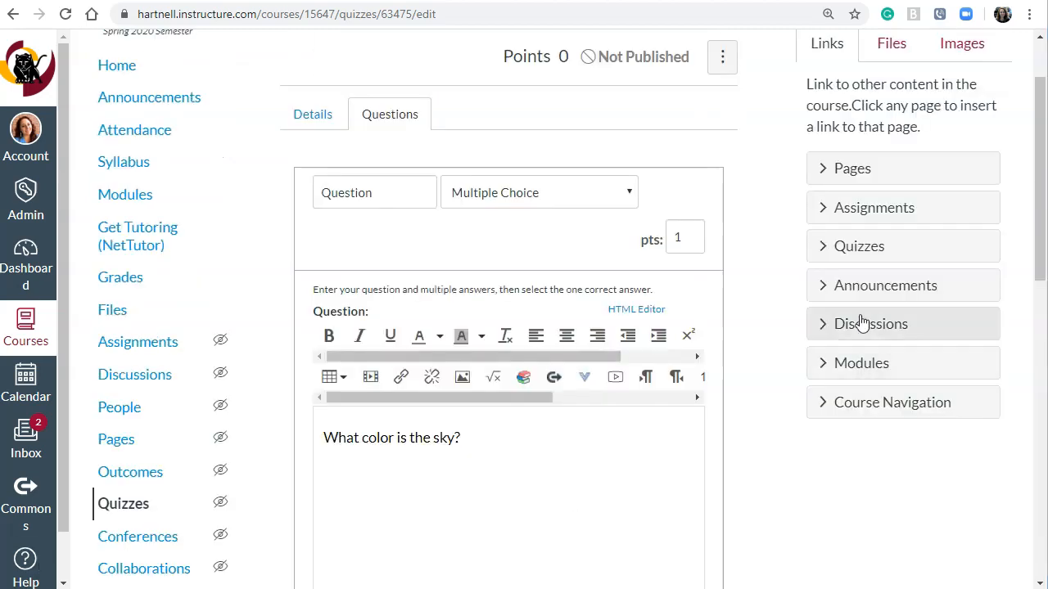
# - Update the sky-color question and save the quiz
pyautogui.moveTo(1041, 115); pyautogui.dragTo(1035, 322)
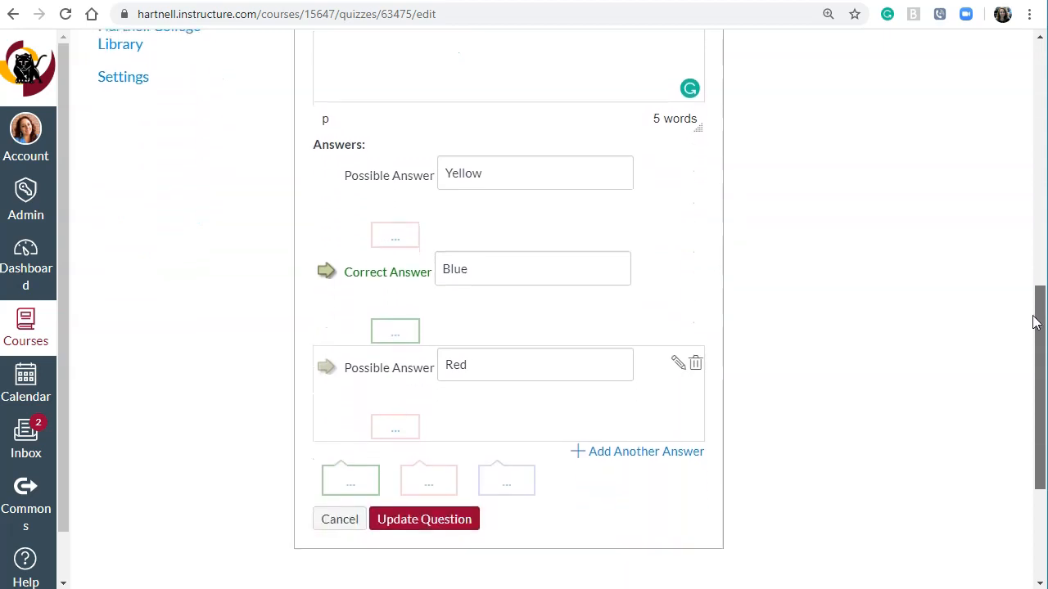
pyautogui.click(424, 519)
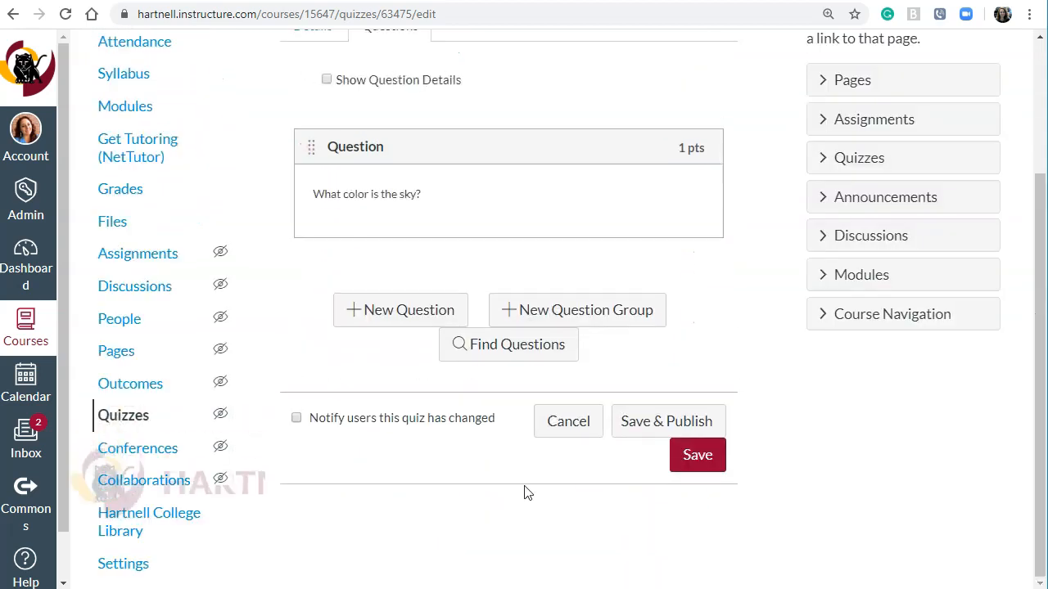
pyautogui.click(695, 465)
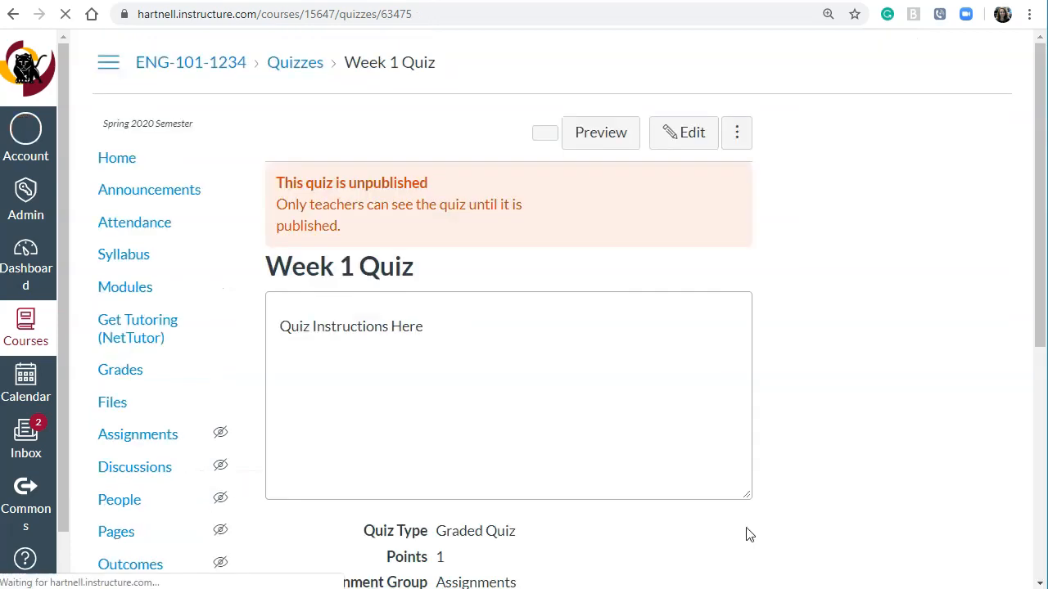
# - Reopen the quiz's questions for editing and add a new multiple-choice question with the text "What color is the ocean?"
pyautogui.click(686, 138)
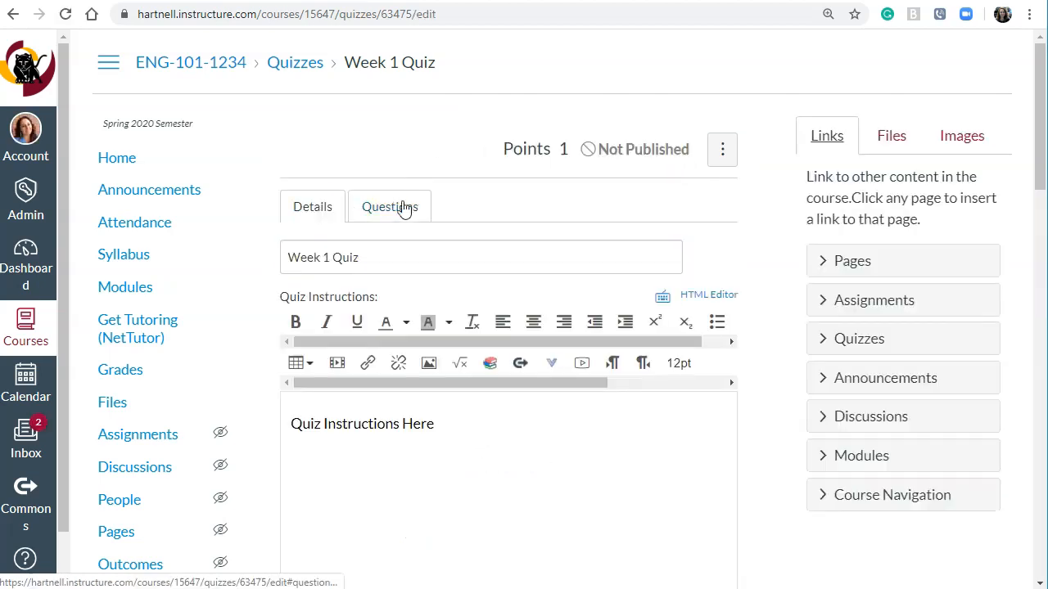
pyautogui.click(404, 209)
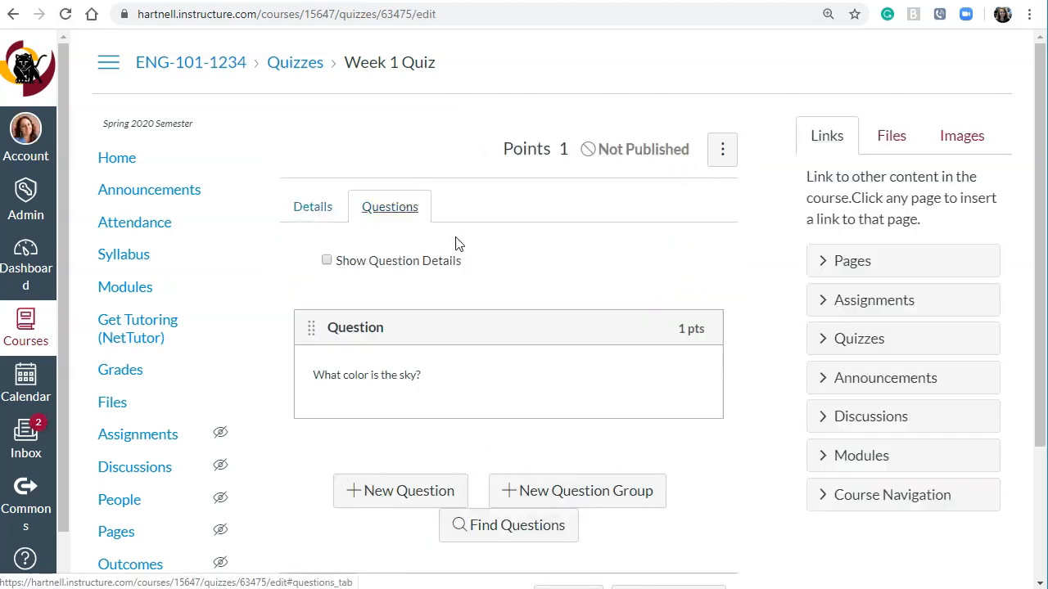
pyautogui.scroll(-1, 1036, 106)
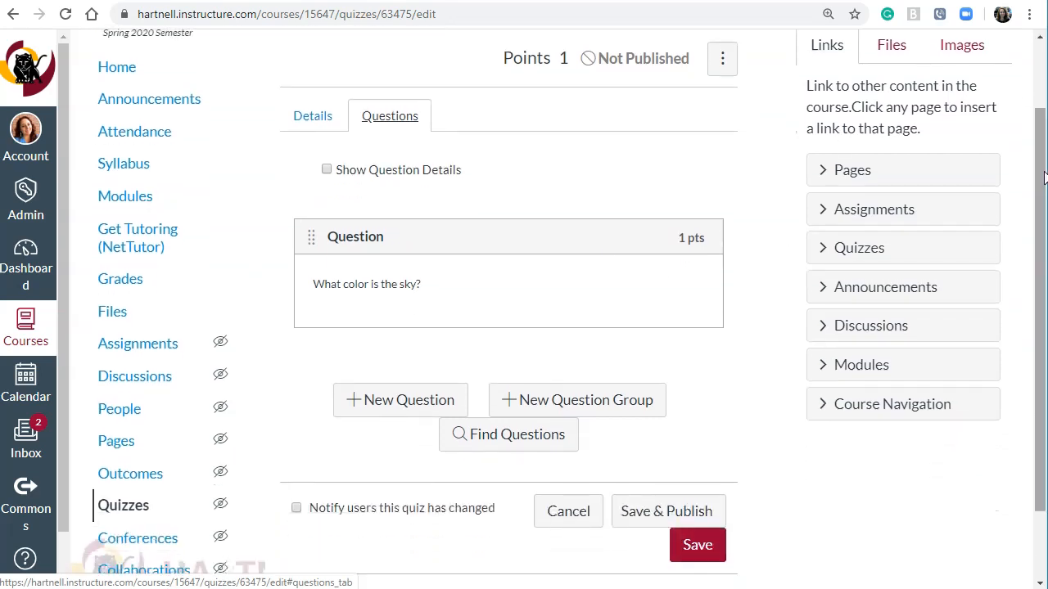
pyautogui.click(401, 401)
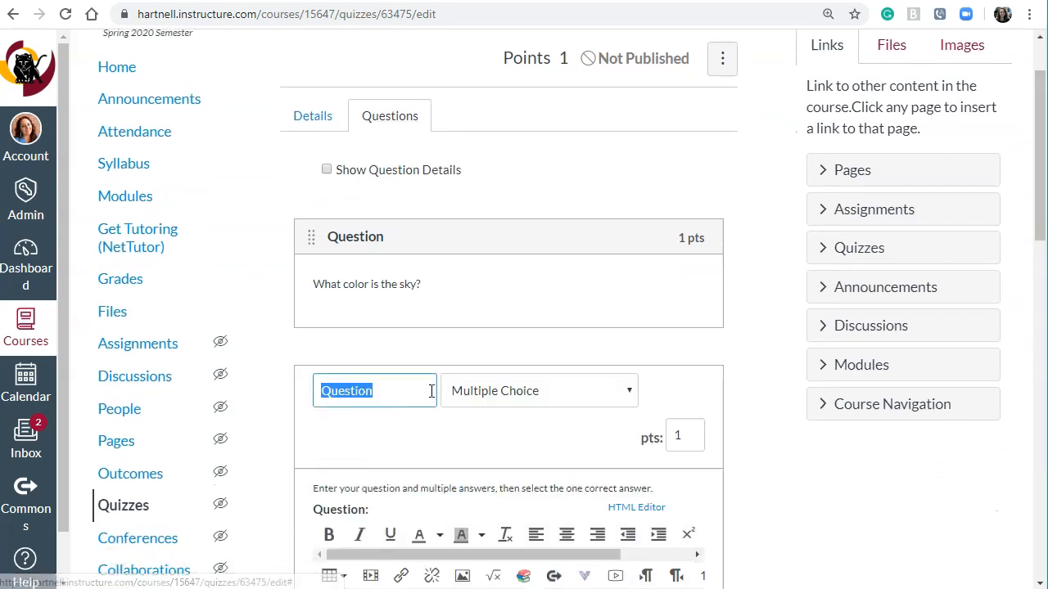
pyautogui.moveTo(1038, 146); pyautogui.dragTo(1034, 232)
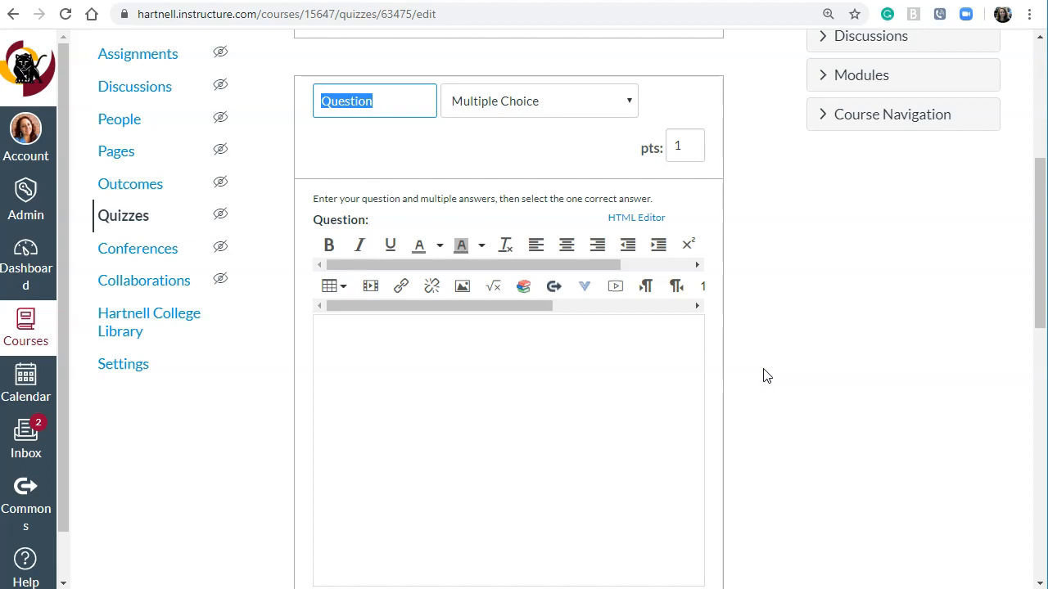
pyautogui.moveTo(1038, 202); pyautogui.dragTo(1038, 243)
pyautogui.click(495, 264)
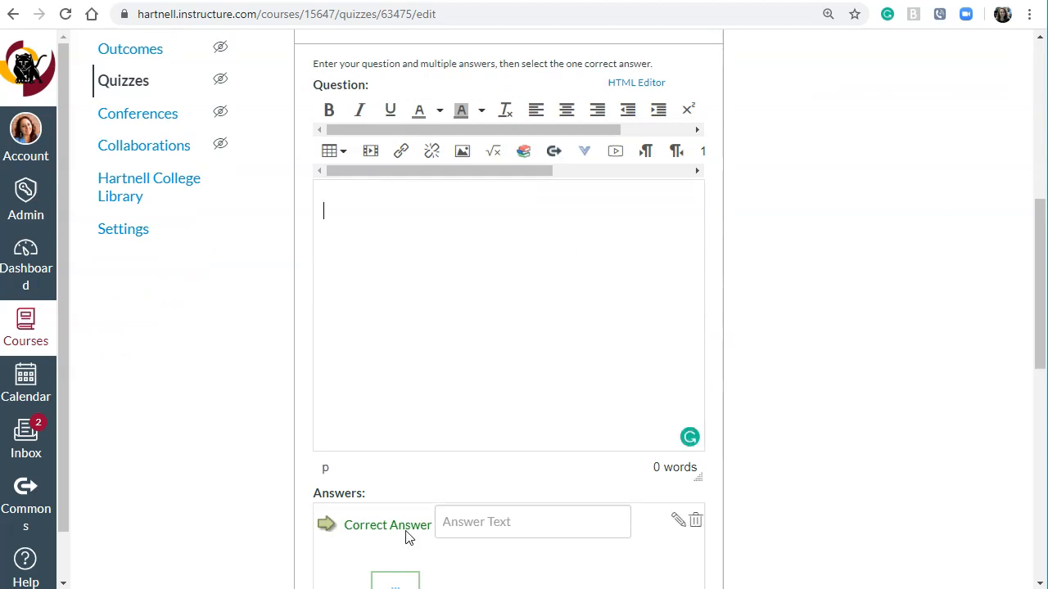
pyautogui.write('What color is the ocean?')
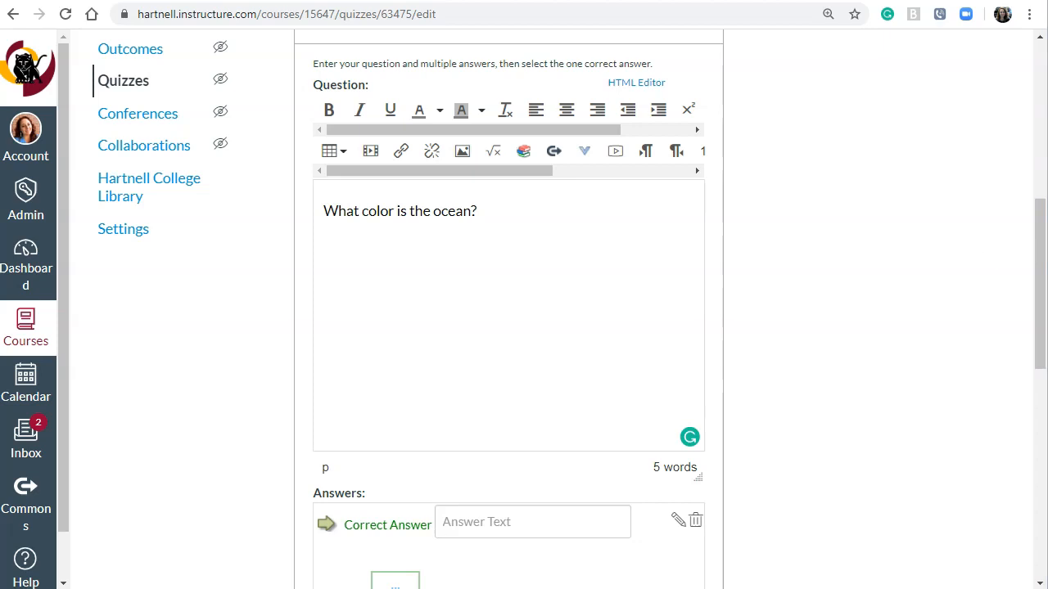
# - Enter Red, Yellow and Blue as the first three answers and mark Blue as the correct one
pyautogui.moveTo(1040, 246); pyautogui.dragTo(1040, 312)
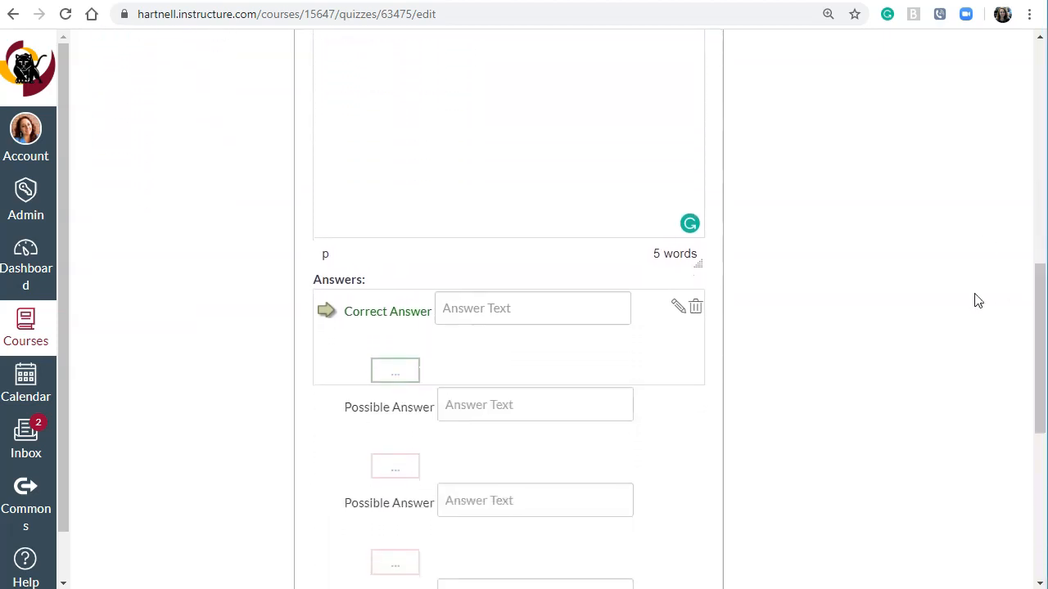
pyautogui.click(478, 313)
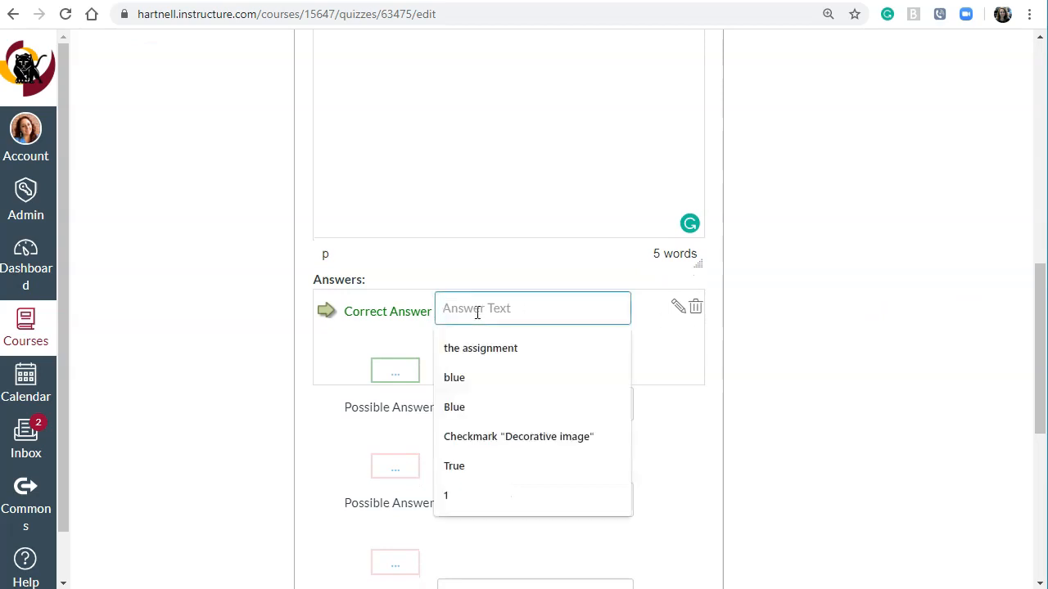
pyautogui.press('Escape')
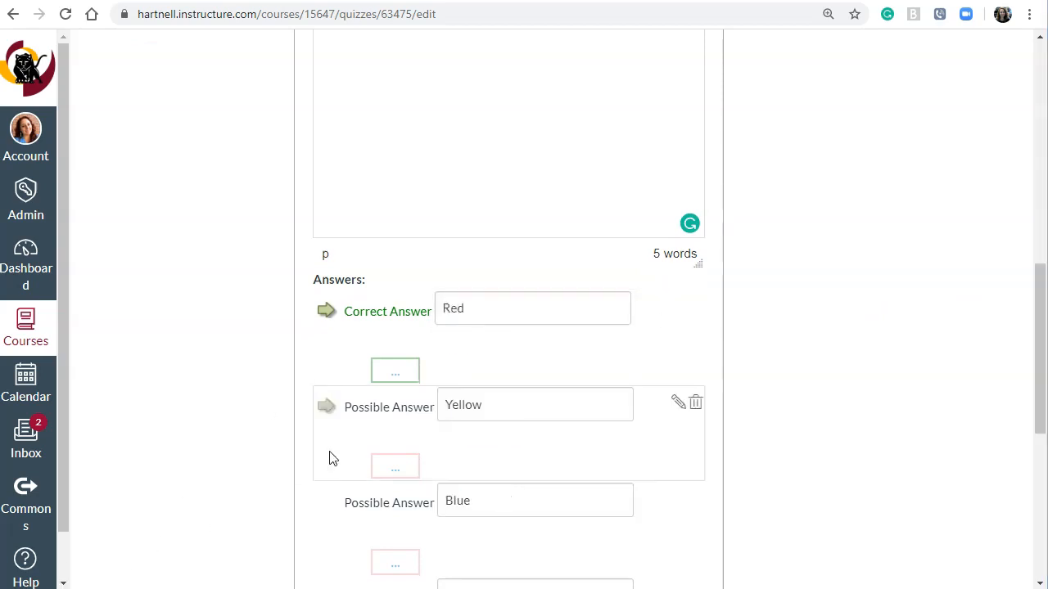
pyautogui.click(327, 502)
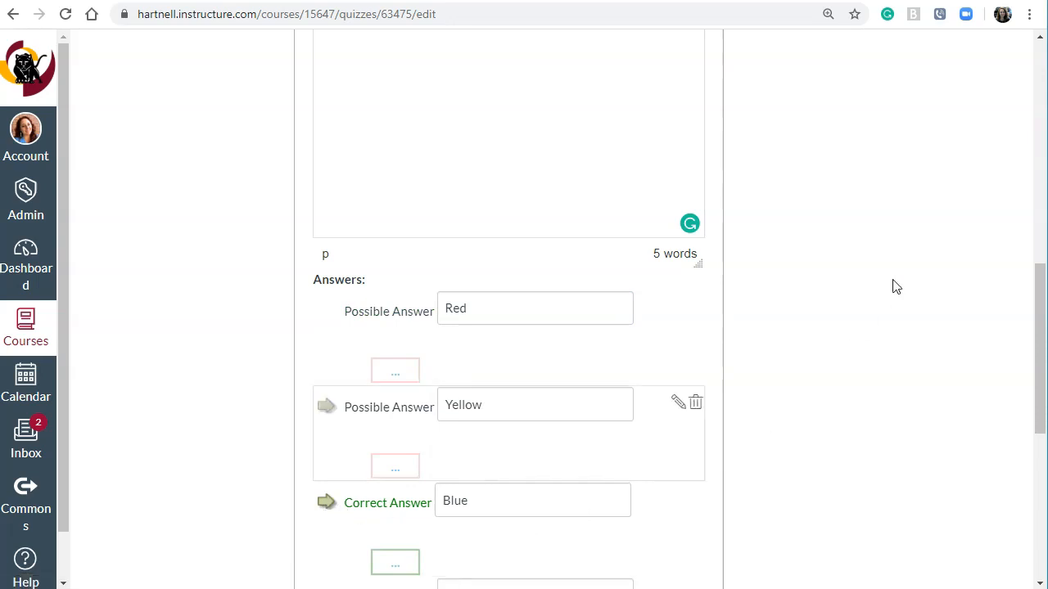
# - Prefix the answer choices with letters so they read "A. Red", "B. Yellow" and "C. Blue"
pyautogui.click(446, 502)
pyautogui.write('C.')
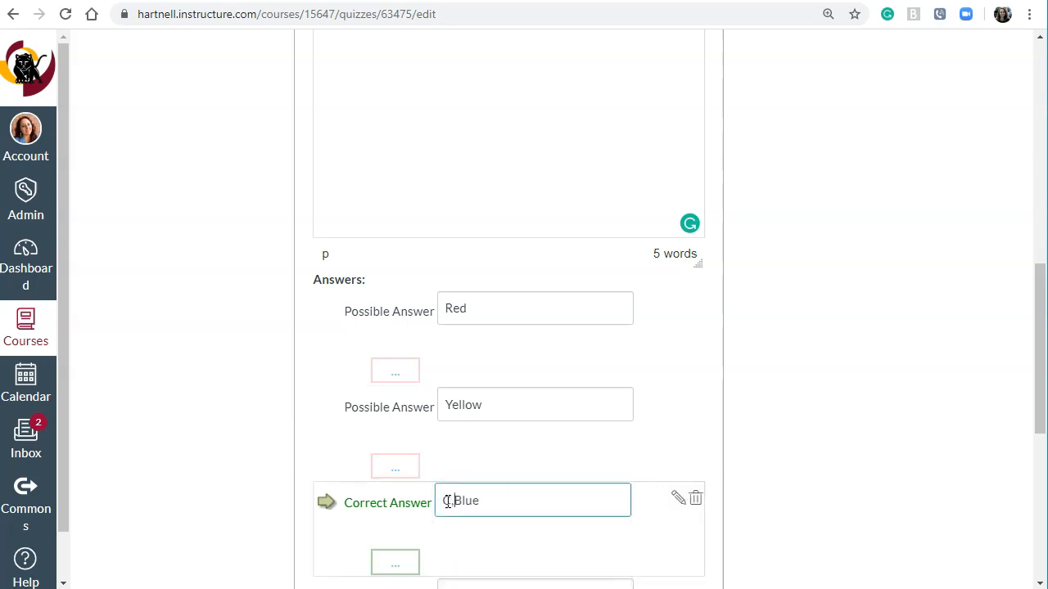
pyautogui.click(446, 397)
pyautogui.write('B.')
pyautogui.click(446, 308)
pyautogui.write('A')
pyautogui.write('.')
pyautogui.click(853, 346)
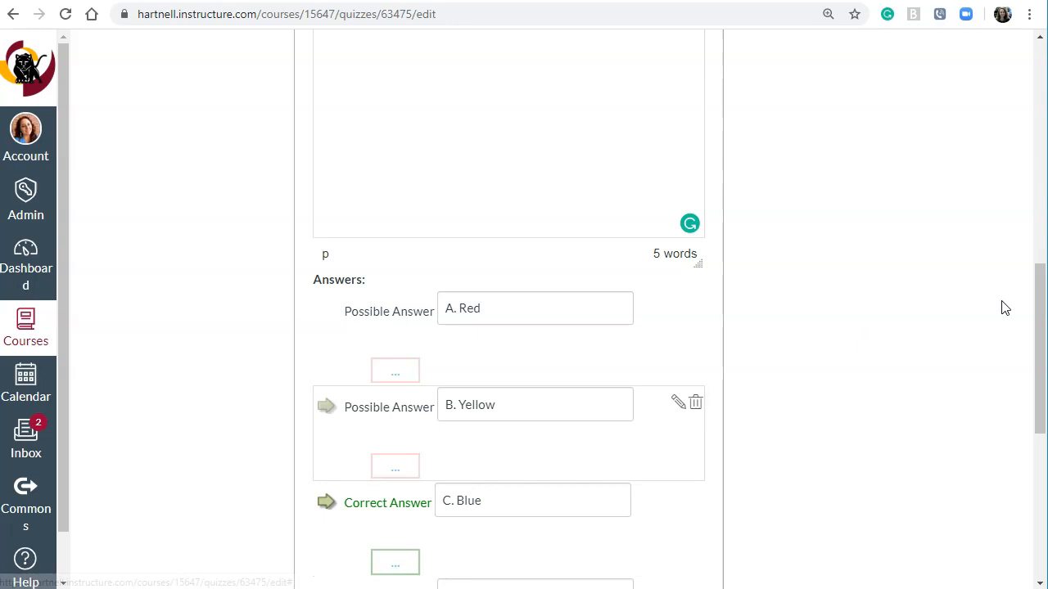
# - Add the comment "That's not correct, remember to review Chapter 20 in your textbook!" to the "A. Red" answer
pyautogui.moveTo(1039, 292); pyautogui.dragTo(1042, 343)
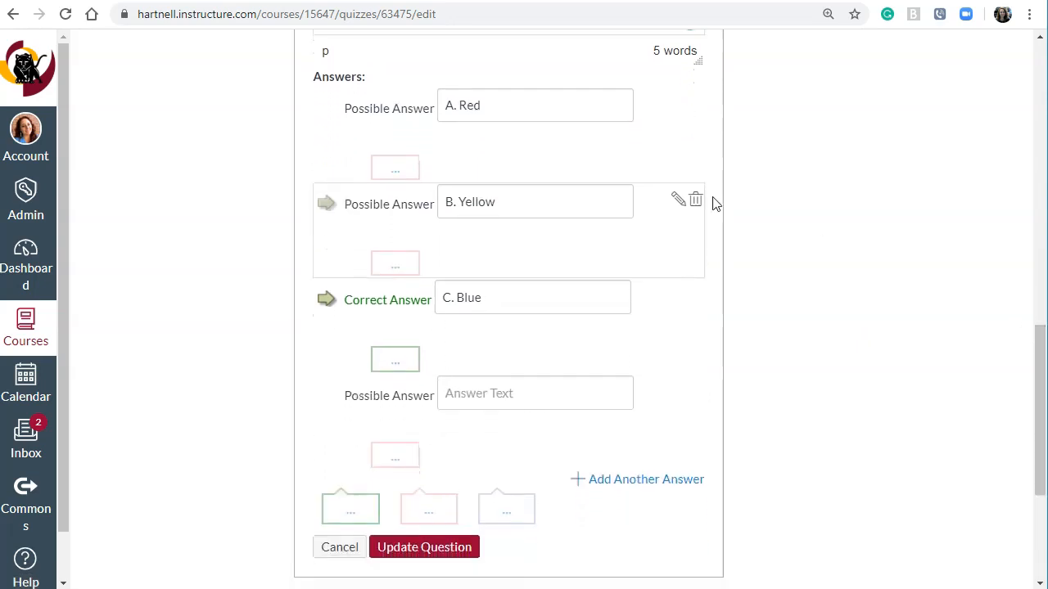
pyautogui.click(399, 170)
pyautogui.click(485, 337)
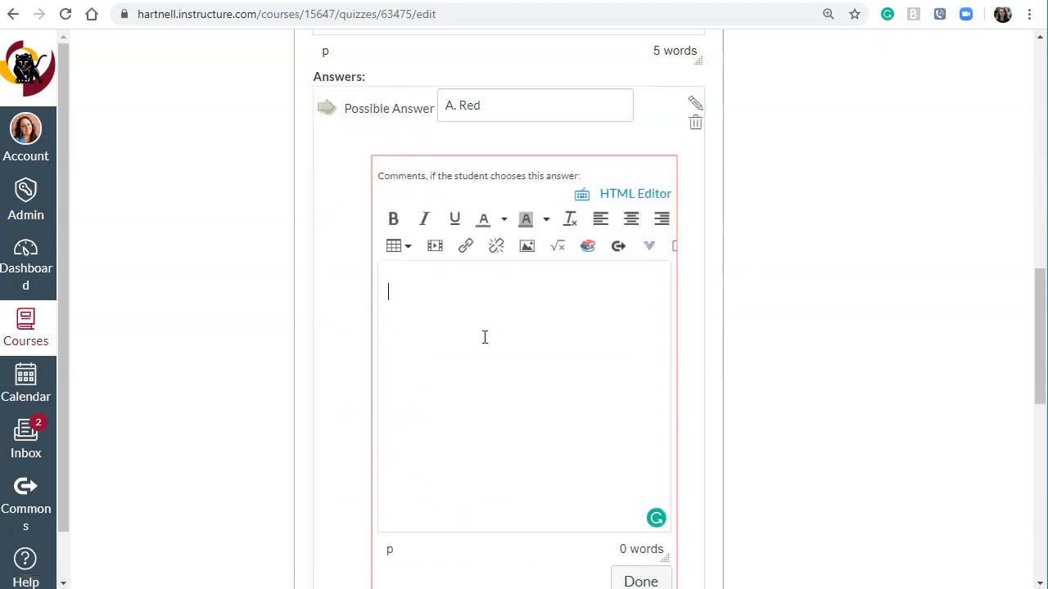
pyautogui.write("That's not correct, remember to review Chapter 20 in your textbook!")
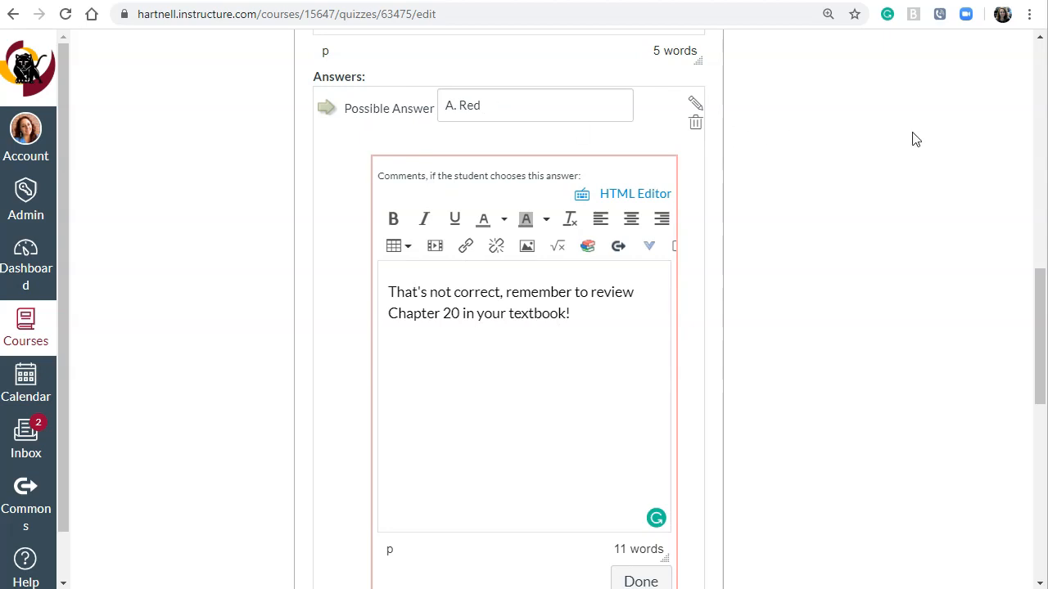
pyautogui.moveTo(1037, 276); pyautogui.dragTo(1038, 330)
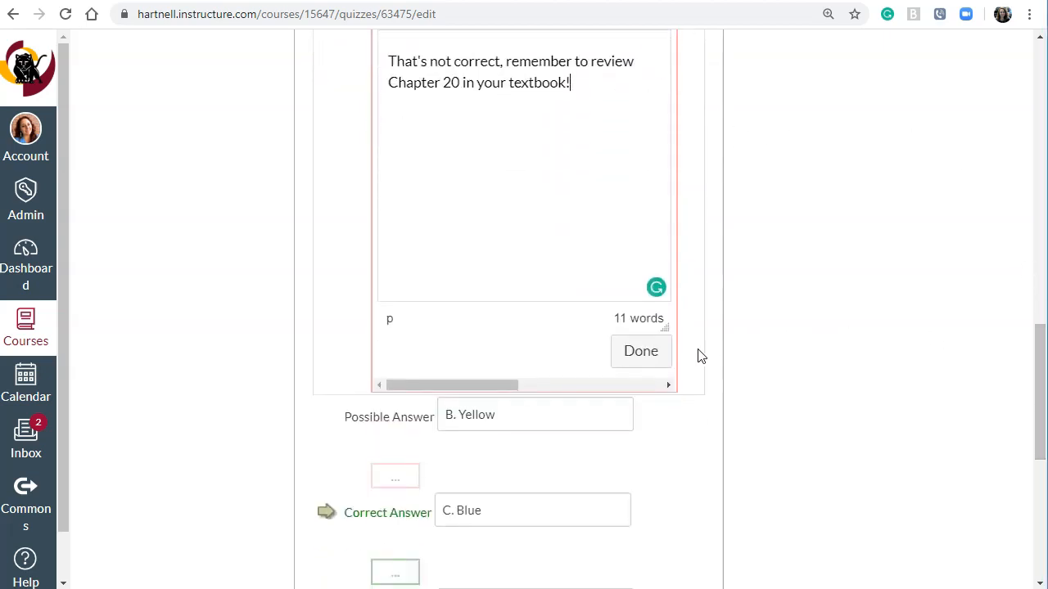
pyautogui.click(646, 361)
pyautogui.moveTo(1039, 314)
pyautogui.mouseDown()
pyautogui.moveTo(1040, 227)
pyautogui.moveTo(1040, 305)
pyautogui.mouseUp()
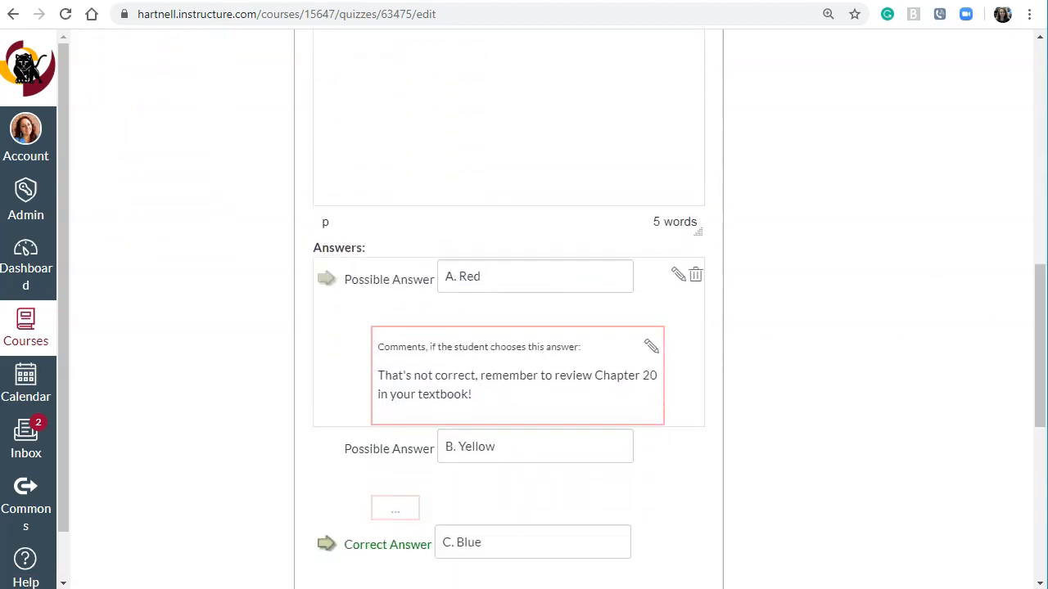
pyautogui.moveTo(1040, 289); pyautogui.dragTo(1019, 342)
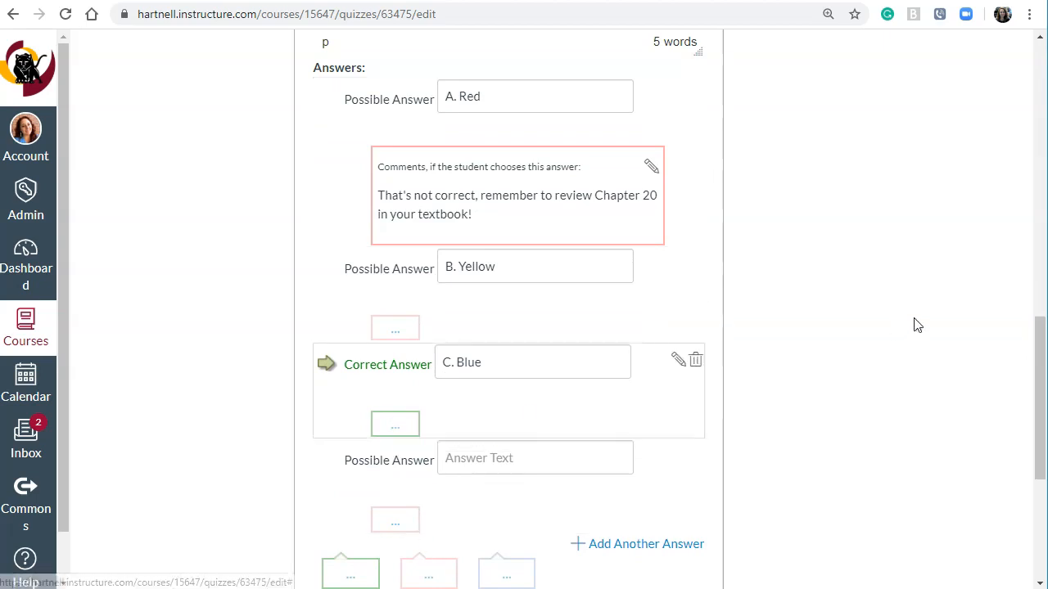
pyautogui.moveTo(1039, 328); pyautogui.dragTo(1018, 368)
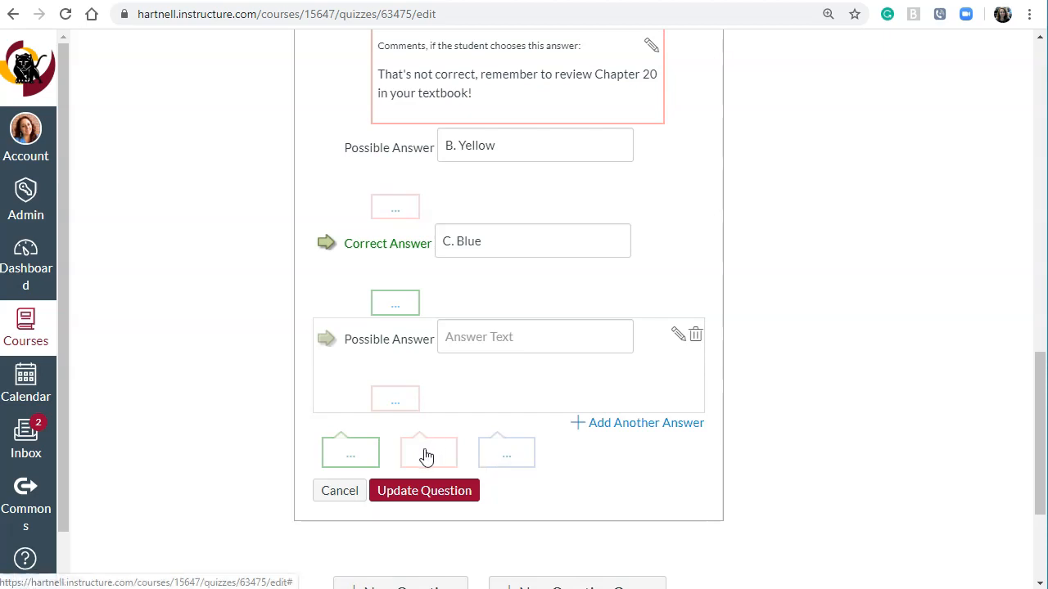
# - Save the "What color is the ocean?" question with its answers and comment
pyautogui.scroll(1, 1043, 360)
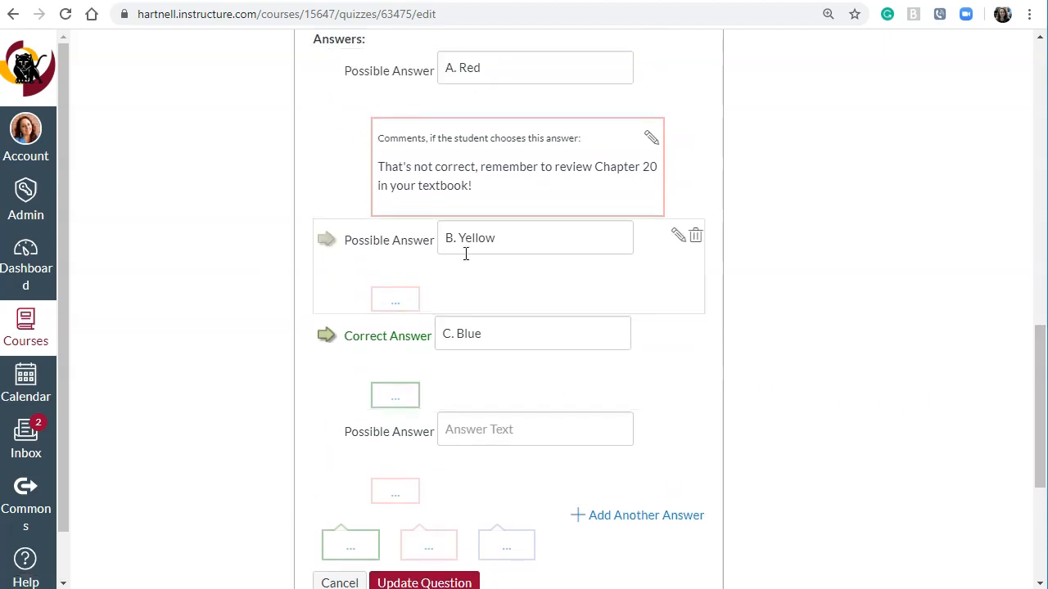
pyautogui.scroll(-1, 1043, 344)
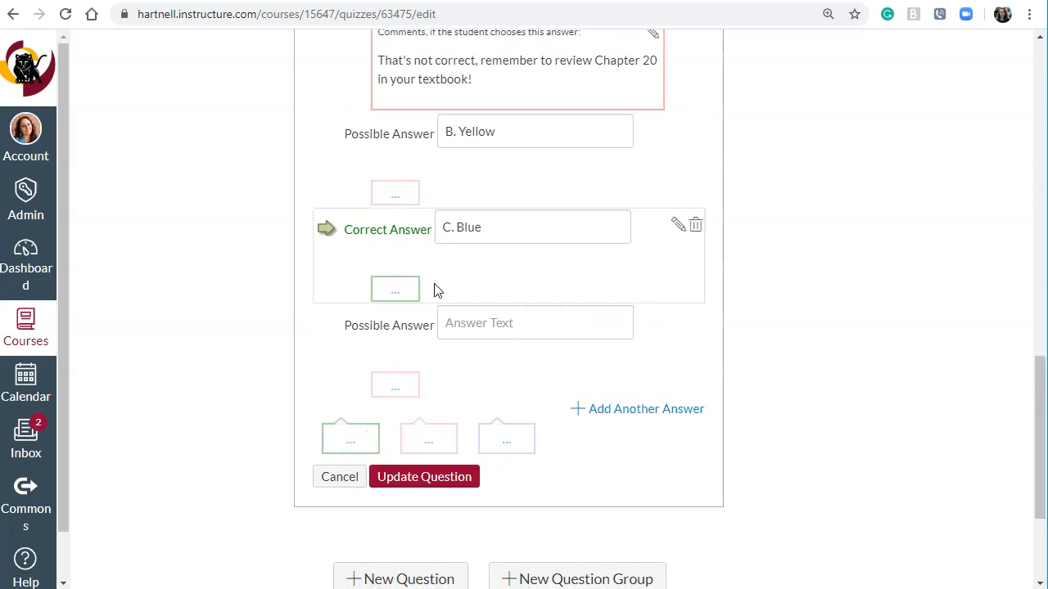
pyautogui.moveTo(1043, 364); pyautogui.dragTo(1040, 367)
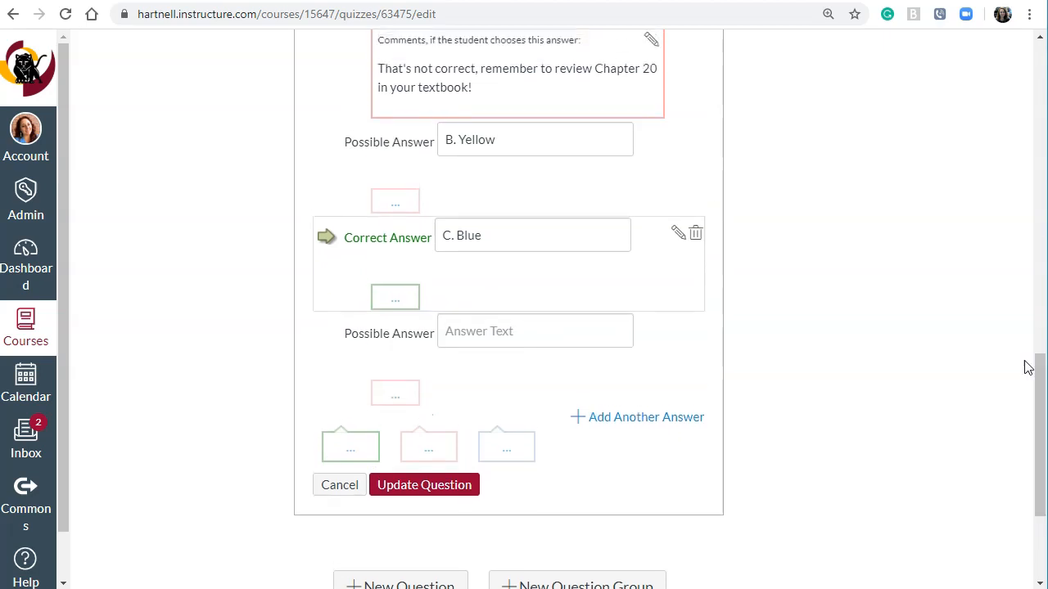
pyautogui.click(440, 486)
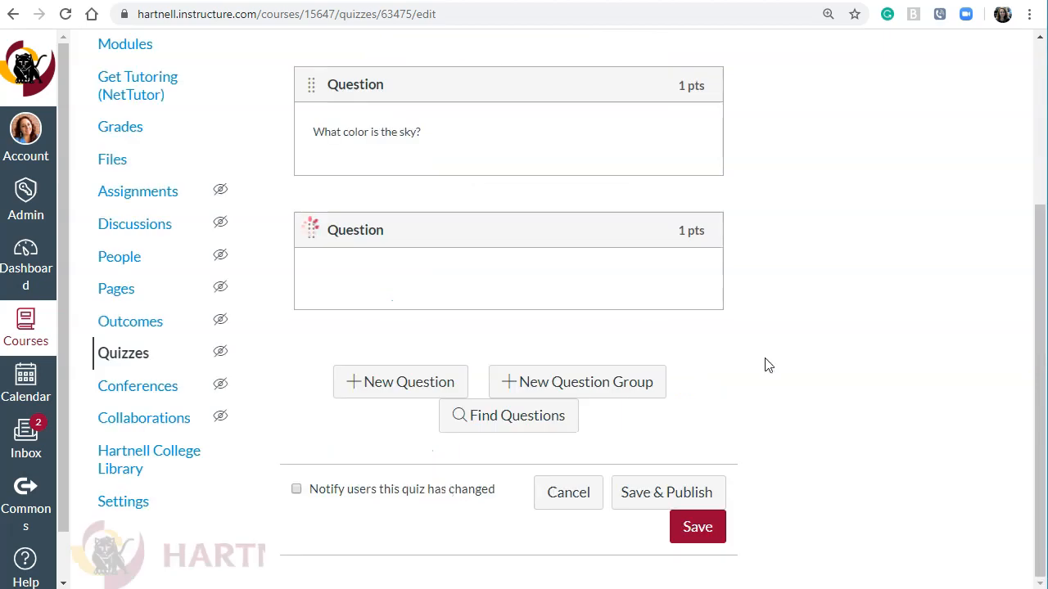
# - Add a third question to the quiz and set its type to Essay Question
pyautogui.moveTo(1036, 382); pyautogui.dragTo(1035, 344)
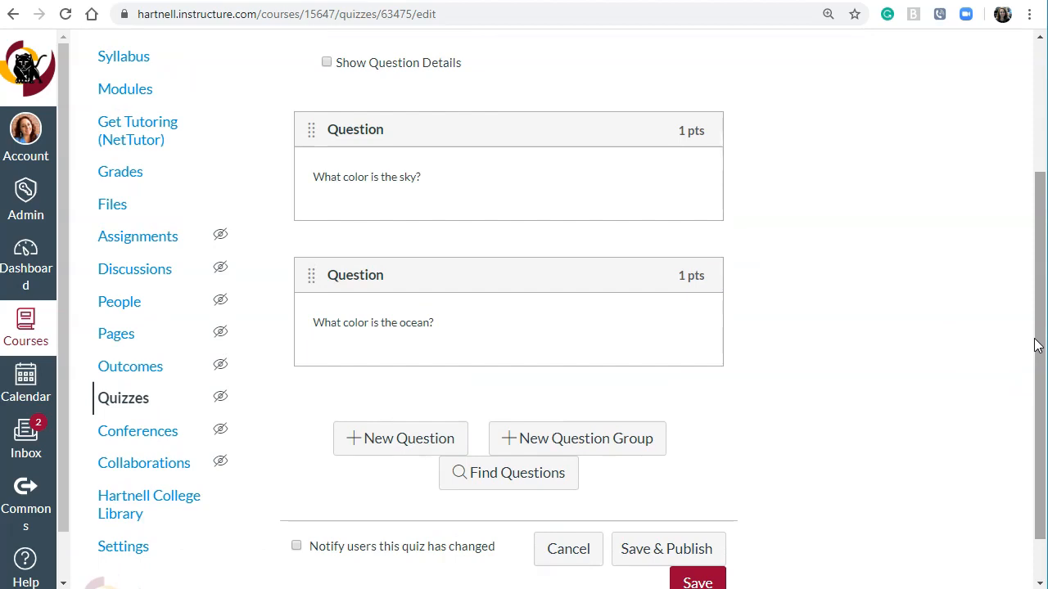
pyautogui.click(385, 434)
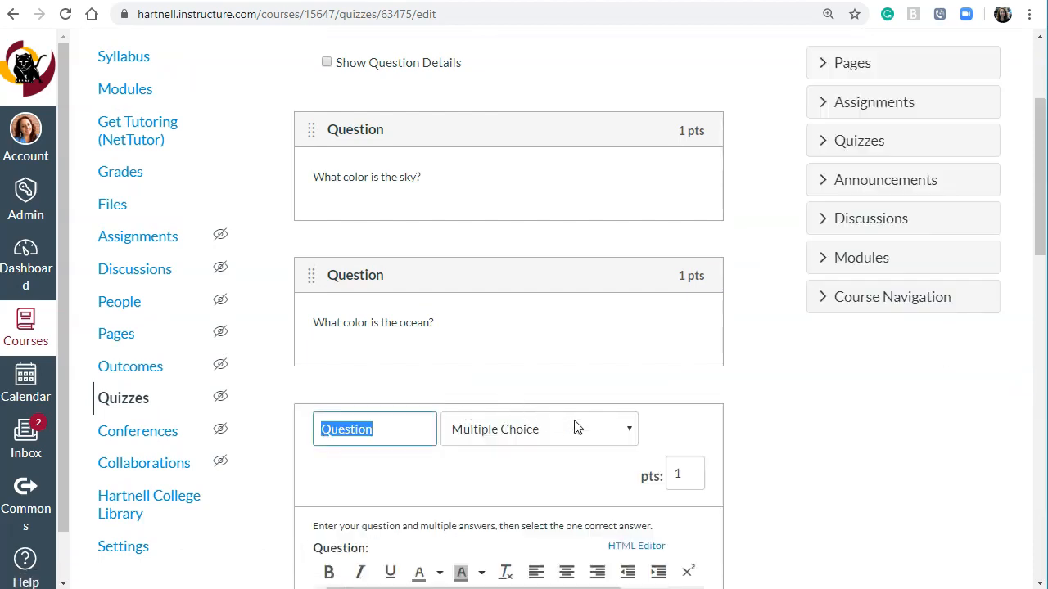
pyautogui.scroll(-2, 577, 427)
pyautogui.click(513, 273)
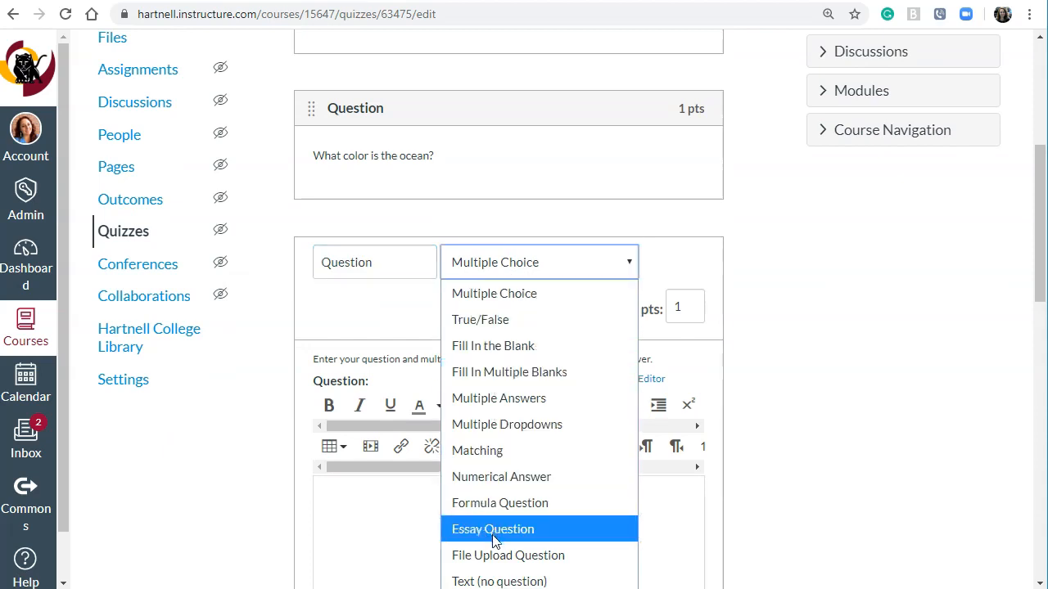
pyautogui.click(537, 532)
pyautogui.moveTo(1036, 199); pyautogui.dragTo(1035, 248)
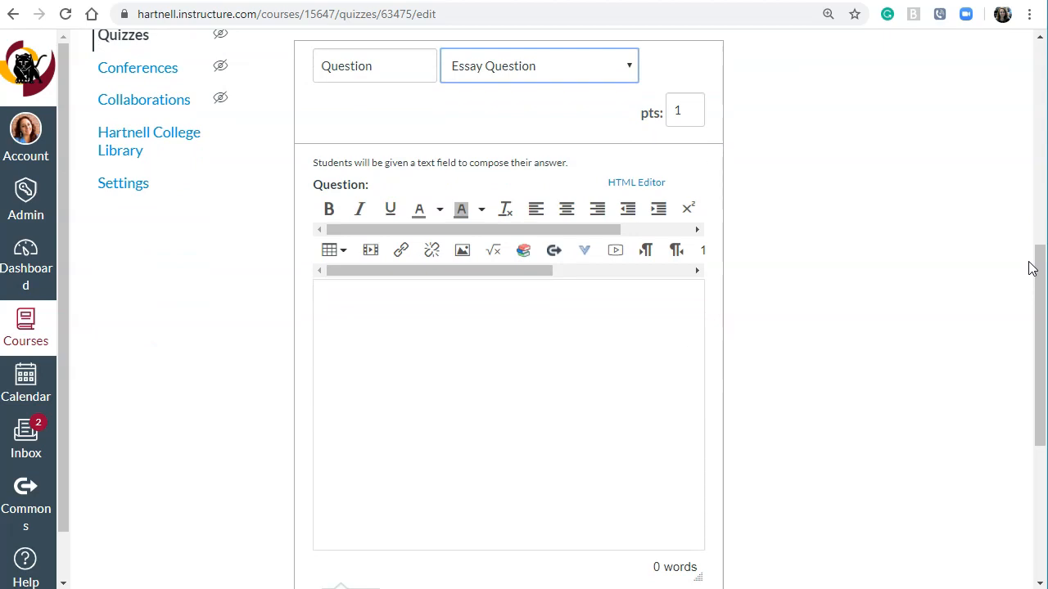
pyautogui.click(442, 312)
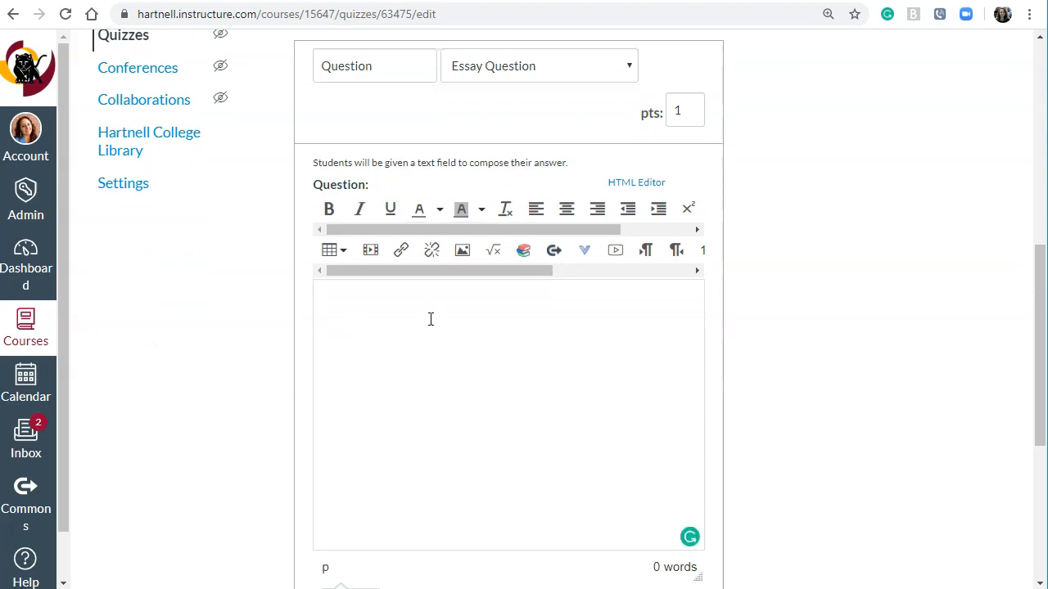
pyautogui.moveTo(1039, 285); pyautogui.dragTo(1023, 168)
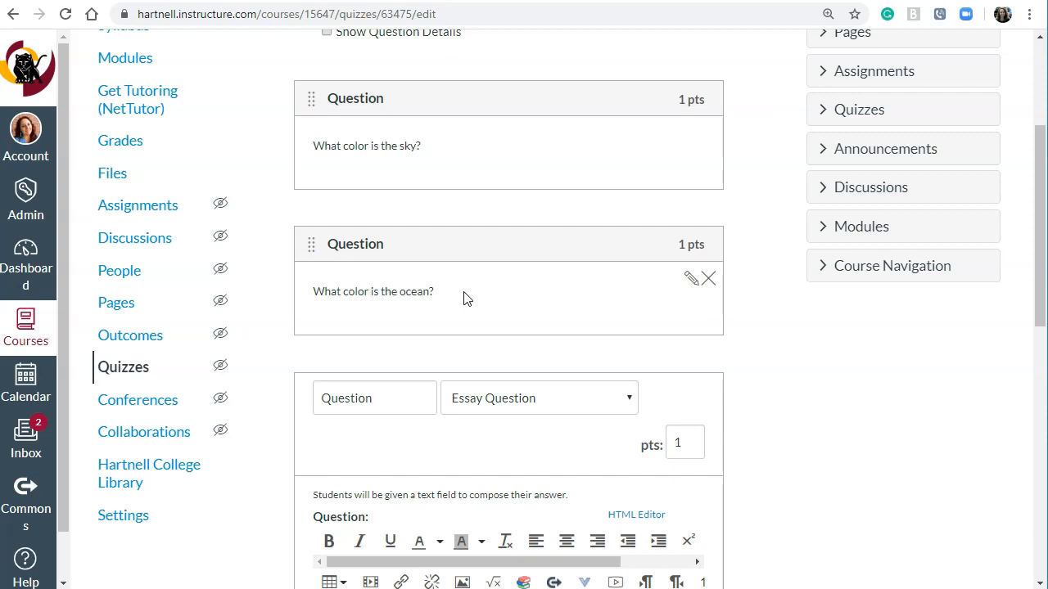
pyautogui.moveTo(1039, 131); pyautogui.dragTo(982, 297)
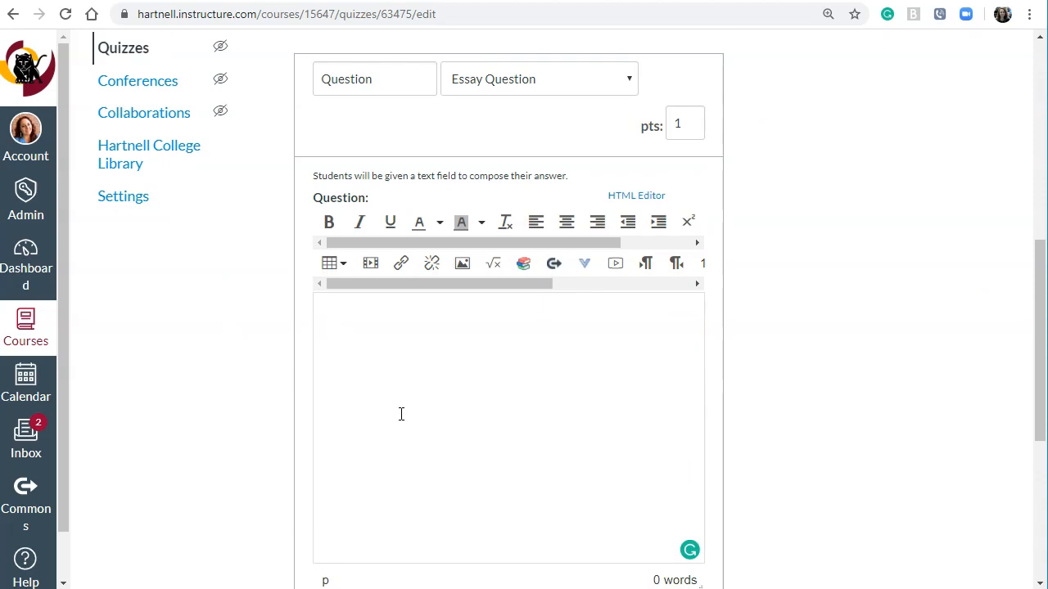
pyautogui.moveTo(1036, 293); pyautogui.dragTo(1040, 255)
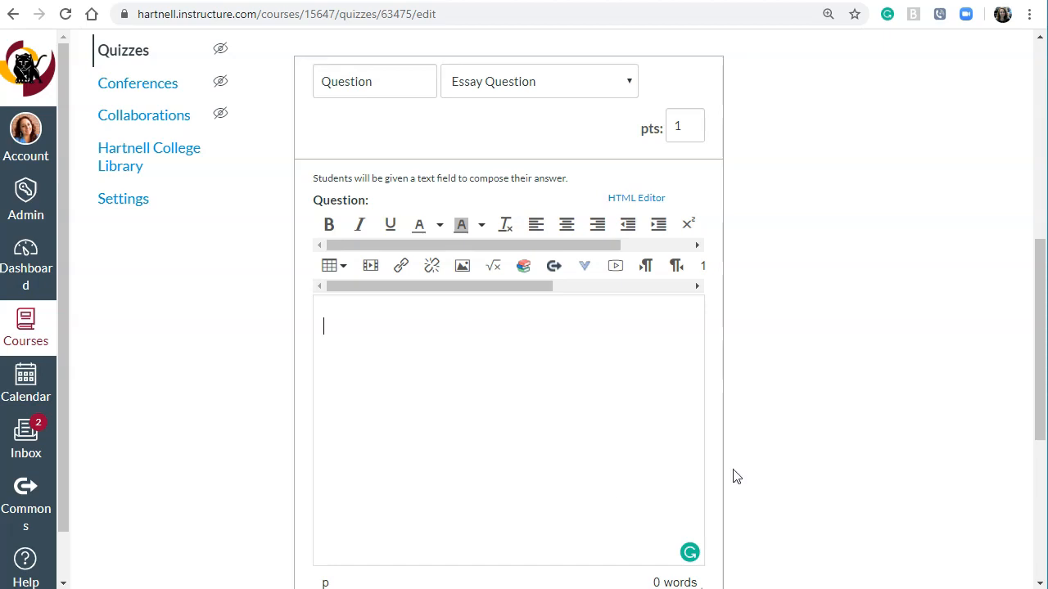
# - Change the new question's type to File Upload Question
pyautogui.click(650, 336)
pyautogui.click(533, 90)
pyautogui.click(519, 376)
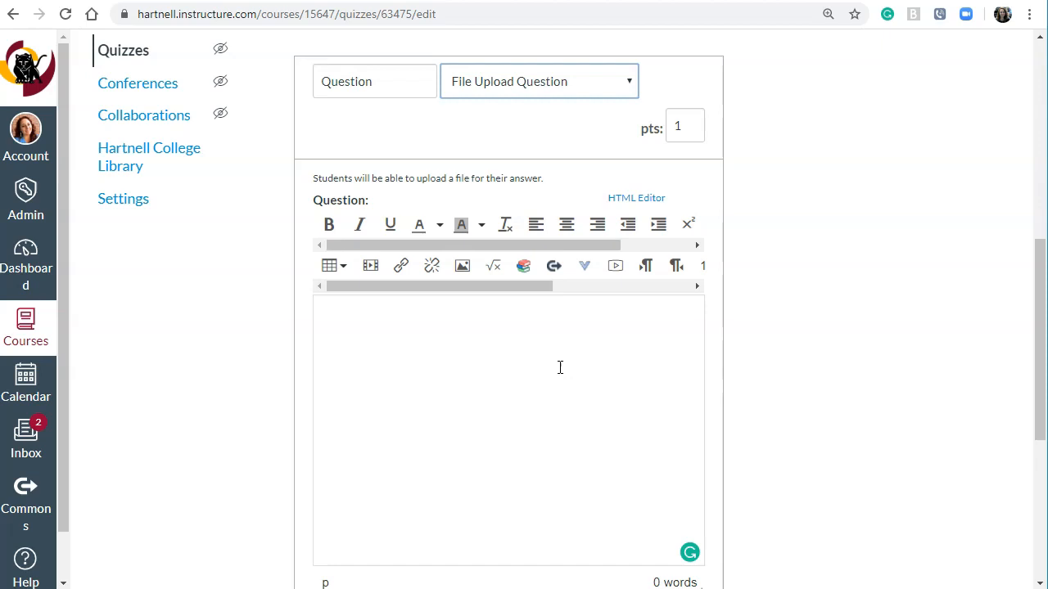
# - Enter "Essay Prompt." as the file upload question's text and save the question
pyautogui.moveTo(1037, 254); pyautogui.dragTo(1040, 267)
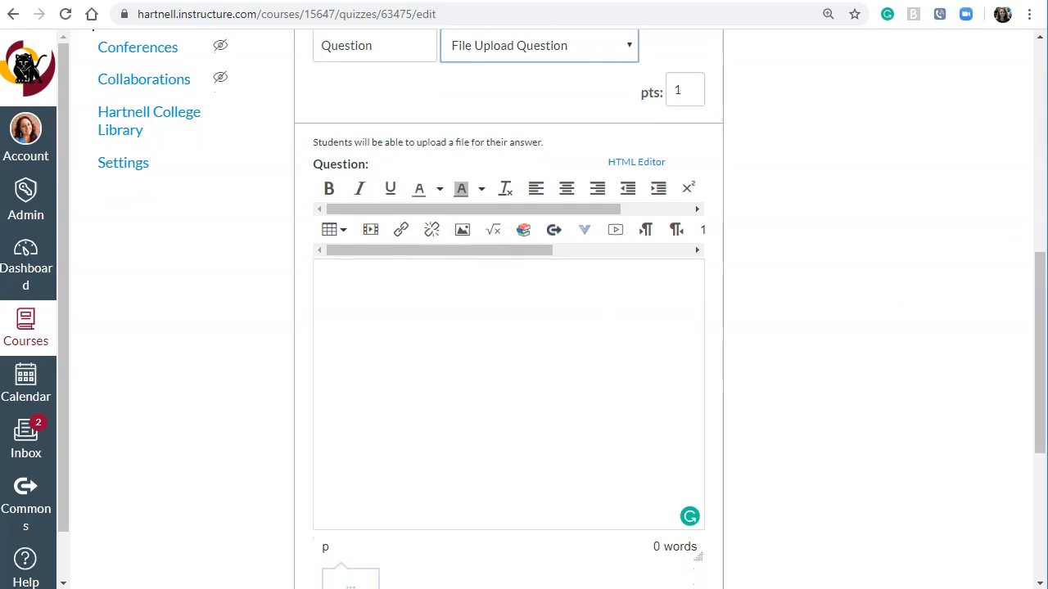
pyautogui.scroll(-3, 388, 344)
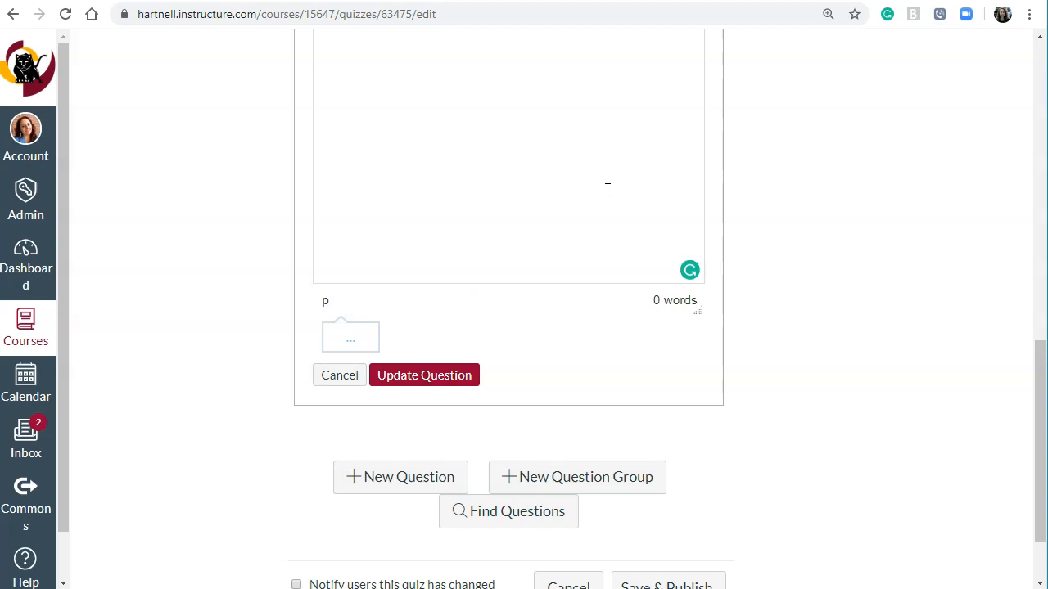
pyautogui.write('say Prompt.')
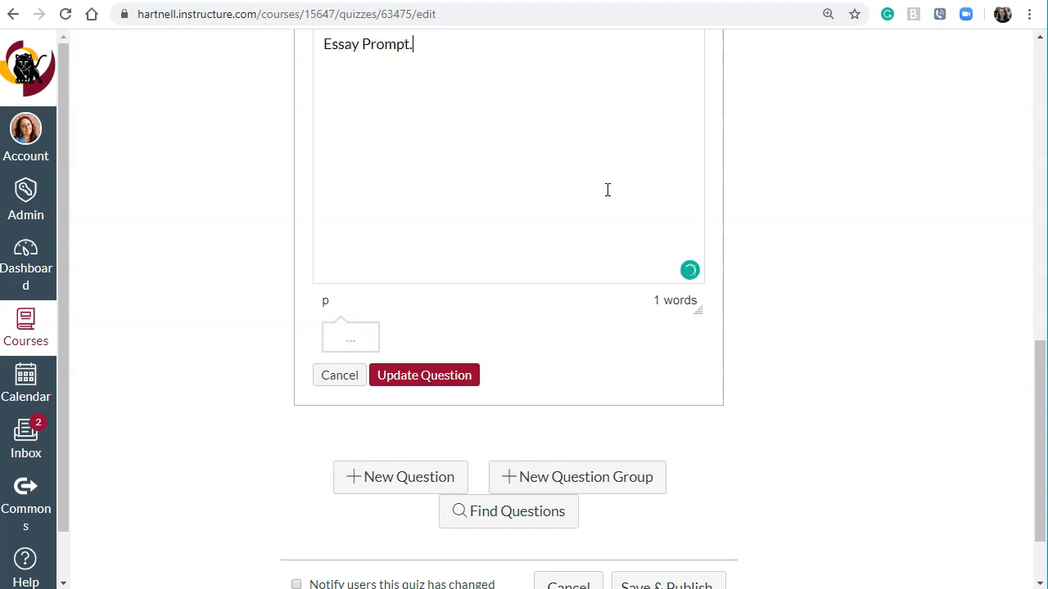
pyautogui.click(453, 374)
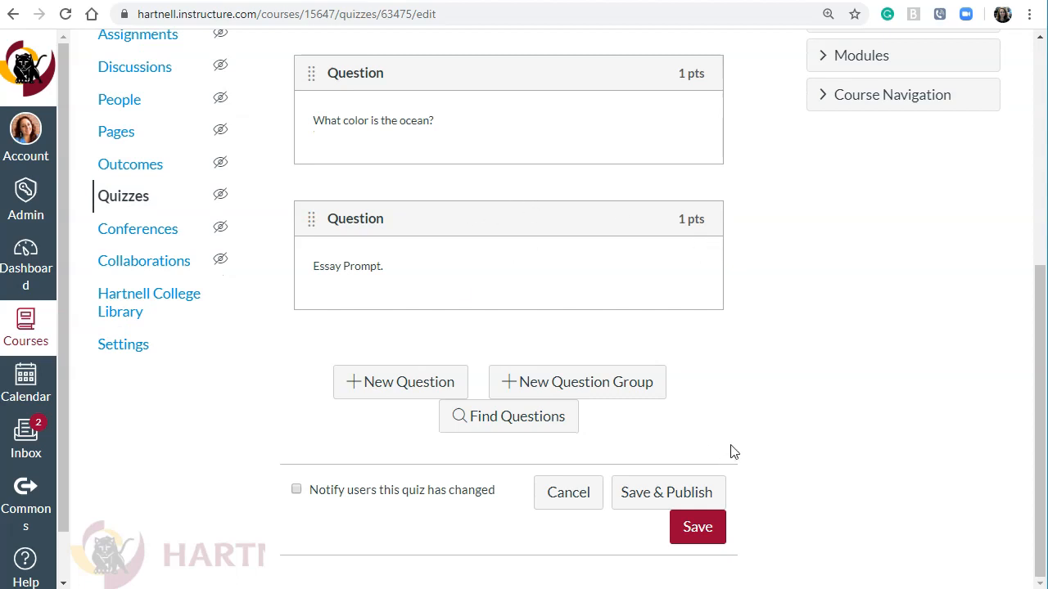
# - Display the question details and review the answers of all quiz questions
pyautogui.scroll(5, 780, 419)
pyautogui.click(327, 262)
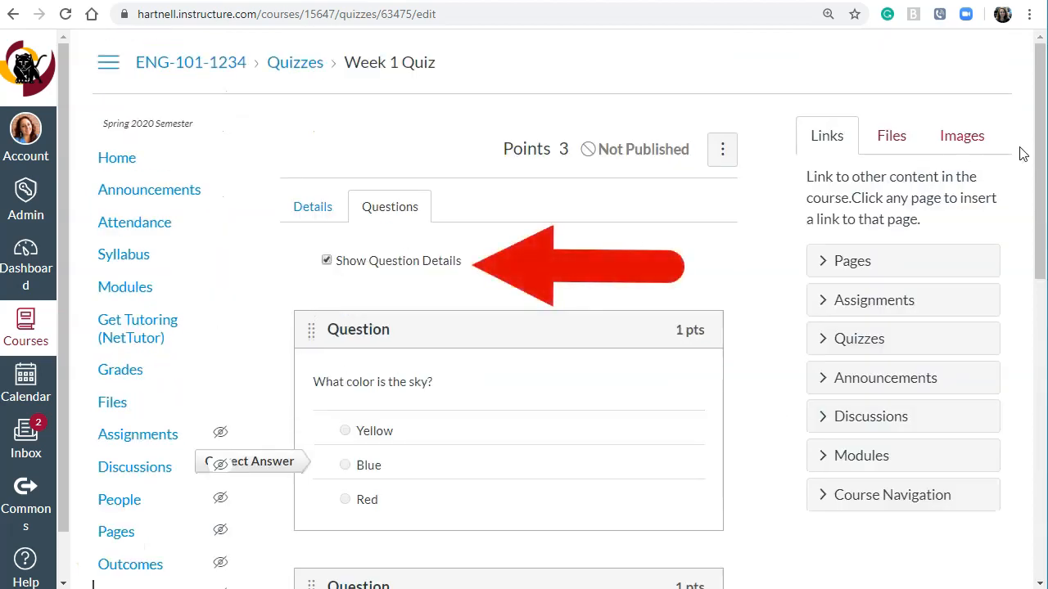
pyautogui.moveTo(1037, 143); pyautogui.dragTo(1045, 457)
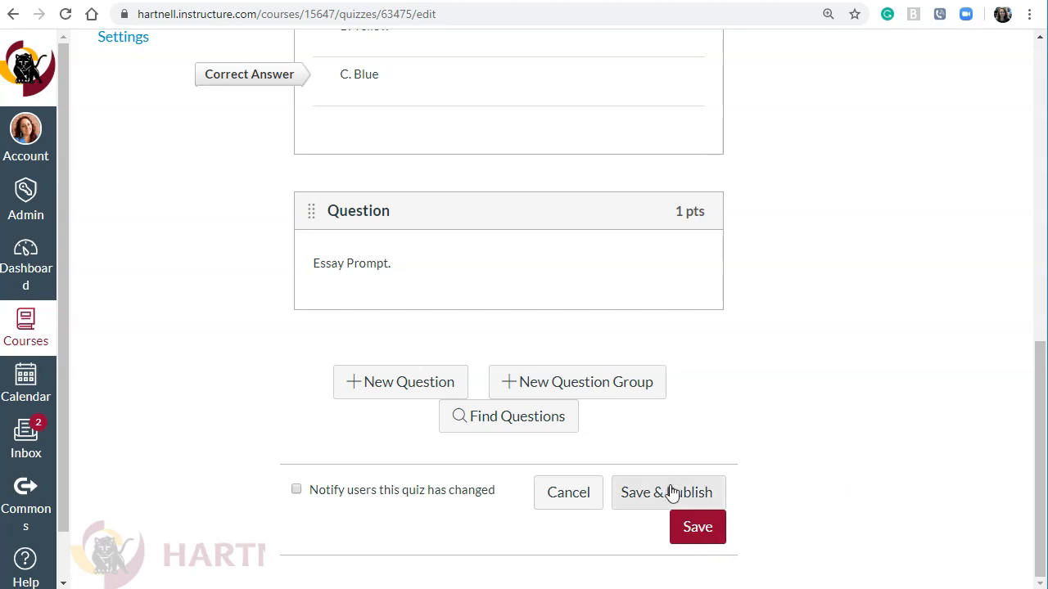
# - Save the Week 1 Quiz and publish it
pyautogui.click(695, 529)
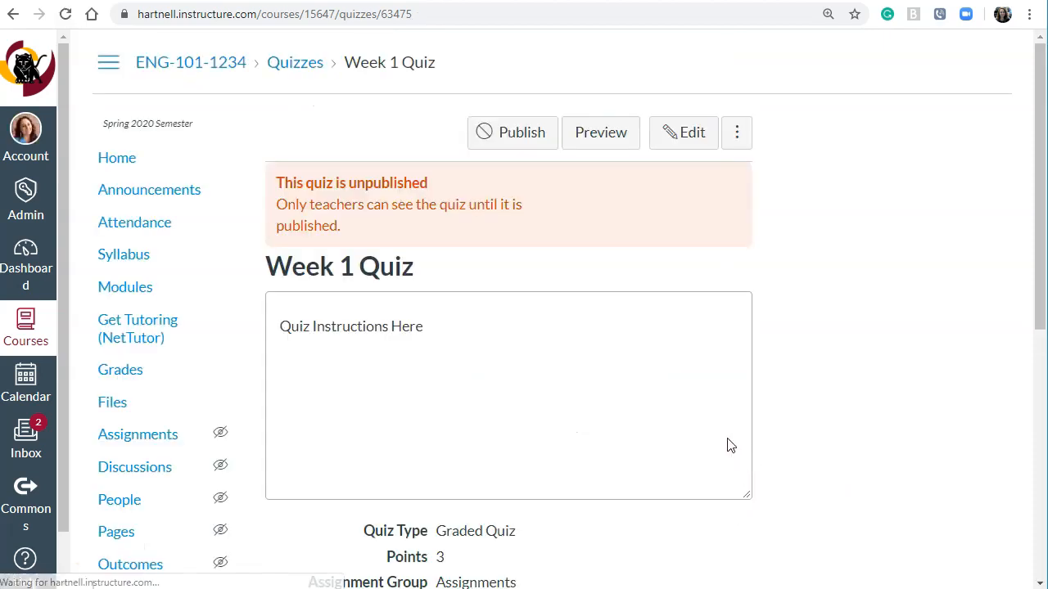
pyautogui.click(525, 132)
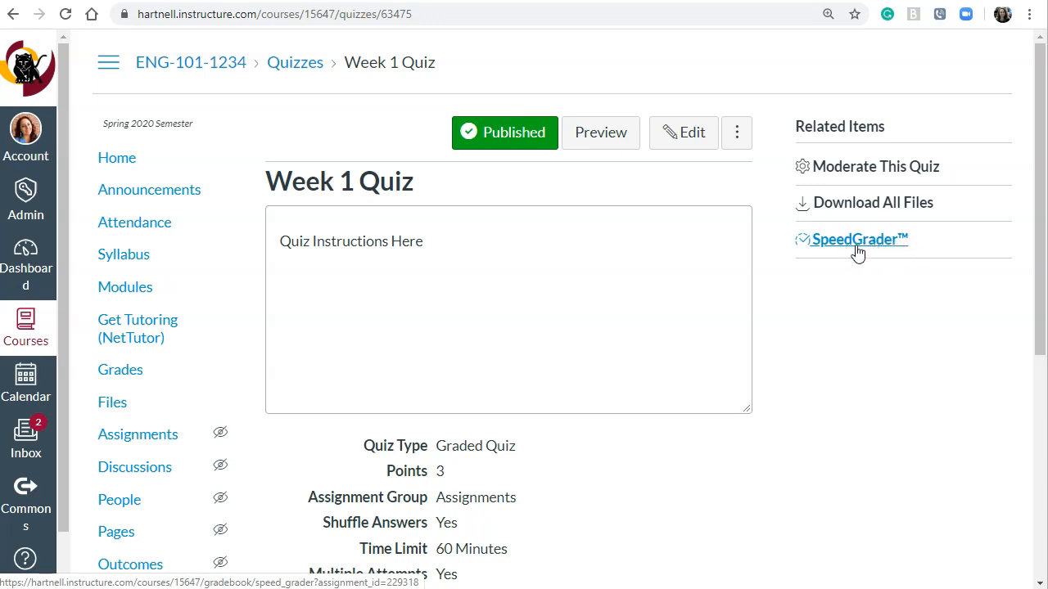
# - Open moderation for the Week 1 Quiz and give the first listed student 1 extra attempt
pyautogui.click(844, 177)
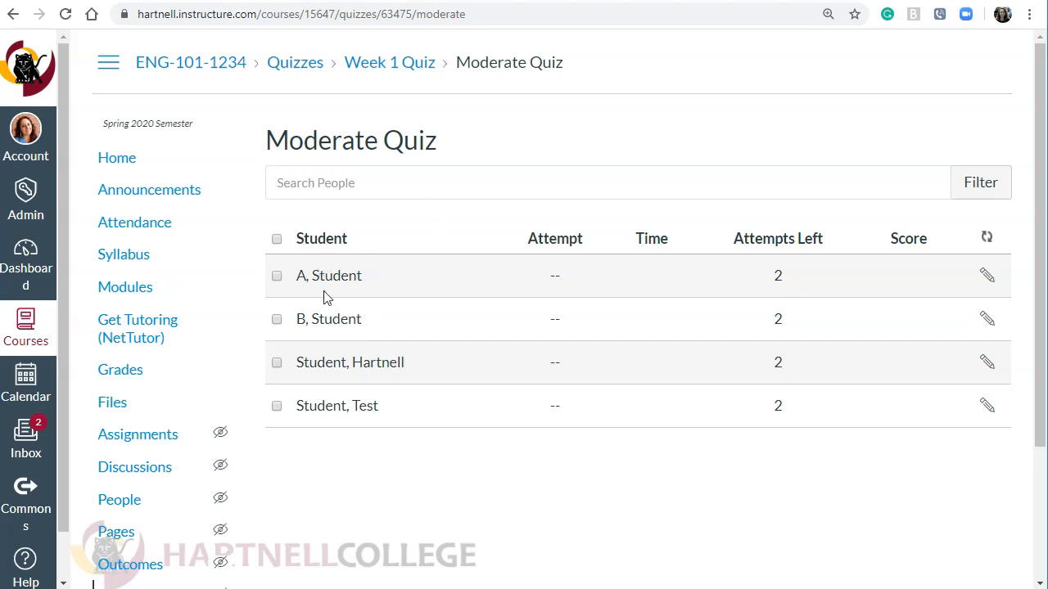
pyautogui.click(987, 277)
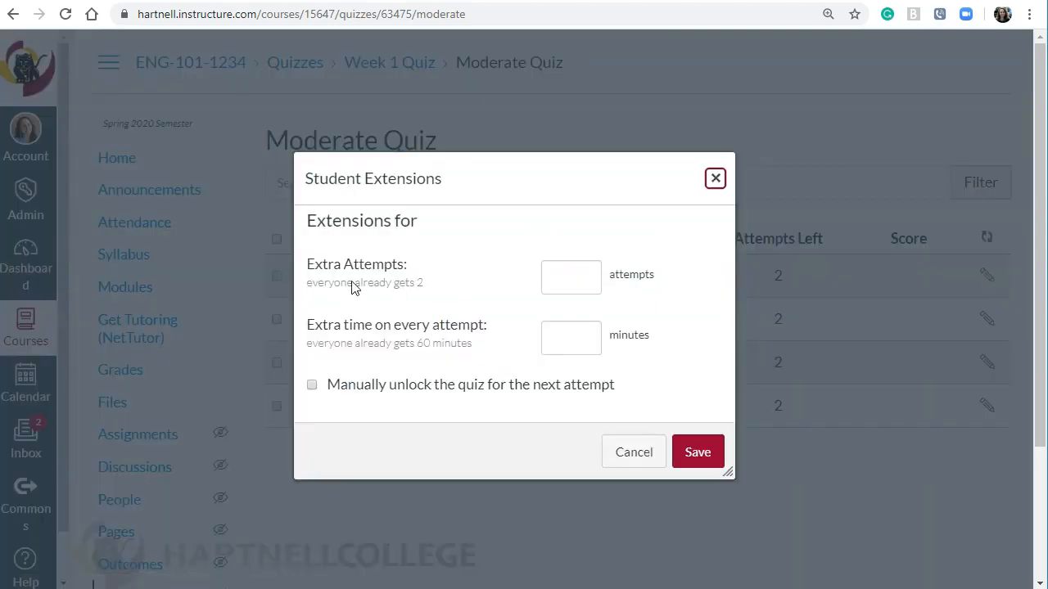
pyautogui.moveTo(306, 287); pyautogui.dragTo(425, 293)
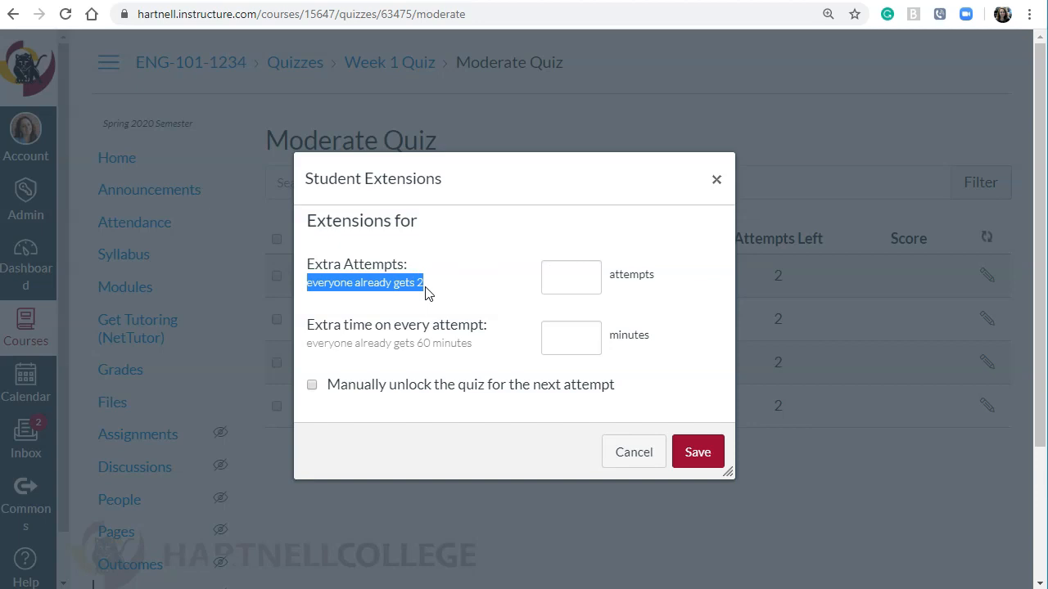
pyautogui.click(432, 290)
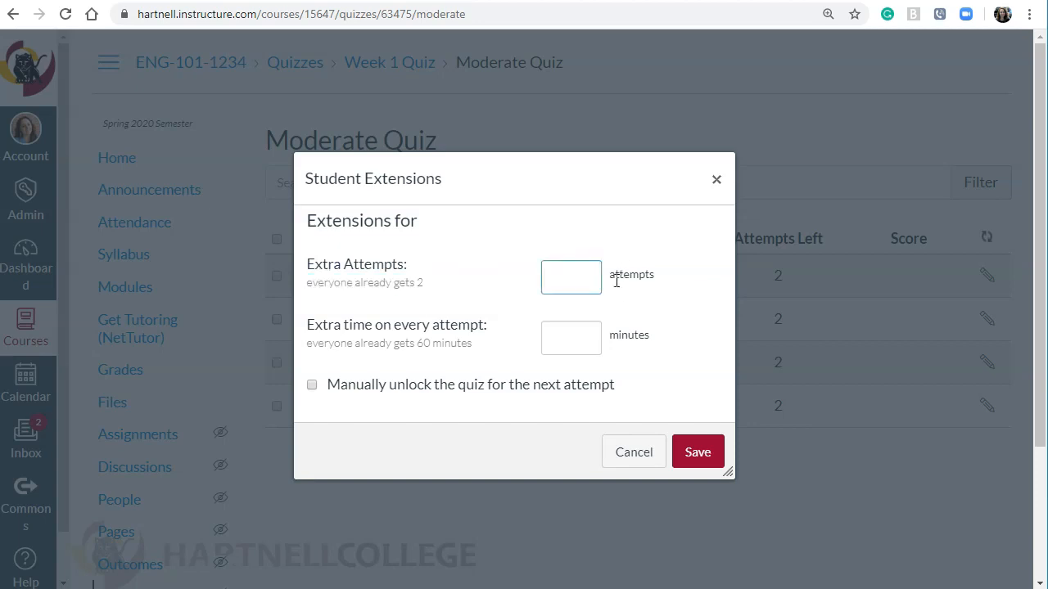
pyautogui.click(673, 287)
# - Give the same student 60 extra minutes on every attempt and save the extensions
pyautogui.doubleClick(424, 344)
pyautogui.click(489, 350)
pyautogui.click(589, 337)
pyautogui.write('60')
pyautogui.click(637, 354)
pyautogui.click(706, 459)
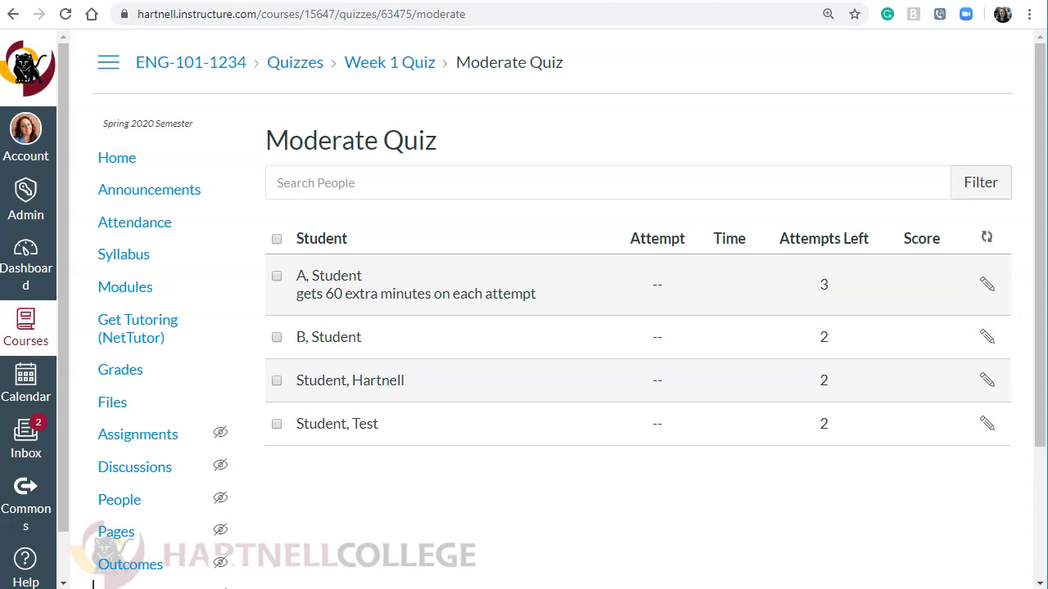
# - Open the Week 1 Quiz from the Week 1 module and start a preview of it
pyautogui.click(122, 293)
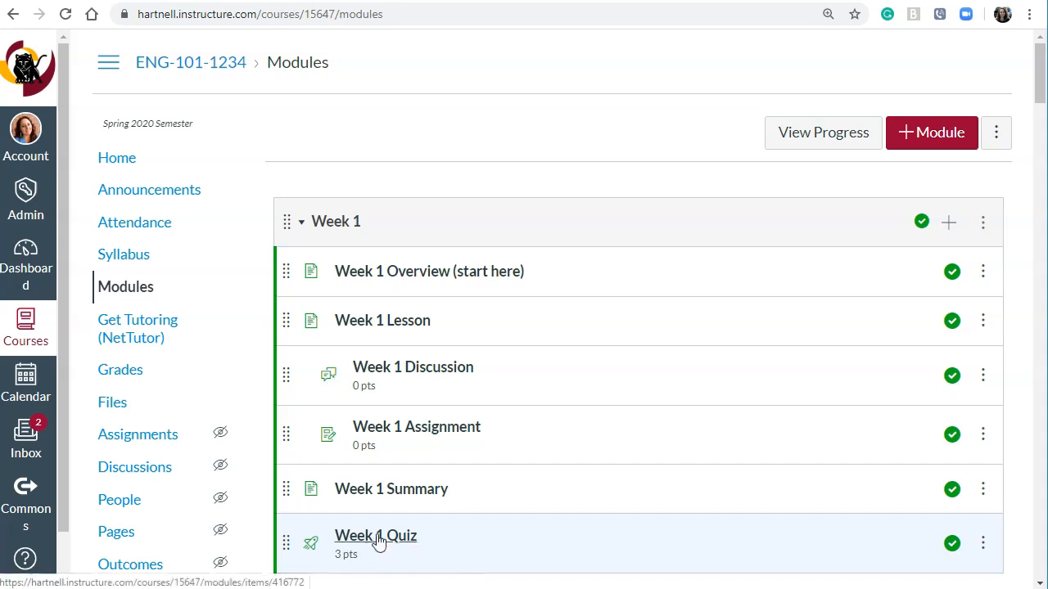
pyautogui.click(375, 540)
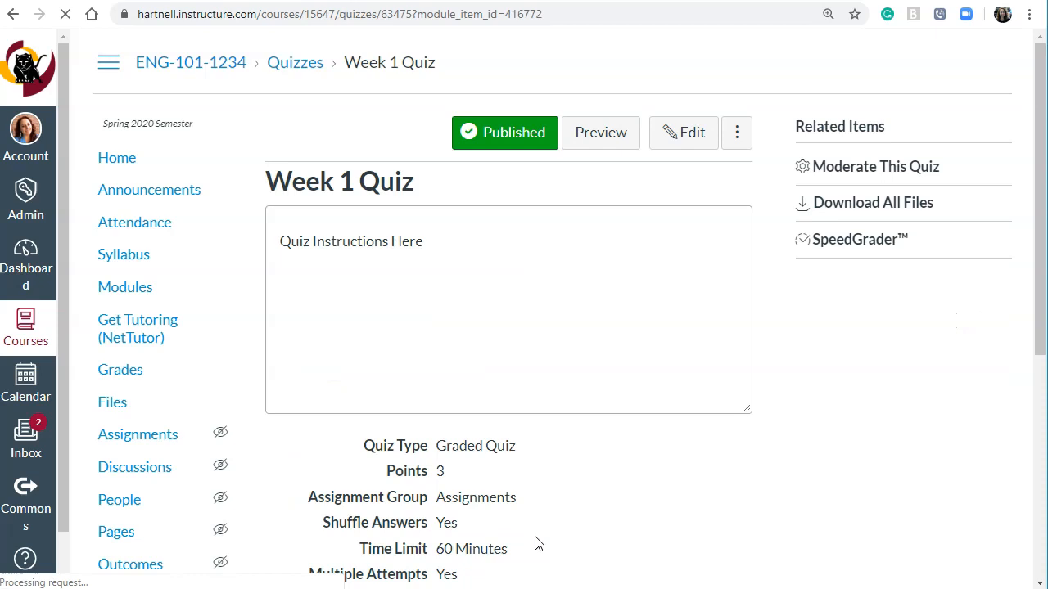
pyautogui.click(602, 136)
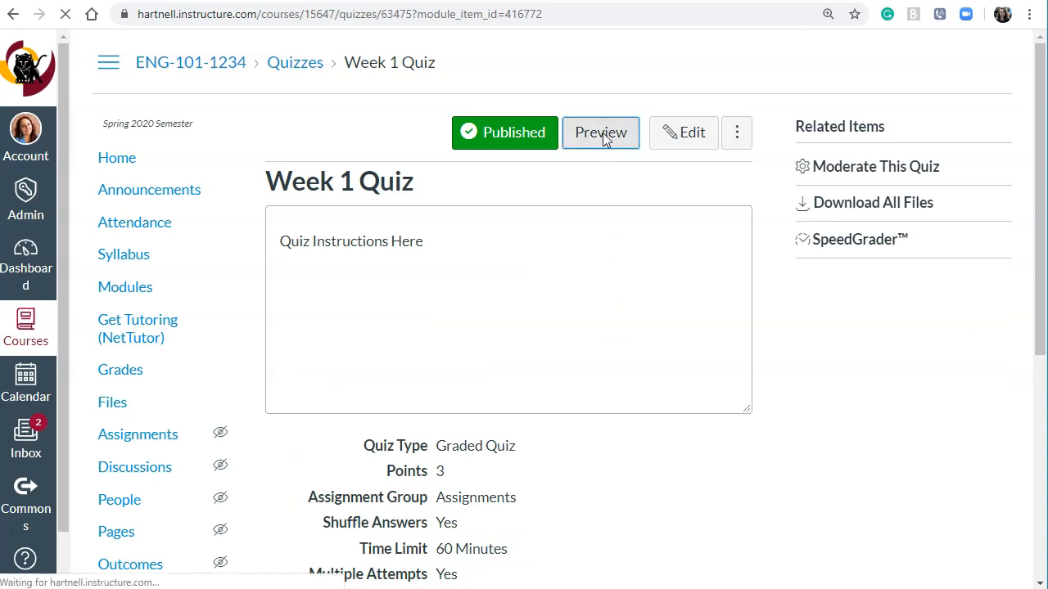
# - Examine the running timer and the three questions in the quiz preview
pyautogui.moveTo(1039, 90); pyautogui.dragTo(1040, 146)
pyautogui.moveTo(801, 186); pyautogui.dragTo(974, 210)
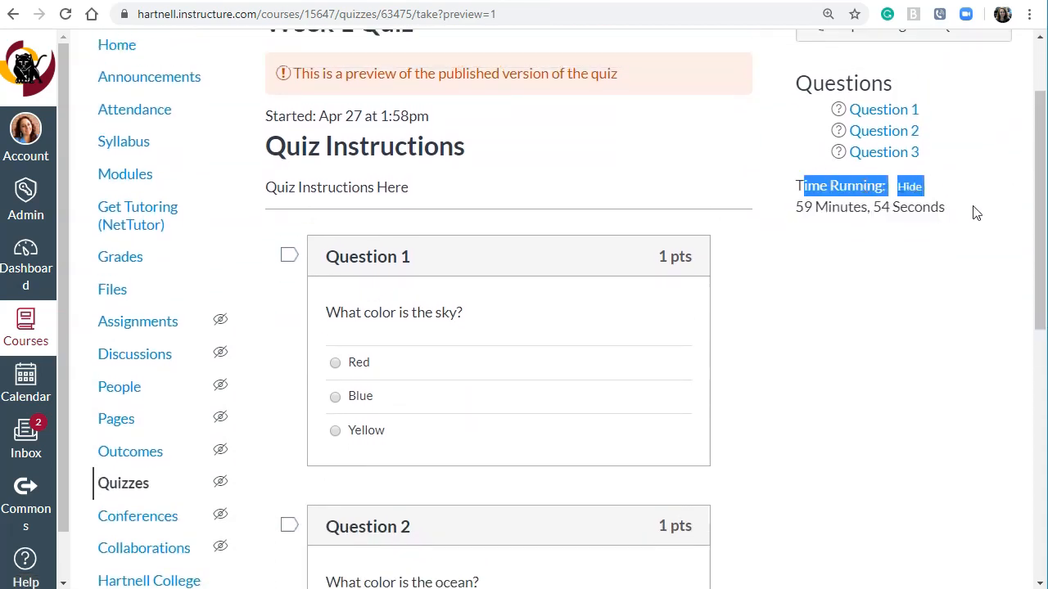
pyautogui.click(974, 211)
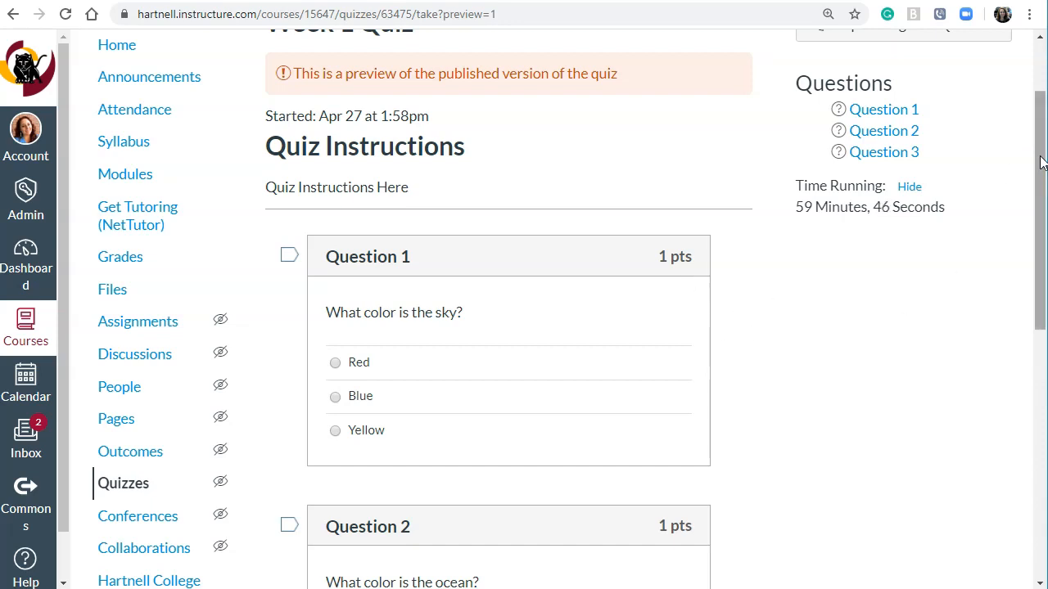
pyautogui.moveTo(1041, 162); pyautogui.dragTo(1017, 377)
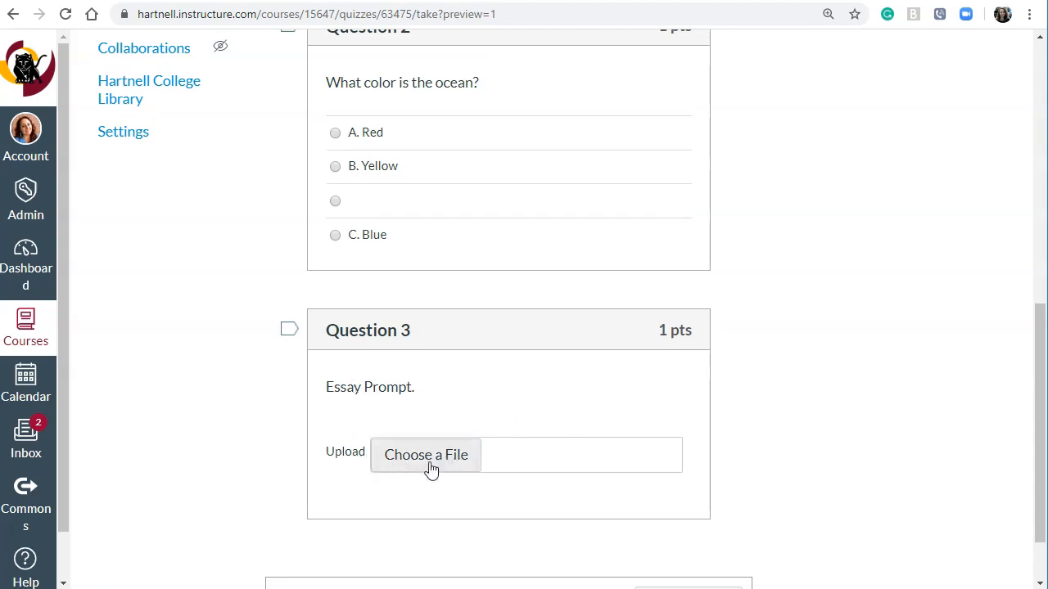
pyautogui.moveTo(1041, 319); pyautogui.dragTo(1036, 200)
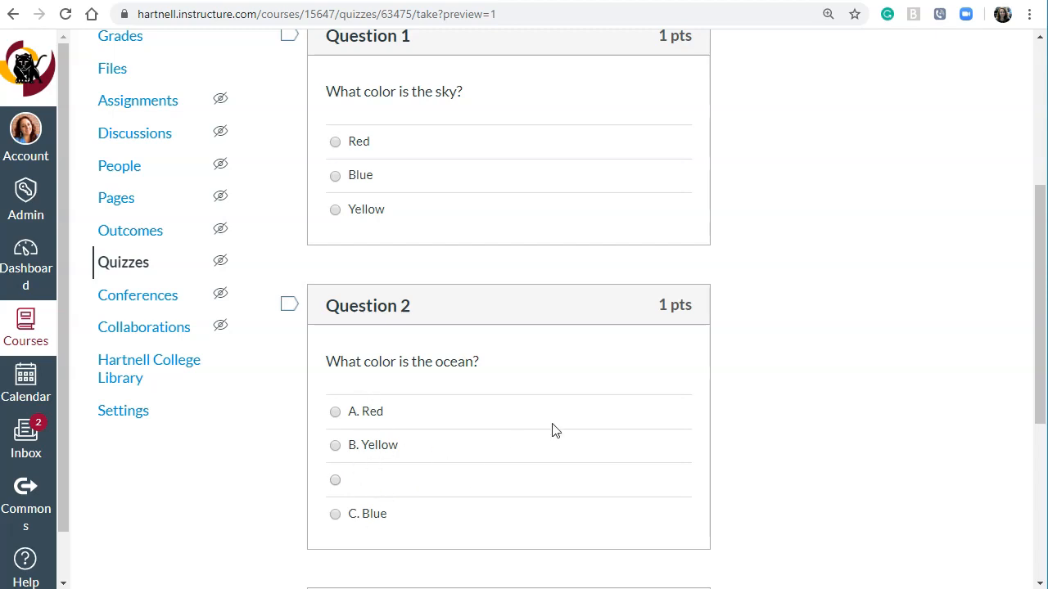
# - Submit the previewed quiz with its questions left unanswered
pyautogui.moveTo(1035, 218); pyautogui.dragTo(996, 400)
pyautogui.click(690, 528)
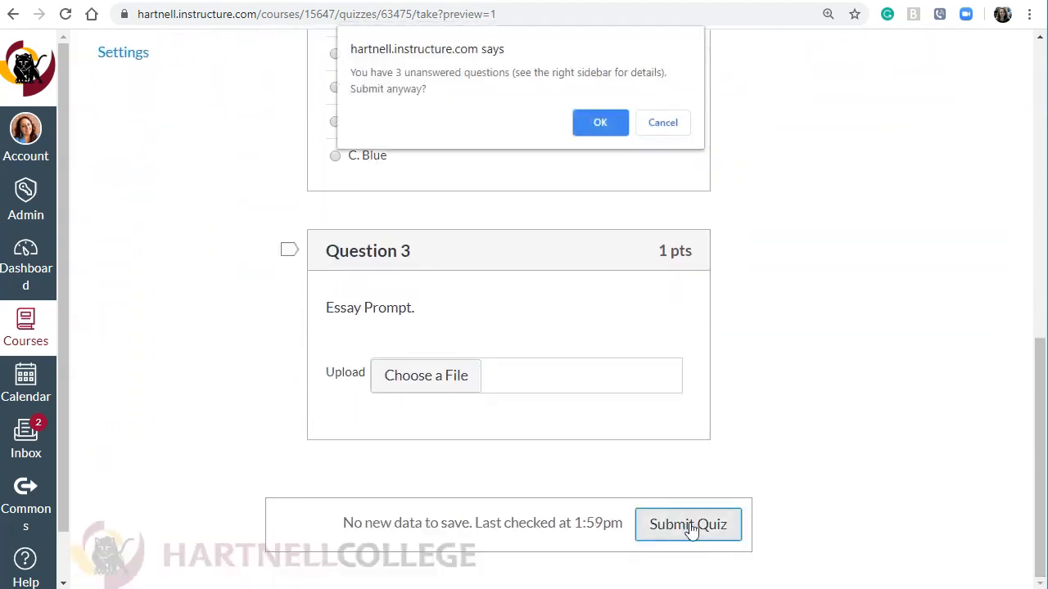
pyautogui.click(598, 124)
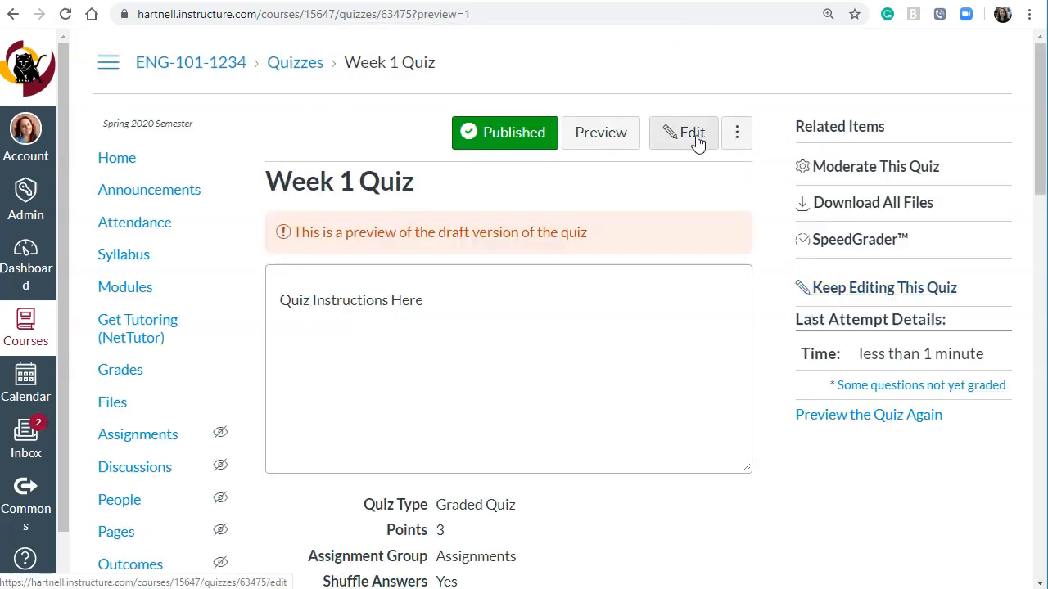
# - Open the "What color is the ocean?" question of the Week 1 Quiz for editing
pyautogui.click(695, 137)
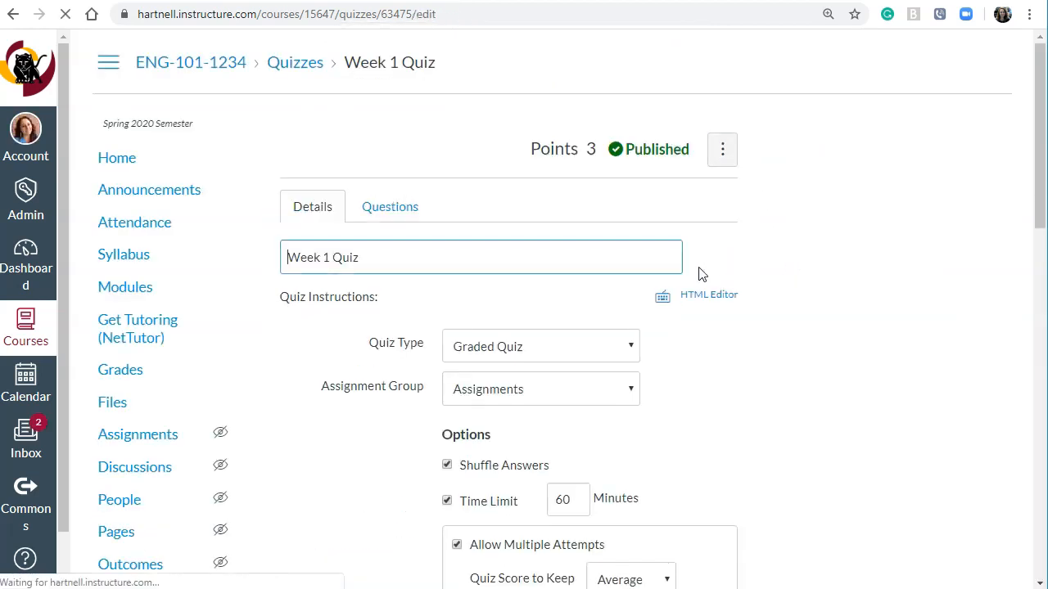
pyautogui.click(388, 205)
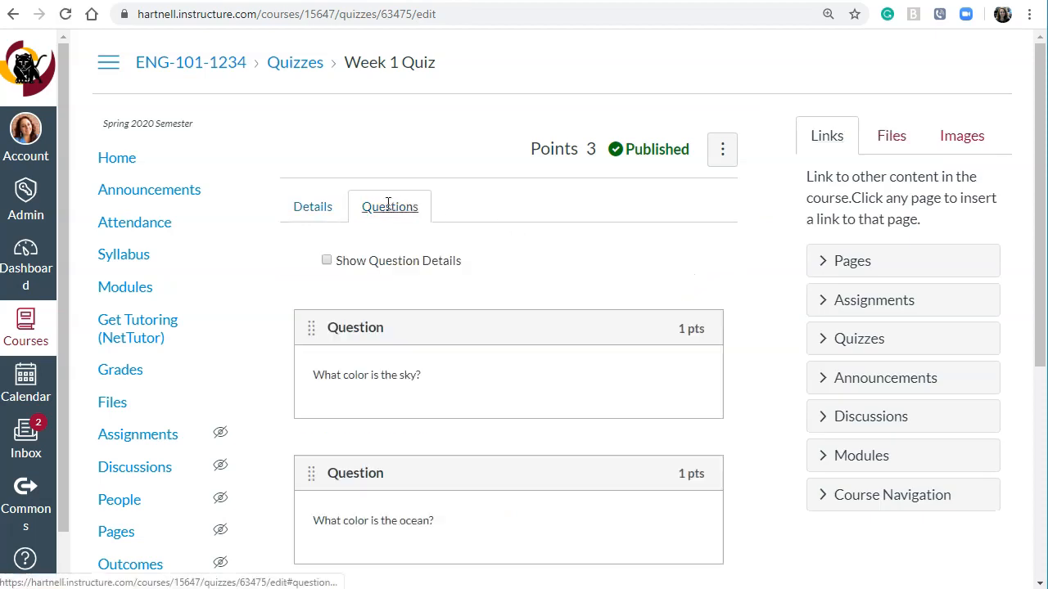
pyautogui.scroll(-5, 484, 206)
pyautogui.moveTo(684, 133)
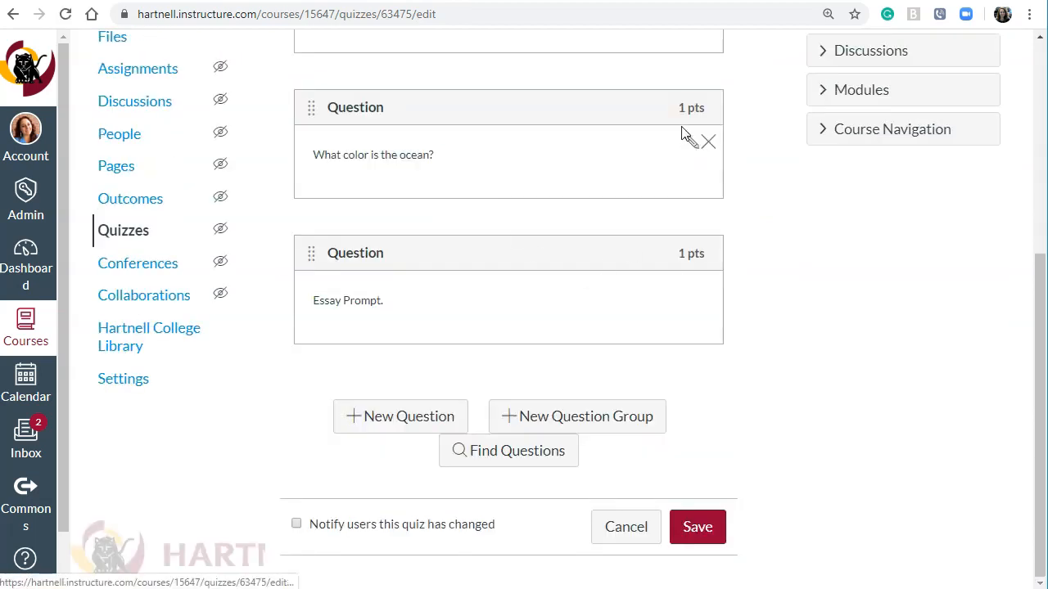
pyautogui.click(688, 144)
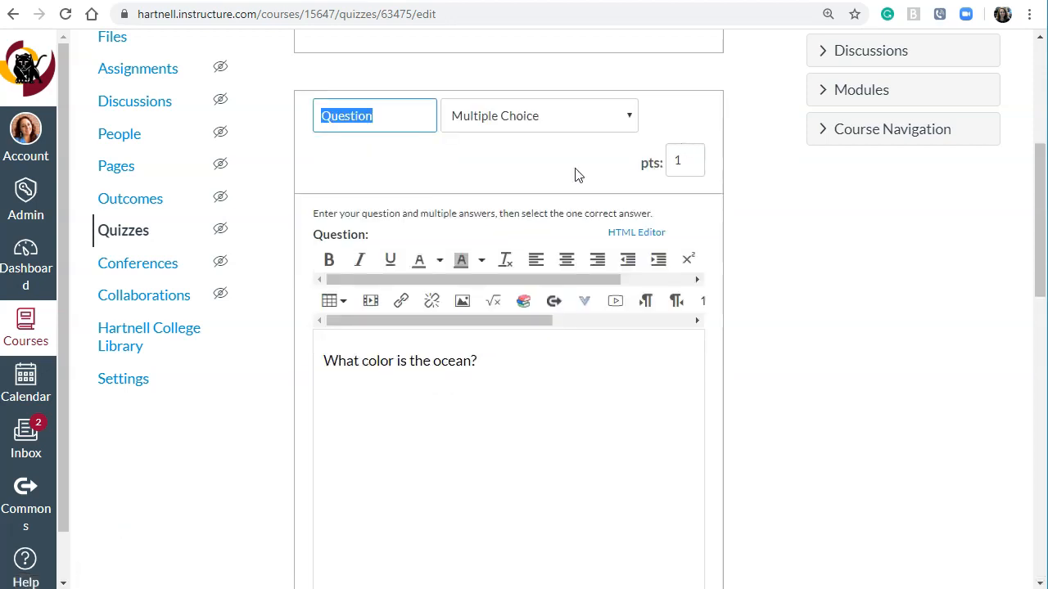
# - Delete the blank possible answer below "C. Blue", update the ocean question and save the quiz
pyautogui.scroll(-5, 510, 320)
pyautogui.scroll(-5, 512, 319)
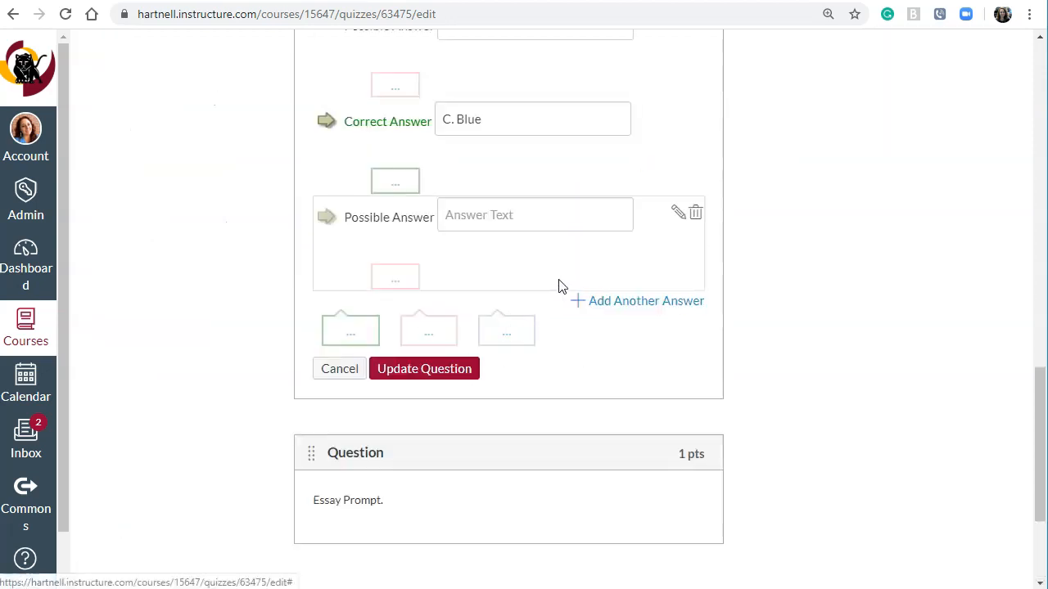
pyautogui.click(696, 214)
pyautogui.moveTo(1038, 262); pyautogui.dragTo(1033, 379)
pyautogui.click(417, 354)
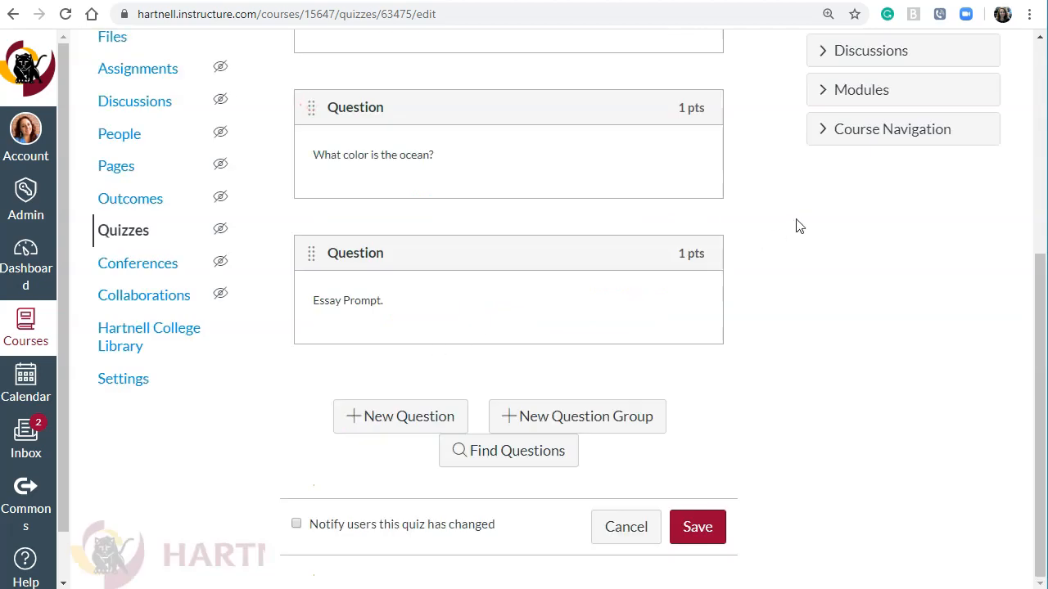
pyautogui.click(703, 529)
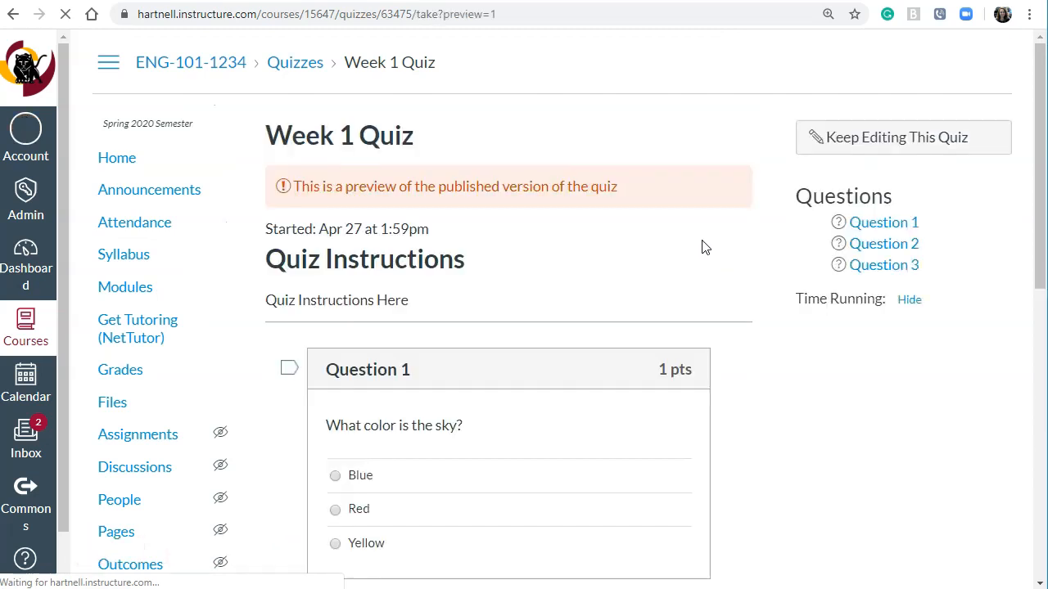
# - Check the questions' answer choices in the new quiz preview and submit it with all three questions unanswered
pyautogui.moveTo(1034, 160); pyautogui.dragTo(1019, 361)
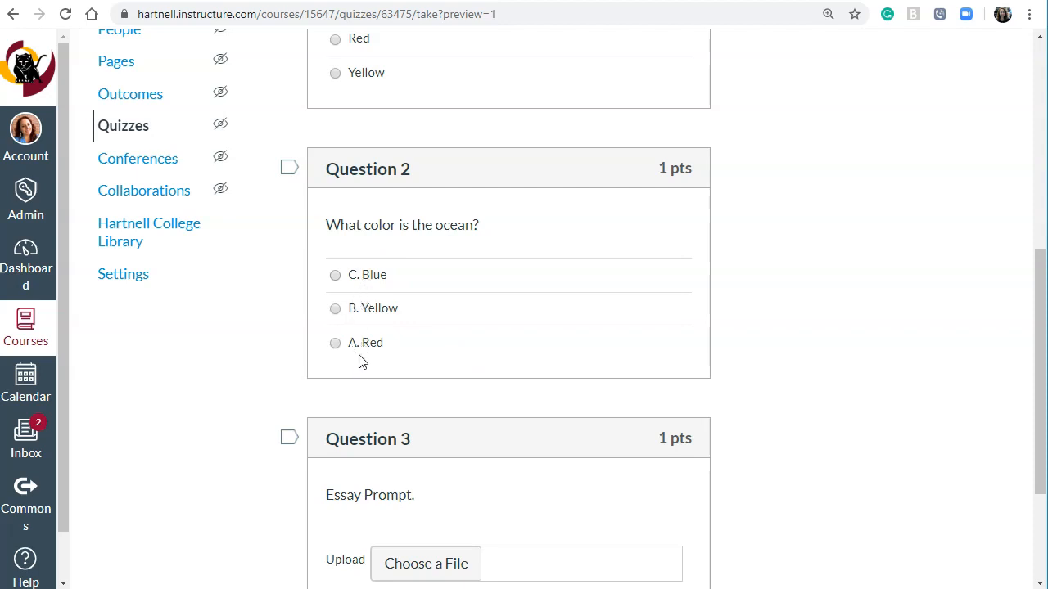
pyautogui.moveTo(1038, 319); pyautogui.dragTo(1038, 228)
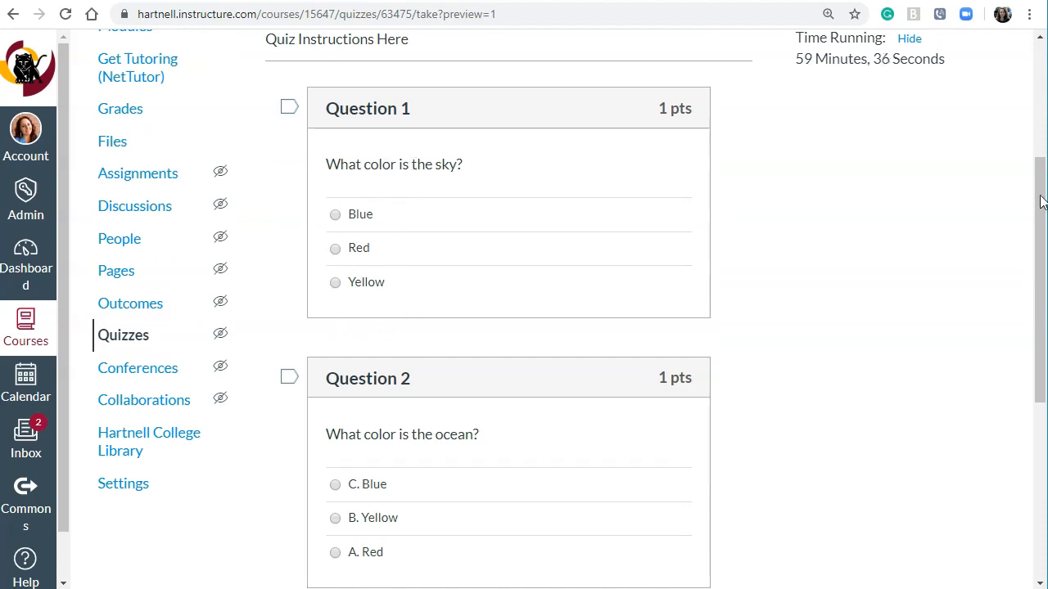
pyautogui.moveTo(1038, 170); pyautogui.dragTo(1041, 281)
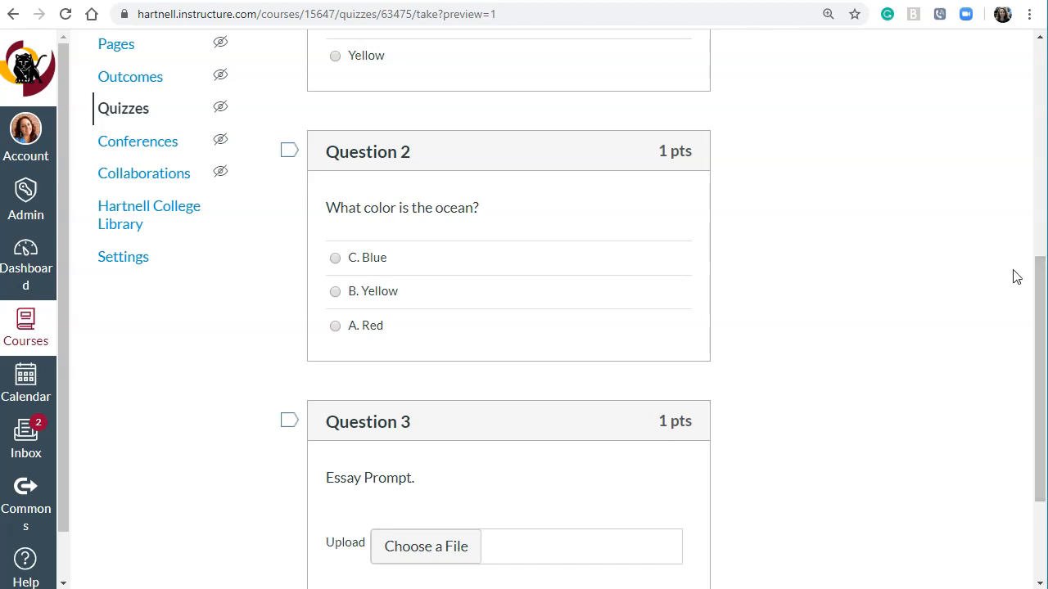
pyautogui.moveTo(1035, 307); pyautogui.dragTo(1029, 412)
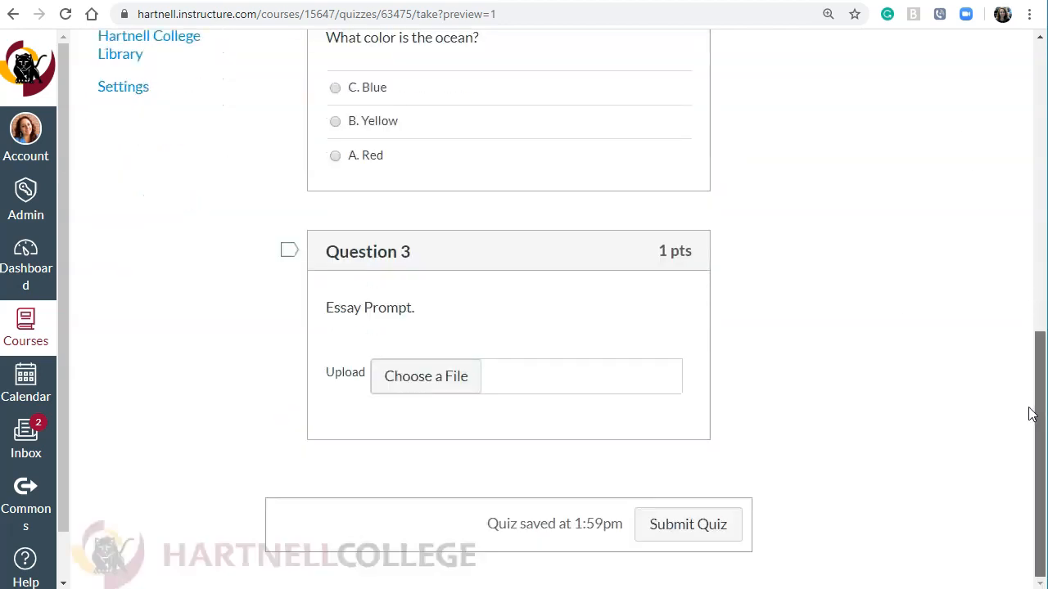
pyautogui.click(660, 534)
pyautogui.click(614, 119)
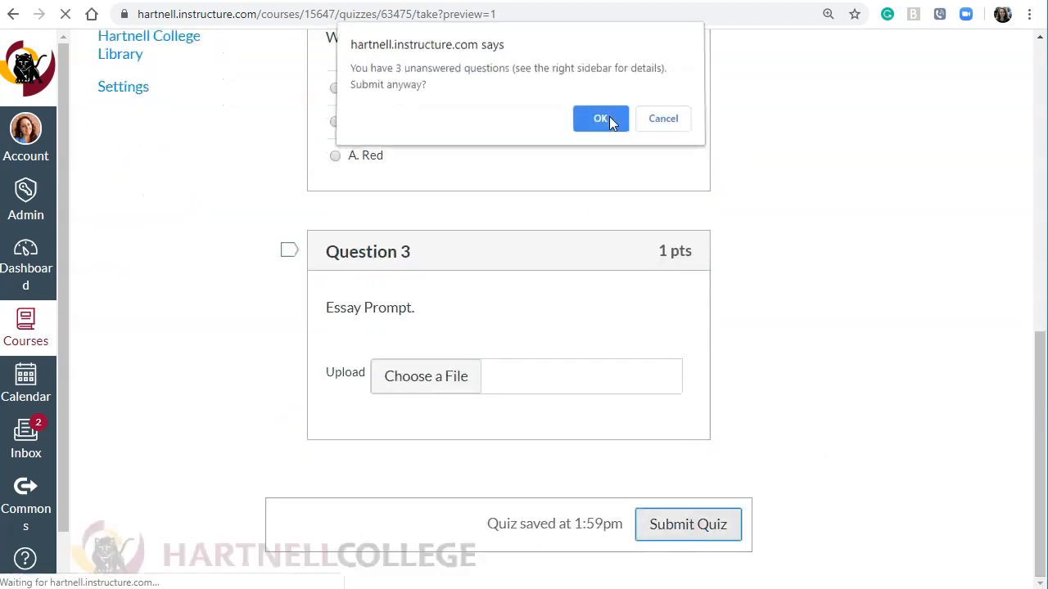